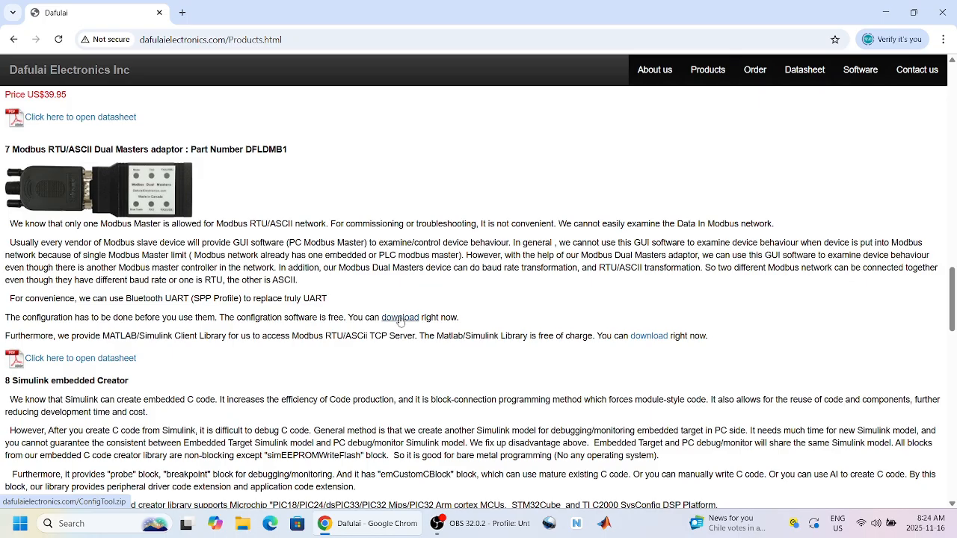
# Step: Download ConfigTool.zip in Chrome, keep it past the warning, and show it in Downloads
pyautogui.click(400, 317)
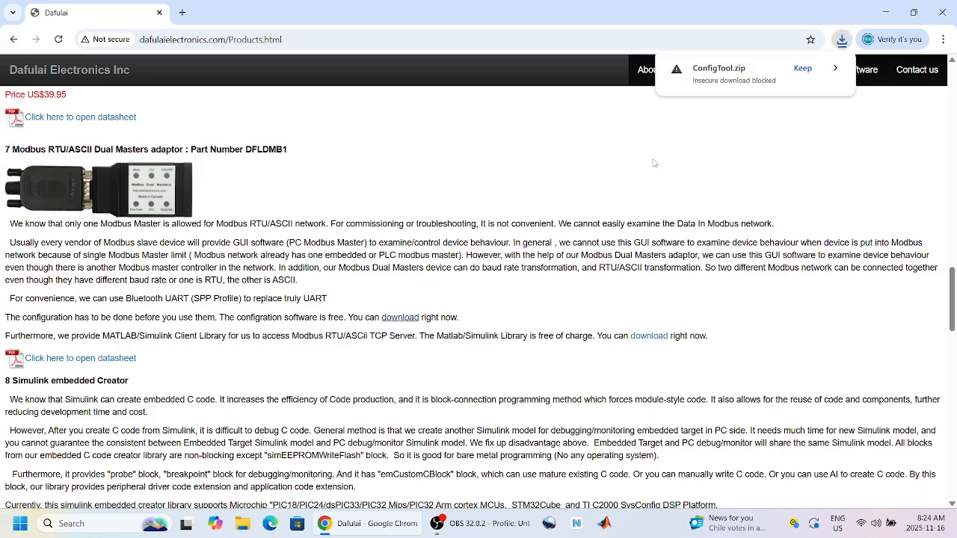
pyautogui.click(802, 68)
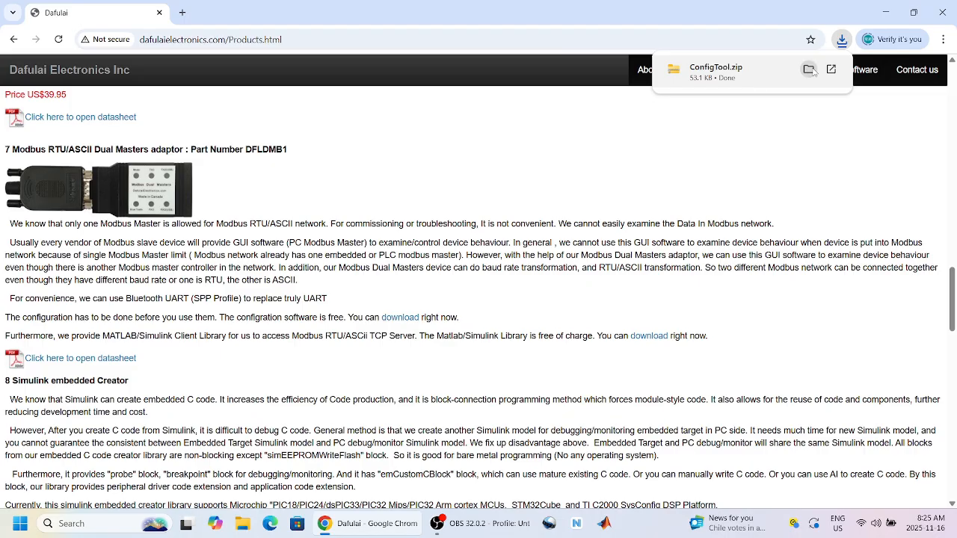
pyautogui.click(808, 70)
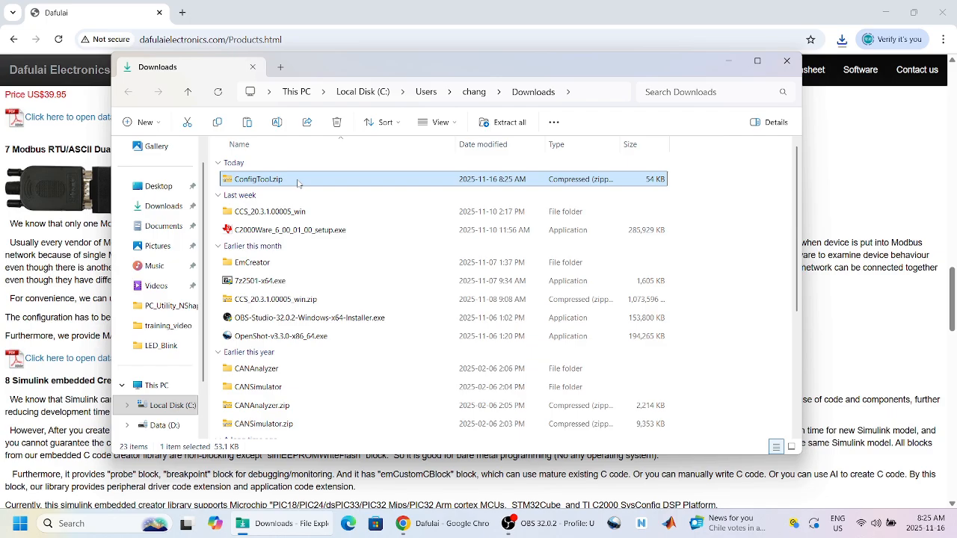
# Step: Extract ConfigTool.zip into a ConfigTool folder
pyautogui.rightClick(297, 183)
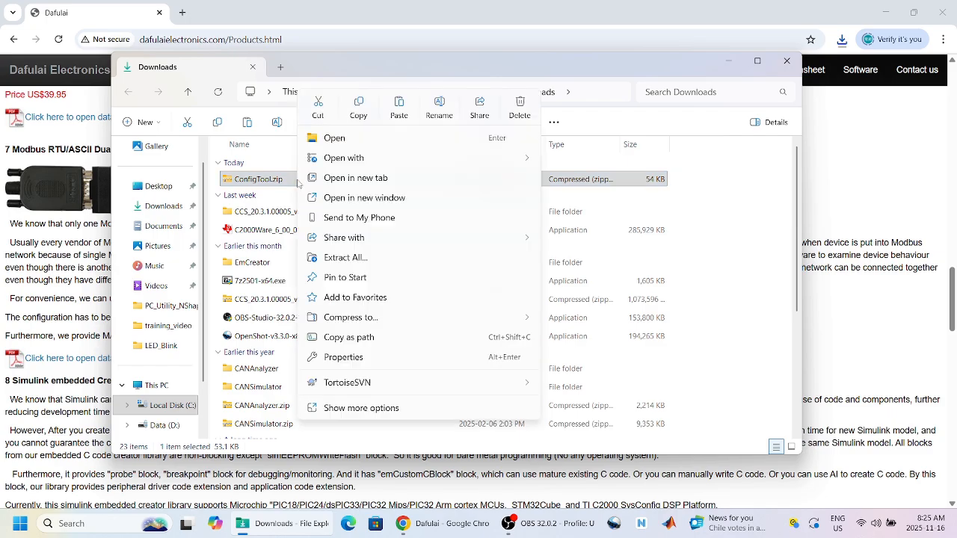
pyautogui.click(346, 161)
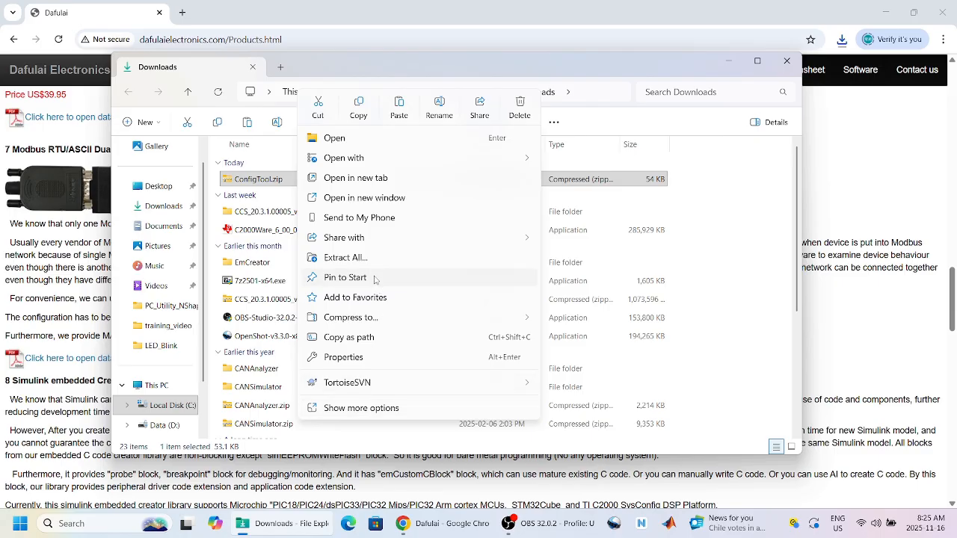
pyautogui.click(344, 257)
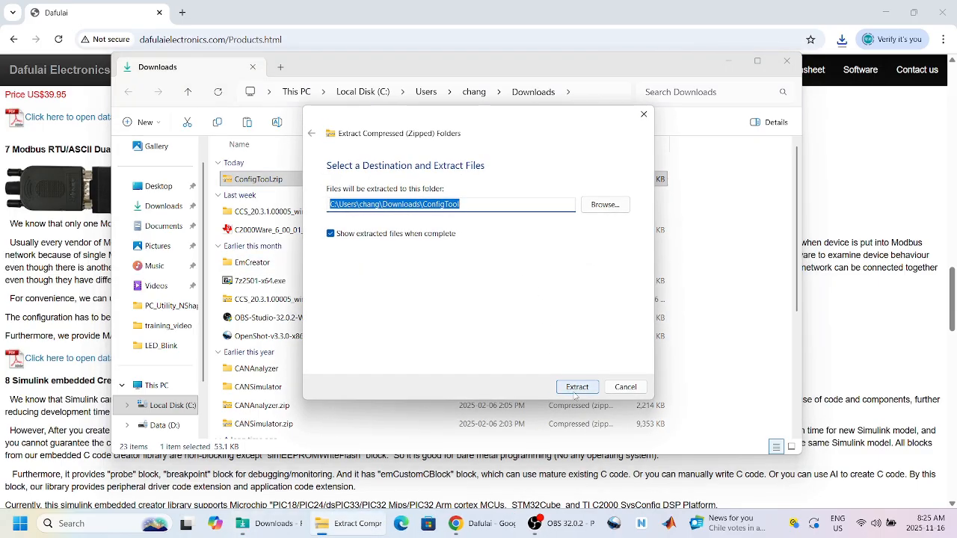
pyautogui.click(576, 388)
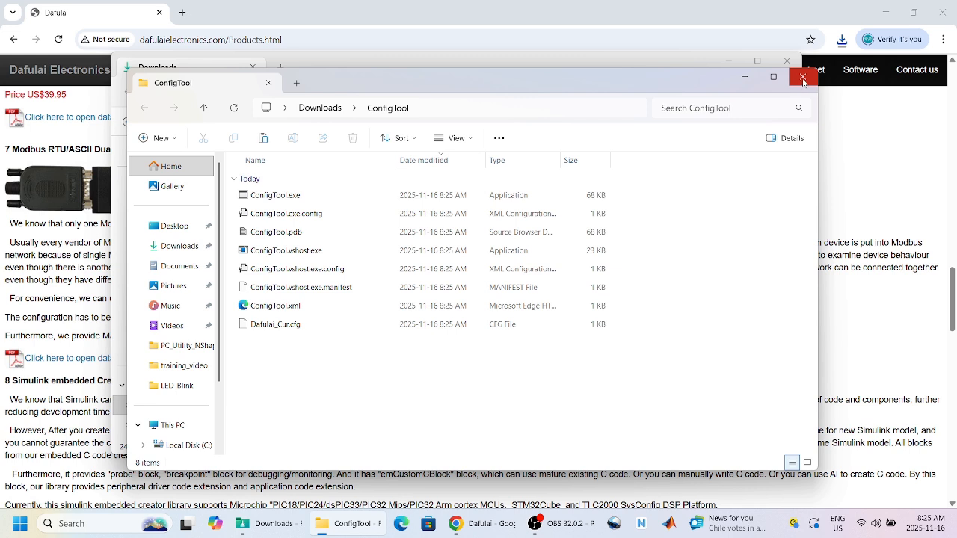
# Step: Launch ConfigTool.exe, running it anyway despite the SmartScreen warning
pyautogui.click(296, 200)
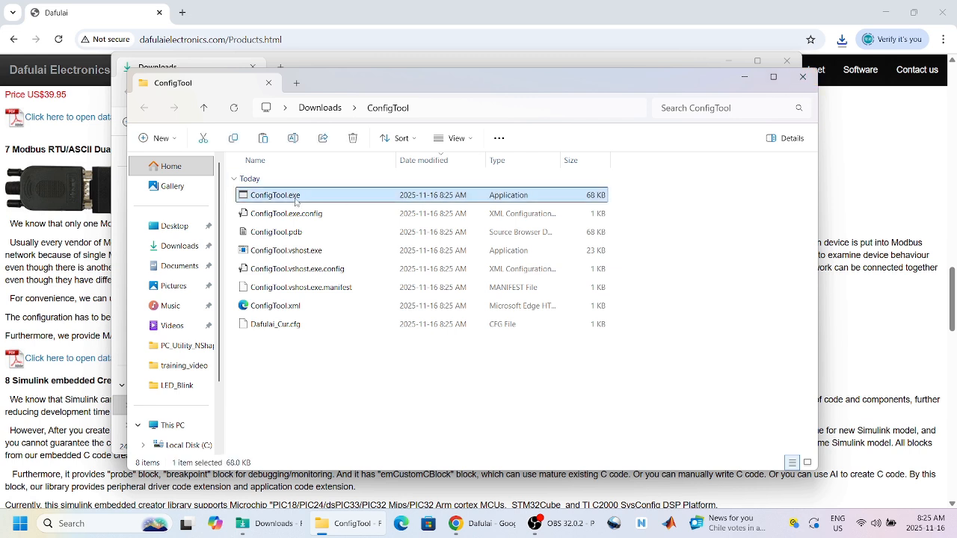
pyautogui.doubleClick(296, 199)
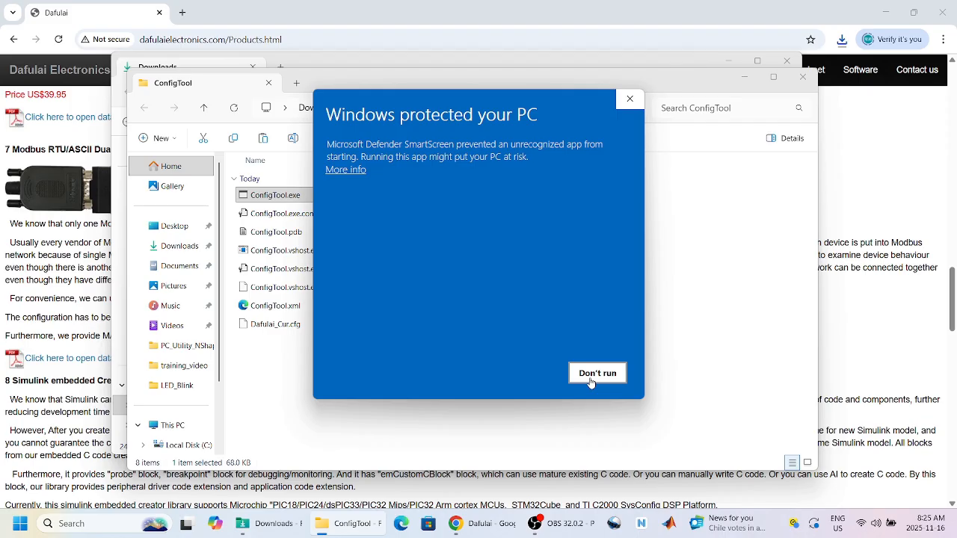
pyautogui.click(350, 170)
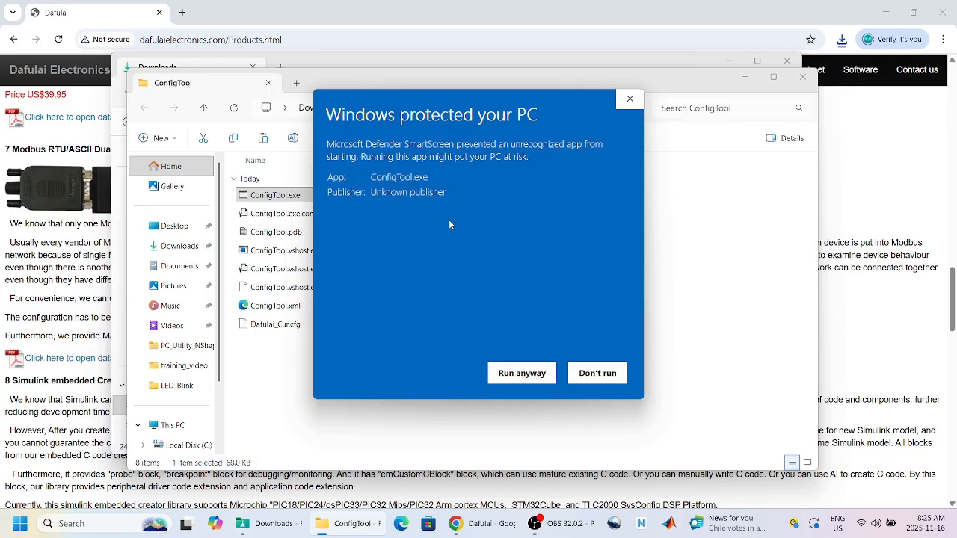
pyautogui.click(521, 373)
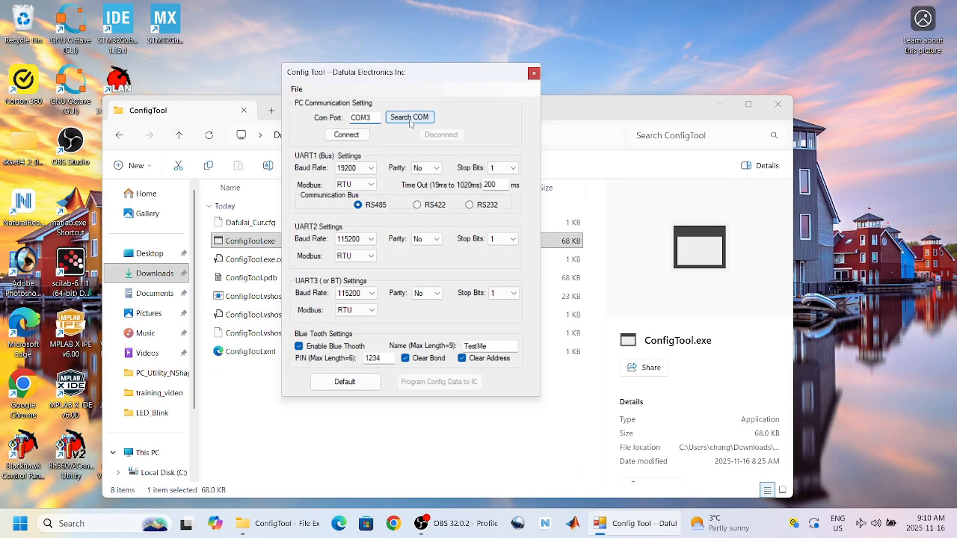
# Step: Connect to the adaptor on COM3, set UART1 to RS232 and UART2 to 19200 baud
pyautogui.click(522, 305)
pyautogui.click(352, 135)
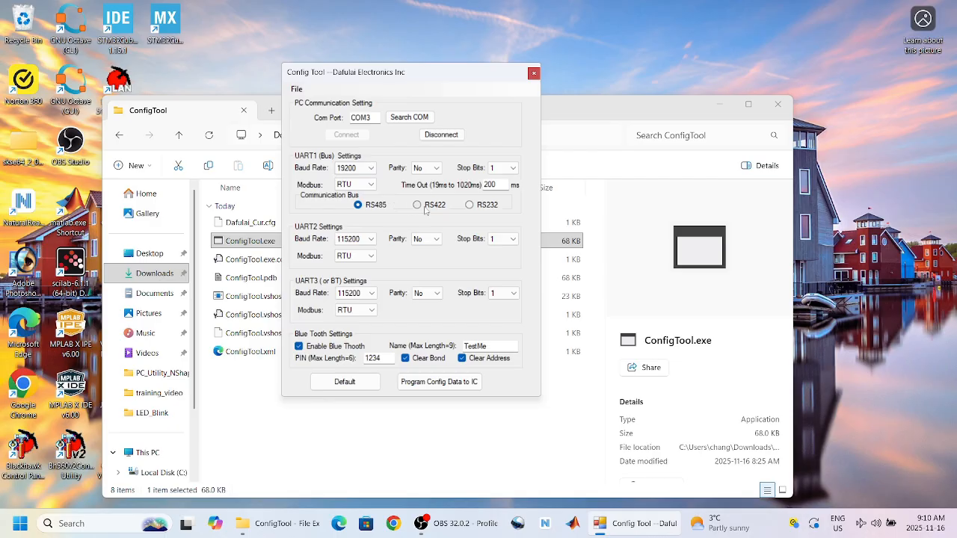
pyautogui.click(469, 206)
pyautogui.click(371, 241)
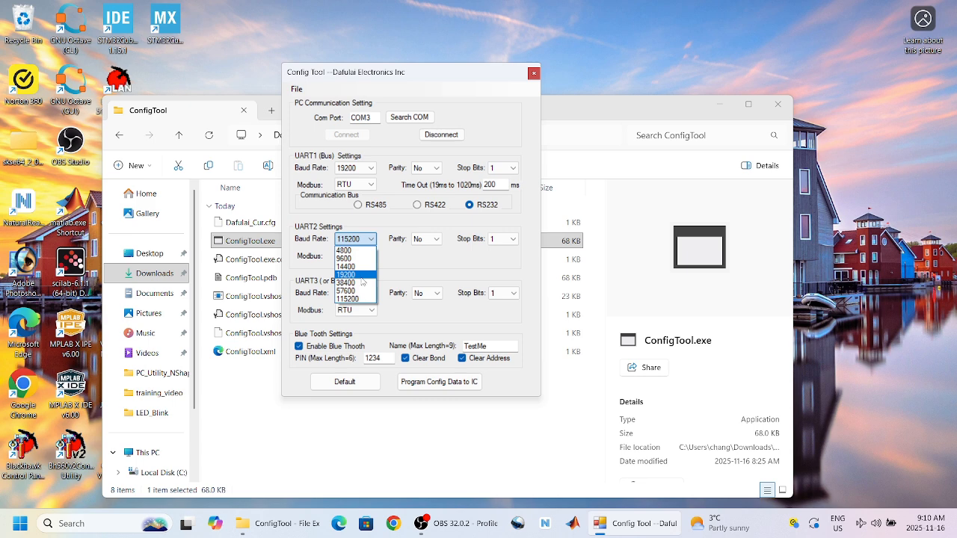
pyautogui.click(362, 275)
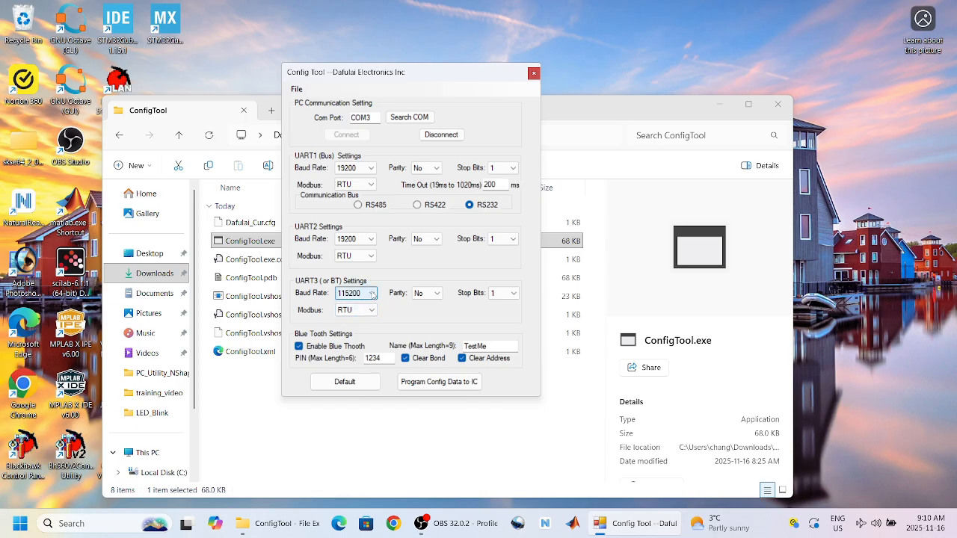
# Step: Set UART3 to 19200, leave Bluetooth disabled, and program the config data to the adaptor
pyautogui.click(371, 294)
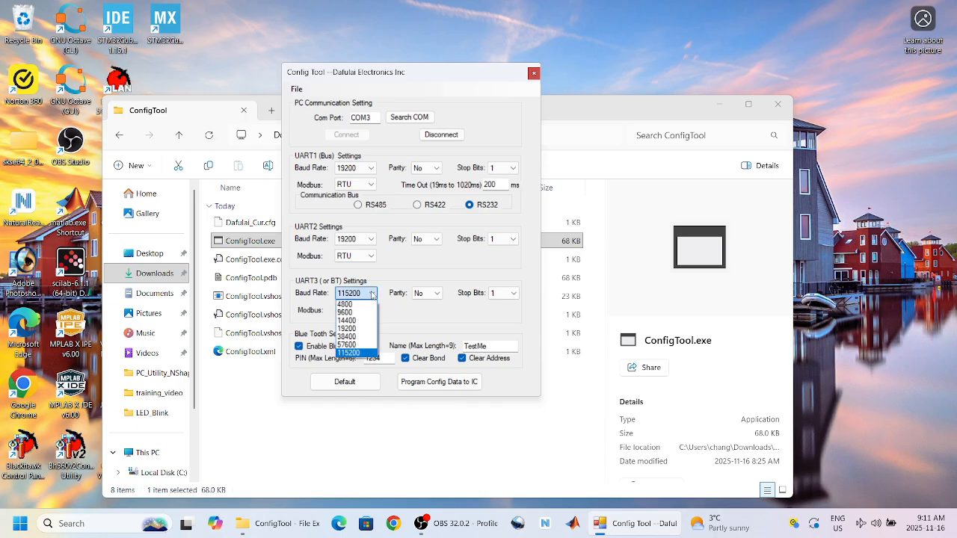
pyautogui.click(349, 329)
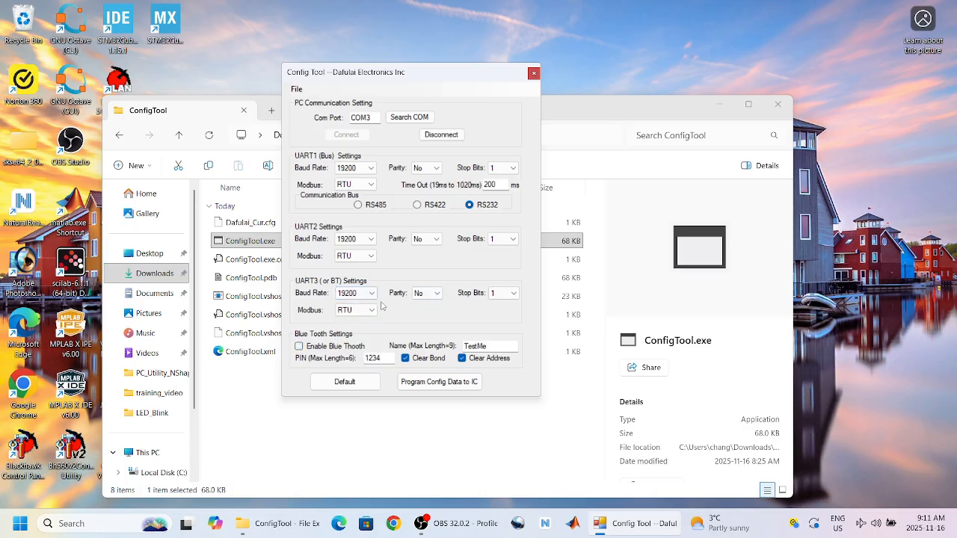
pyautogui.click(299, 348)
pyautogui.click(306, 349)
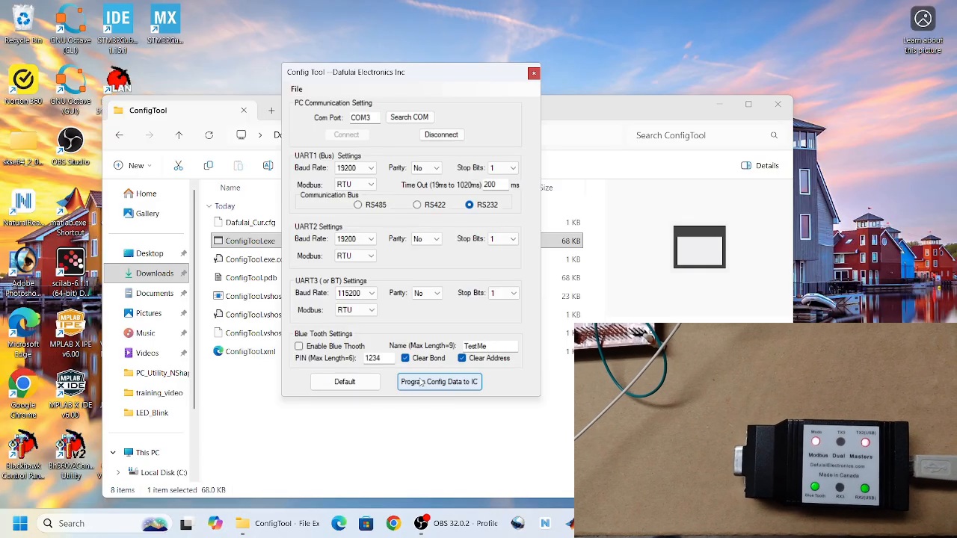
pyautogui.click(422, 382)
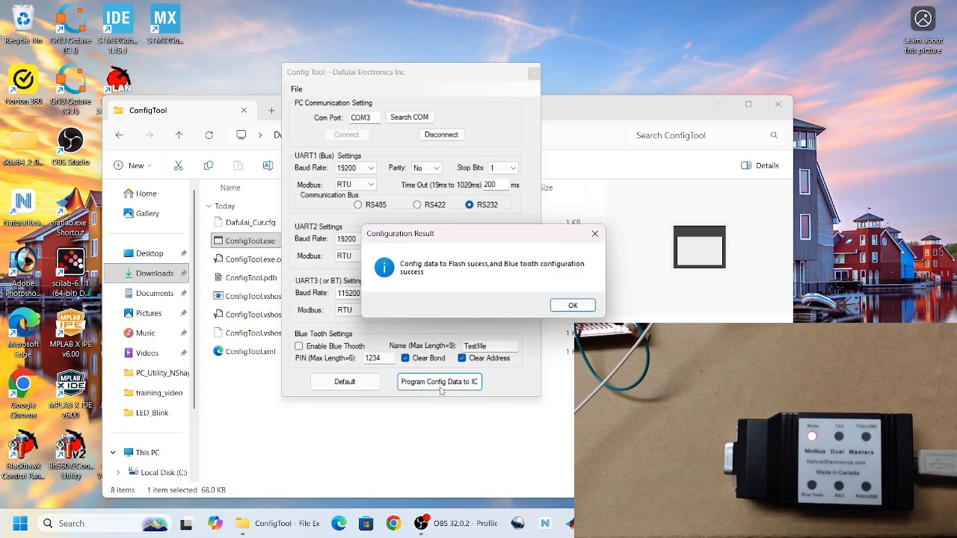
pyautogui.click(562, 310)
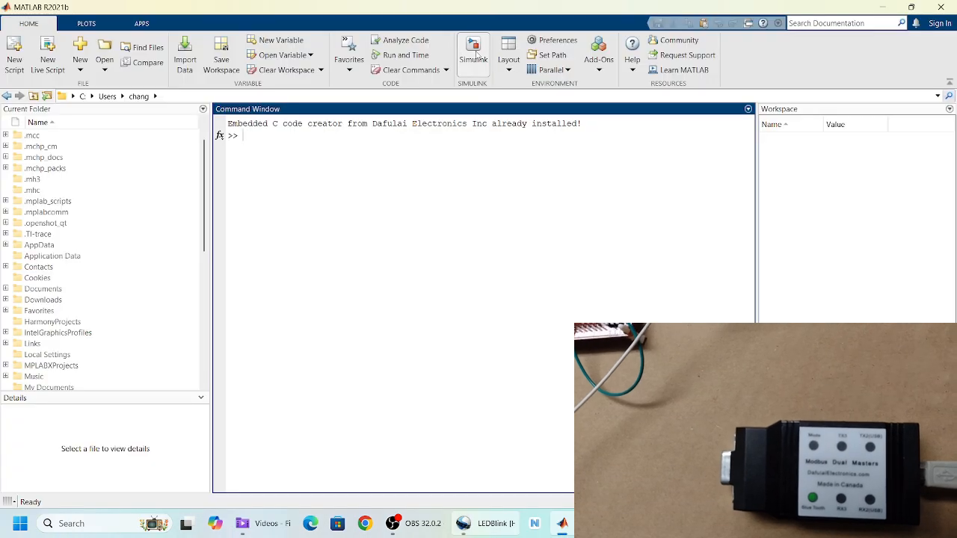
# Step: Create a new blank Simulink model
pyautogui.click(473, 53)
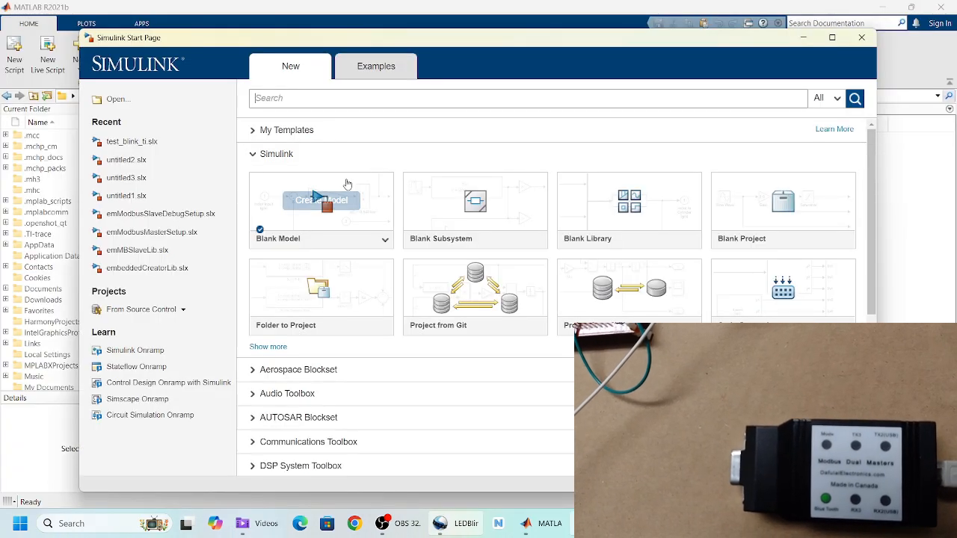
pyautogui.click(325, 198)
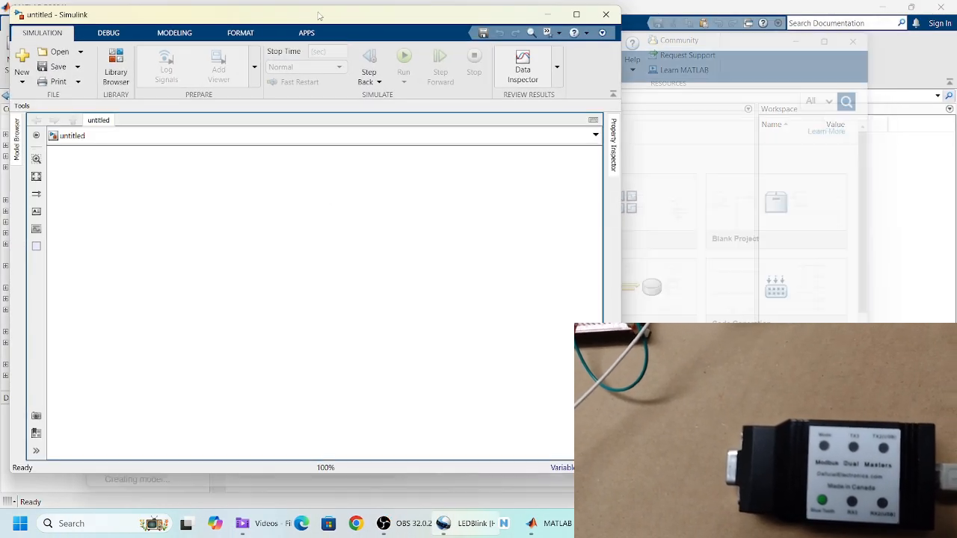
pyautogui.moveTo(320, 18); pyautogui.dragTo(378, 34)
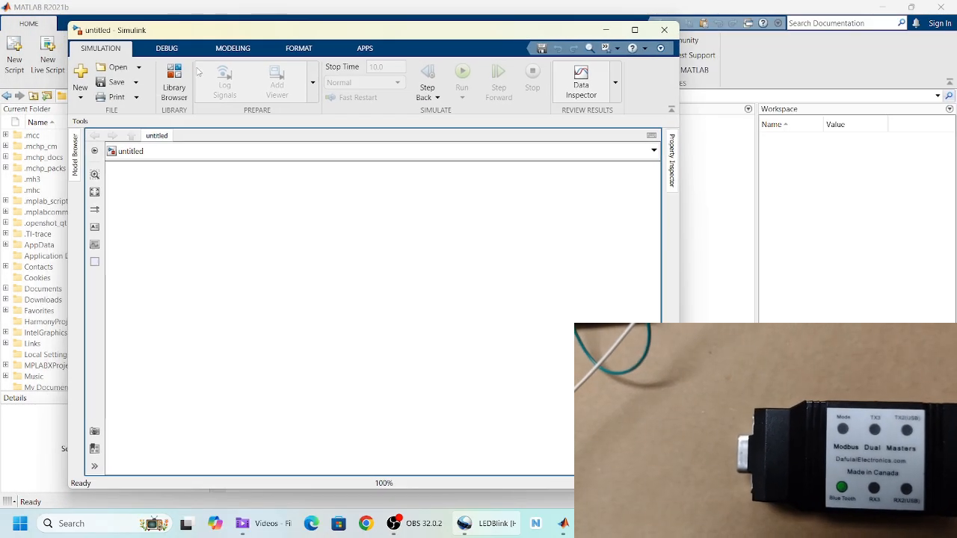
# Step: Place the SetupTarget block from the embedded C Creator library on the canvas
pyautogui.click(178, 78)
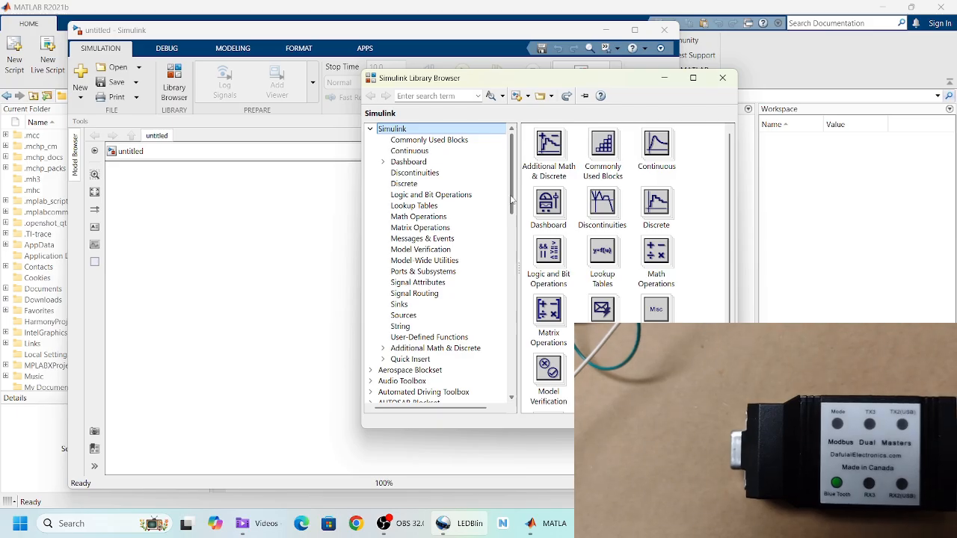
pyautogui.scroll(-5, 501, 242)
pyautogui.scroll(-4, 497, 258)
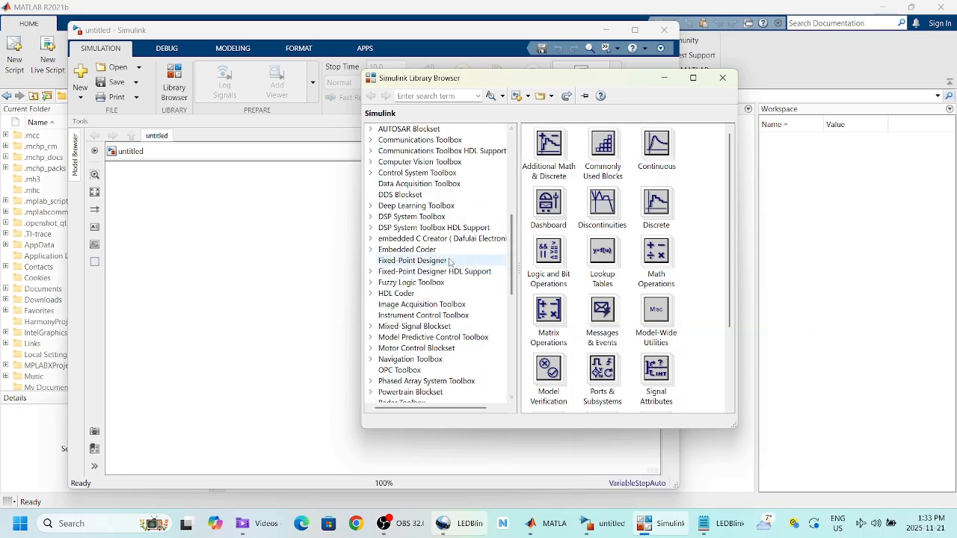
pyautogui.click(437, 239)
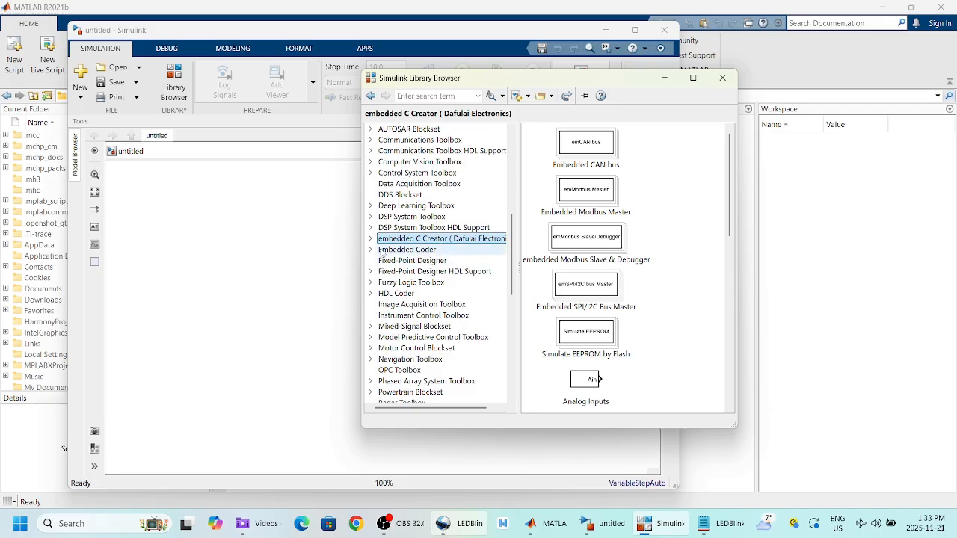
pyautogui.click(370, 239)
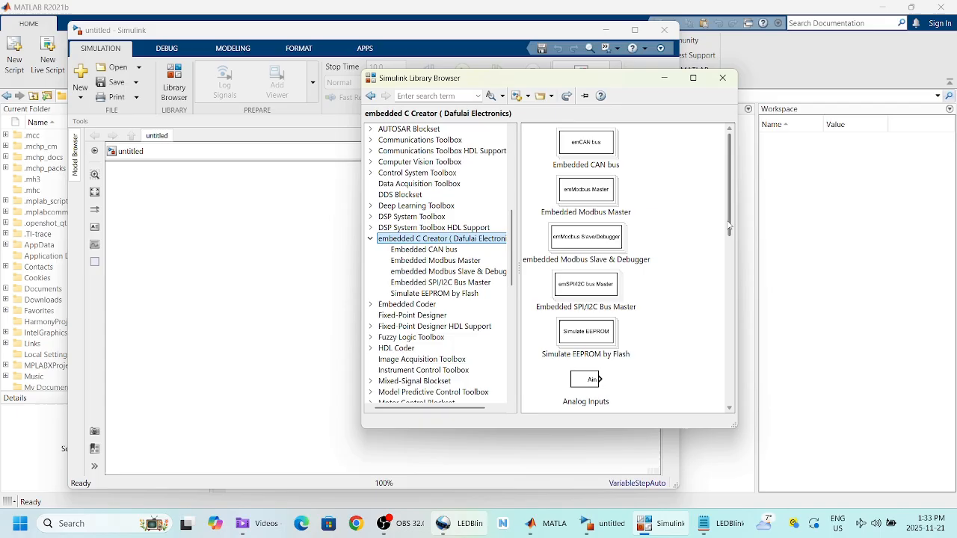
pyautogui.moveTo(730, 224); pyautogui.dragTo(690, 391)
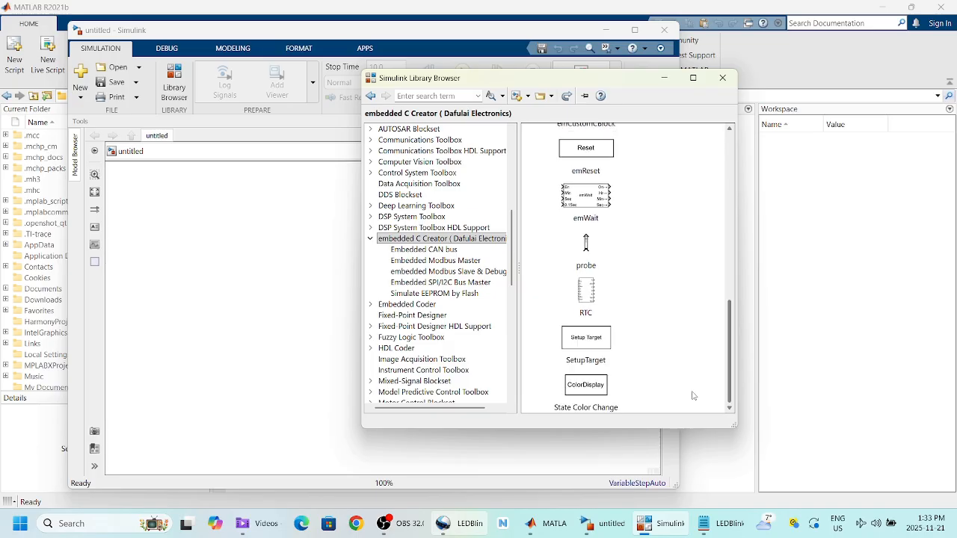
pyautogui.moveTo(595, 342); pyautogui.dragTo(241, 238)
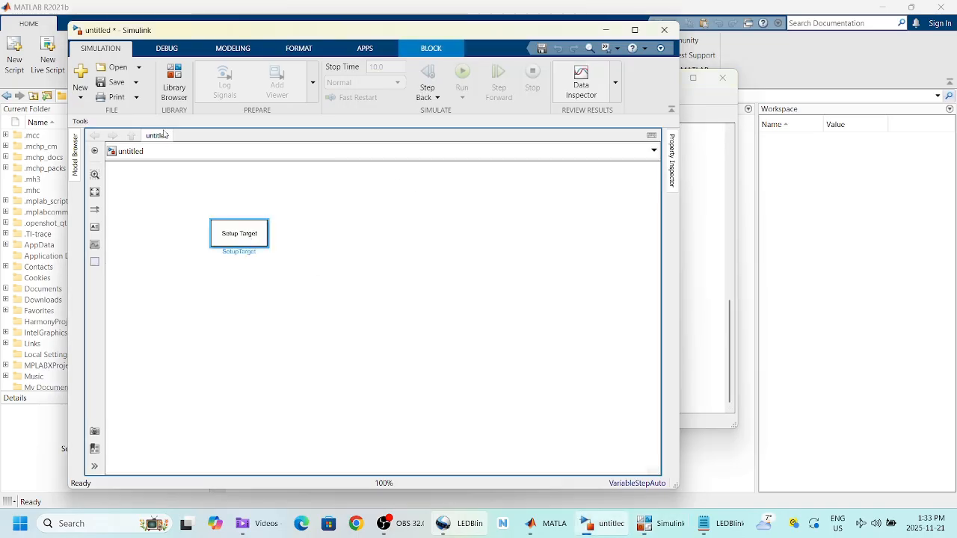
pyautogui.click(168, 89)
pyautogui.click(441, 272)
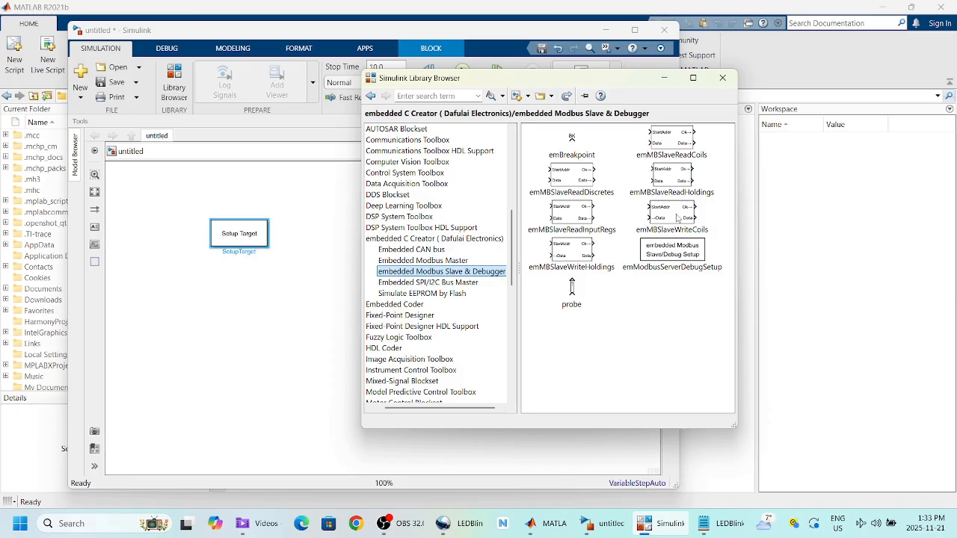
# Step: Add the emModbusServerDebugSetup block beside Setup Target, plus a probe block
pyautogui.moveTo(667, 250); pyautogui.dragTo(320, 244)
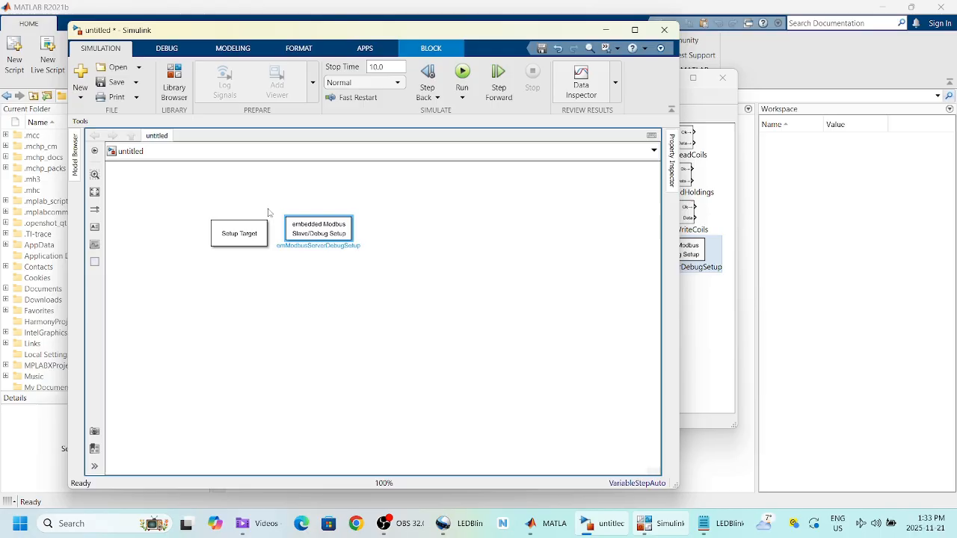
pyautogui.moveTo(311, 234); pyautogui.dragTo(348, 238)
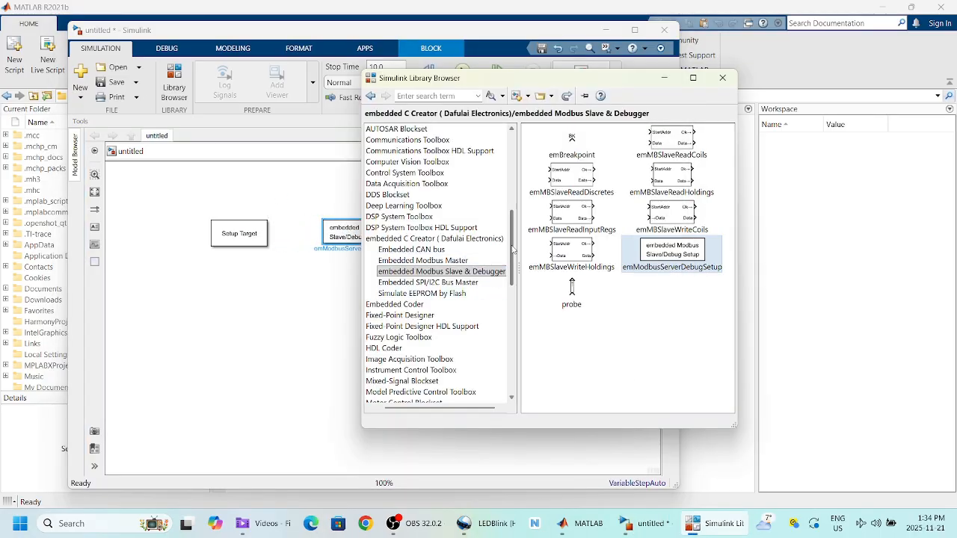
pyautogui.scroll(6, 513, 249)
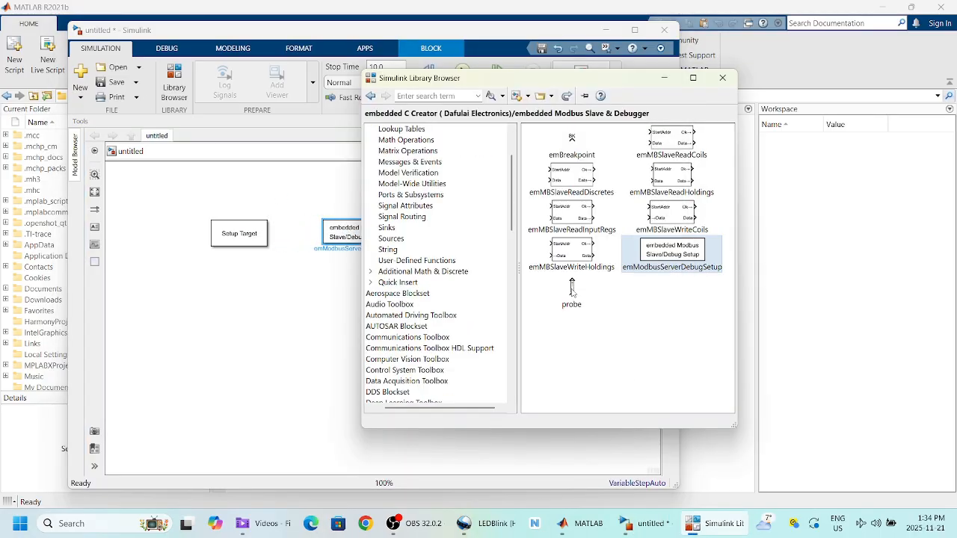
pyautogui.moveTo(571, 290); pyautogui.dragTo(280, 320)
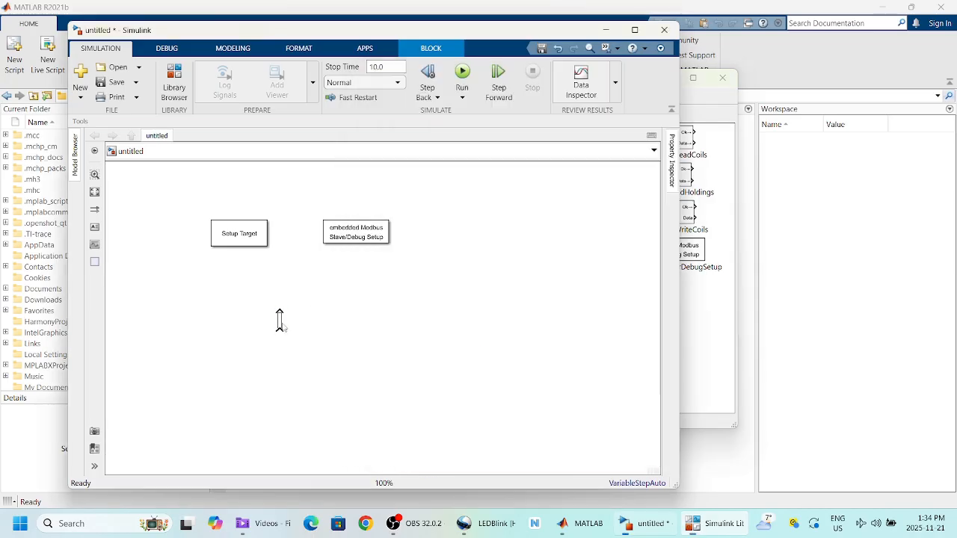
# Step: Add a Logical Operator block from Logic and Bit Operations to the model
pyautogui.click(709, 300)
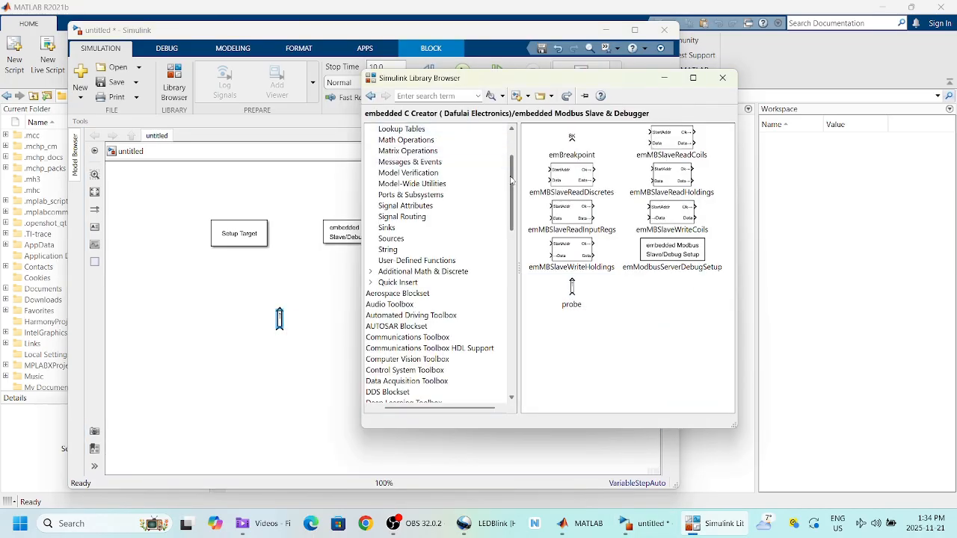
pyautogui.scroll(3, 507, 172)
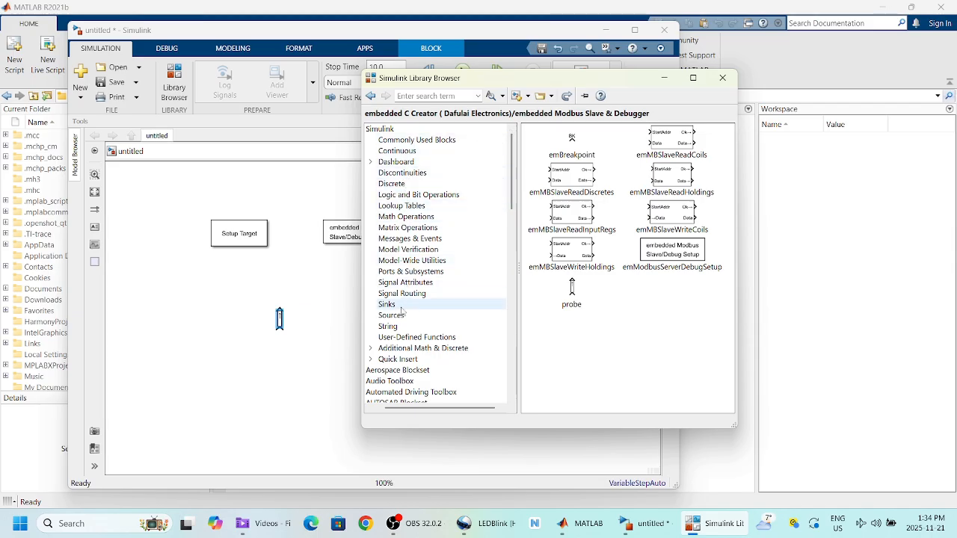
pyautogui.click(406, 195)
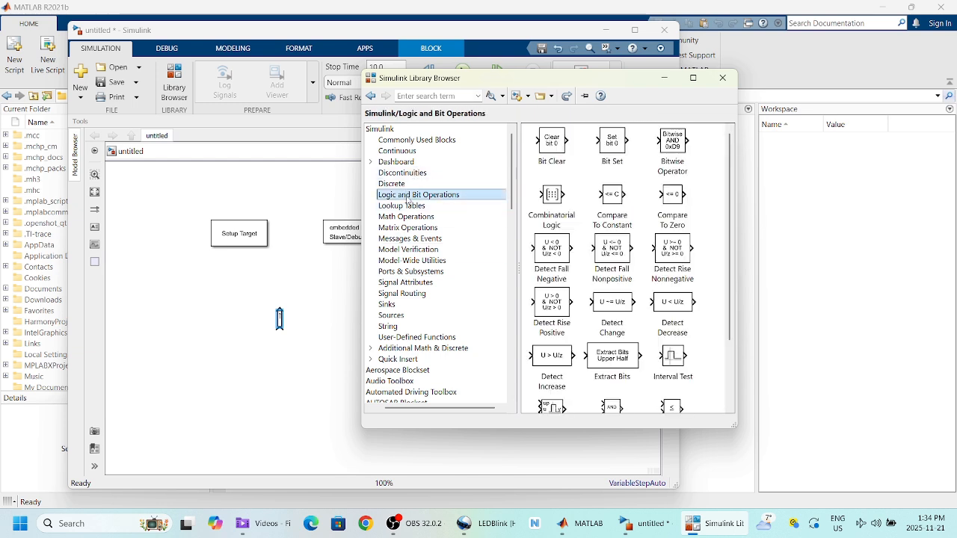
pyautogui.click(719, 302)
pyautogui.scroll(-2, 719, 321)
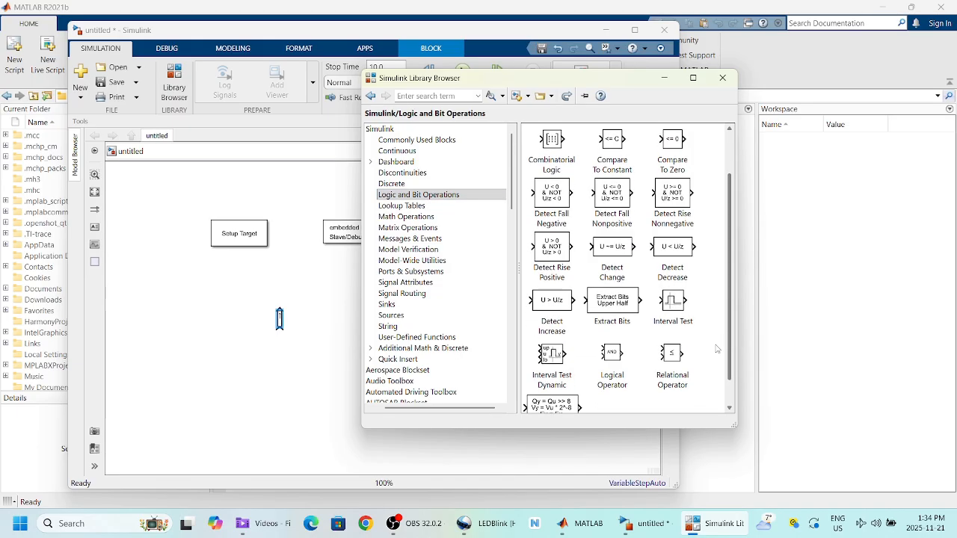
pyautogui.scroll(-1, 716, 351)
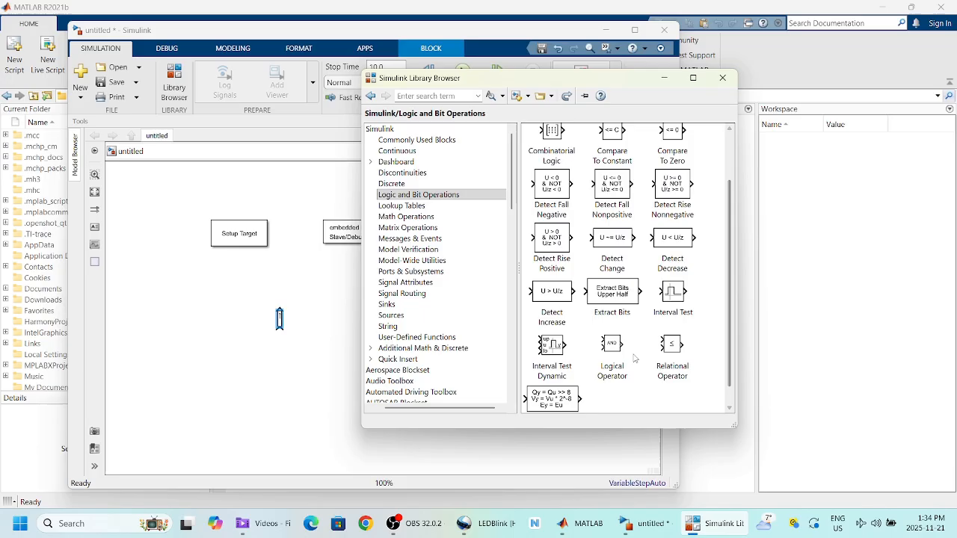
pyautogui.moveTo(619, 349); pyautogui.dragTo(224, 366)
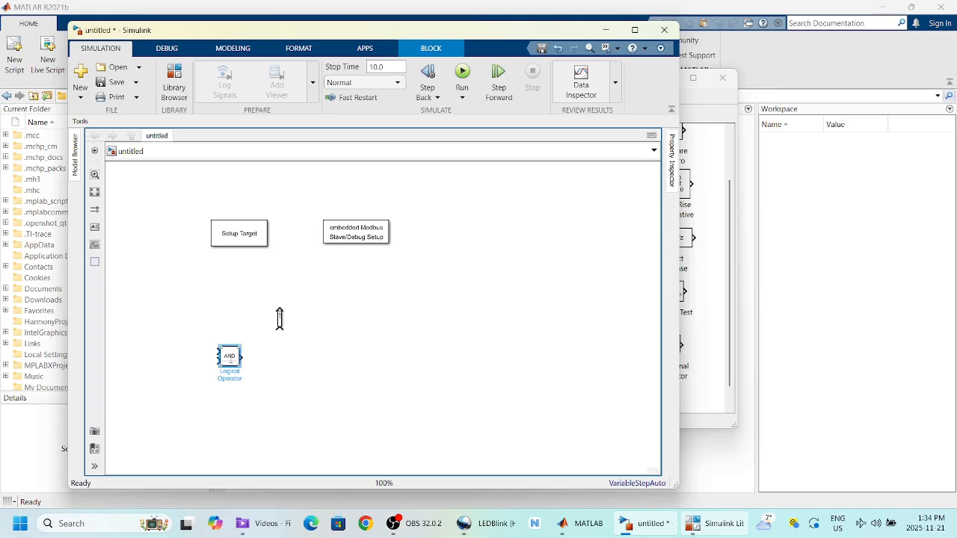
# Step: Switch the Logical Operator to NOT and drop a Delay block below it
pyautogui.click(230, 356)
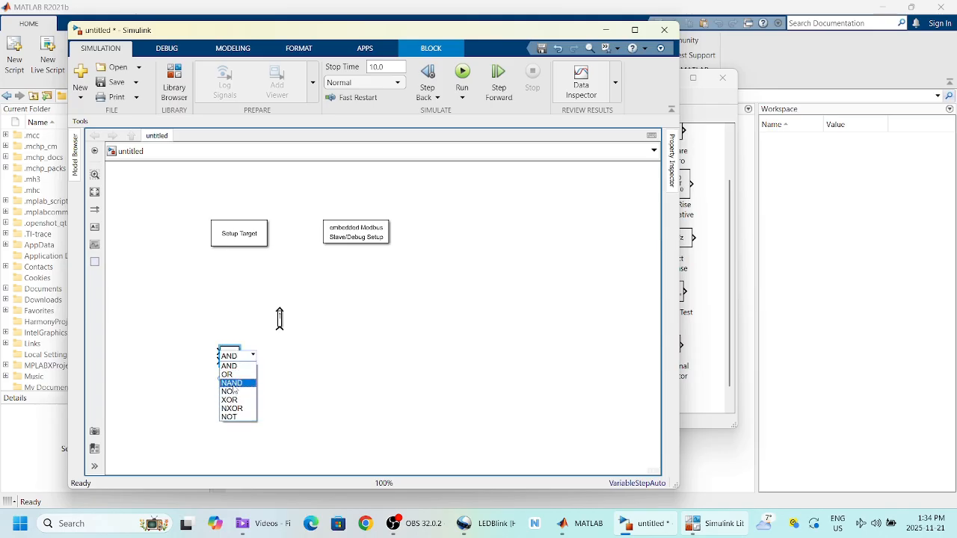
pyautogui.click(240, 418)
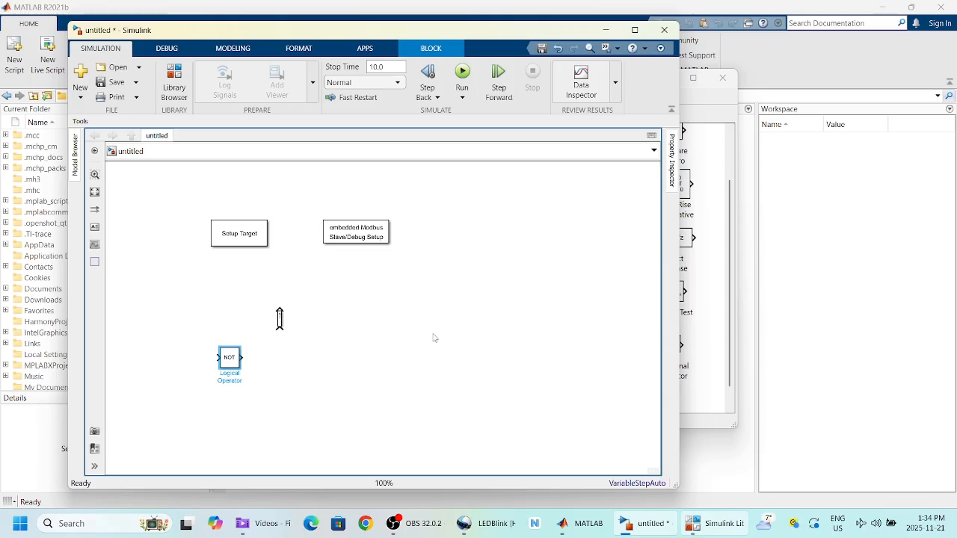
pyautogui.moveTo(572, 140); pyautogui.dragTo(231, 406)
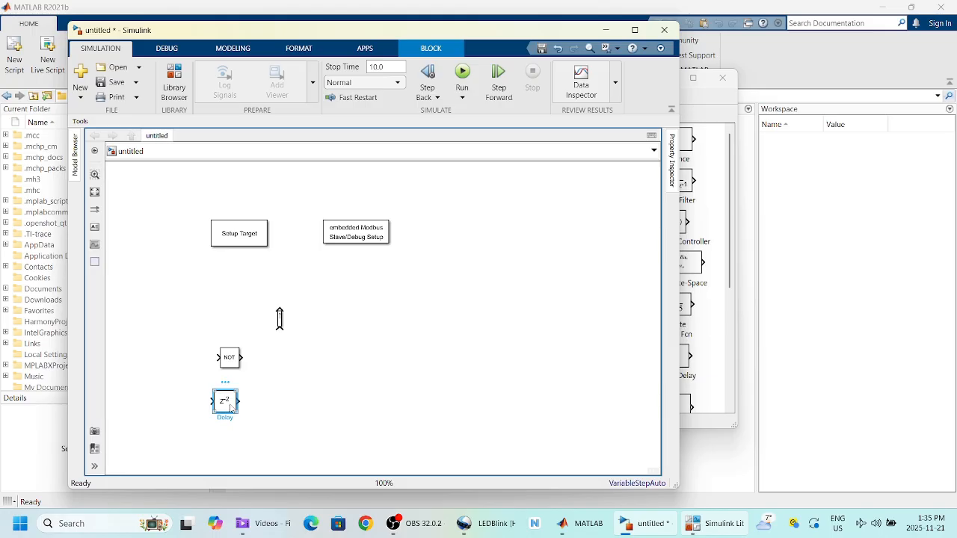
# Step: Set the Delay block's delay length to 1
pyautogui.doubleClick(230, 406)
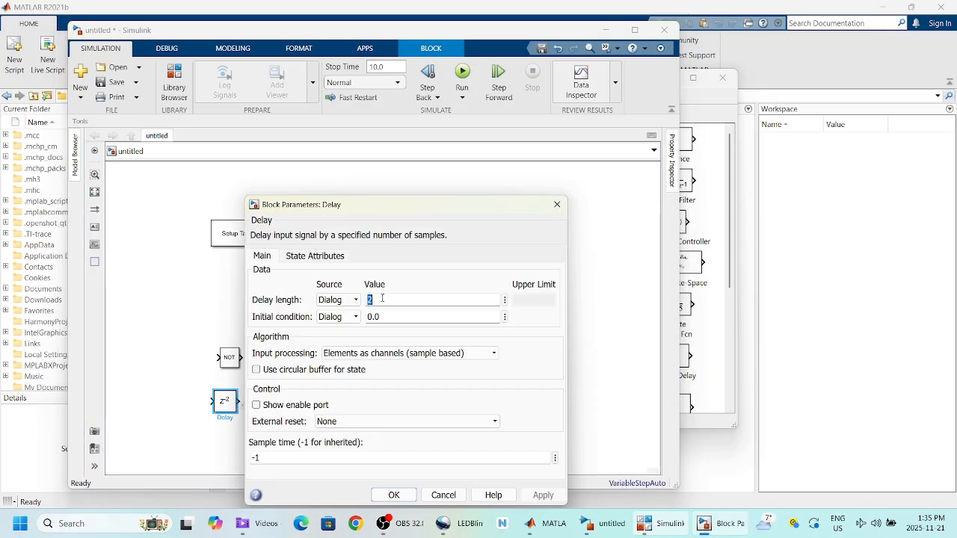
pyautogui.write('1')
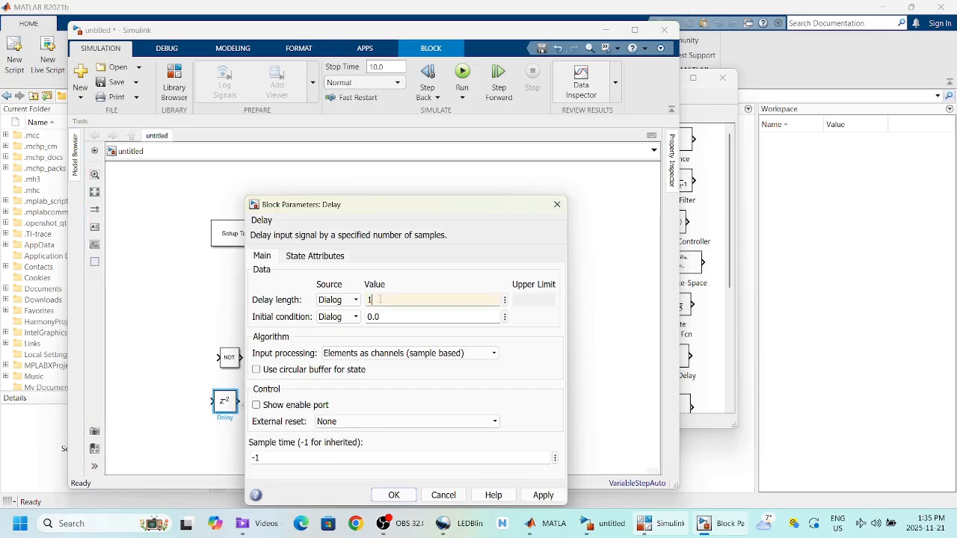
pyautogui.click(393, 493)
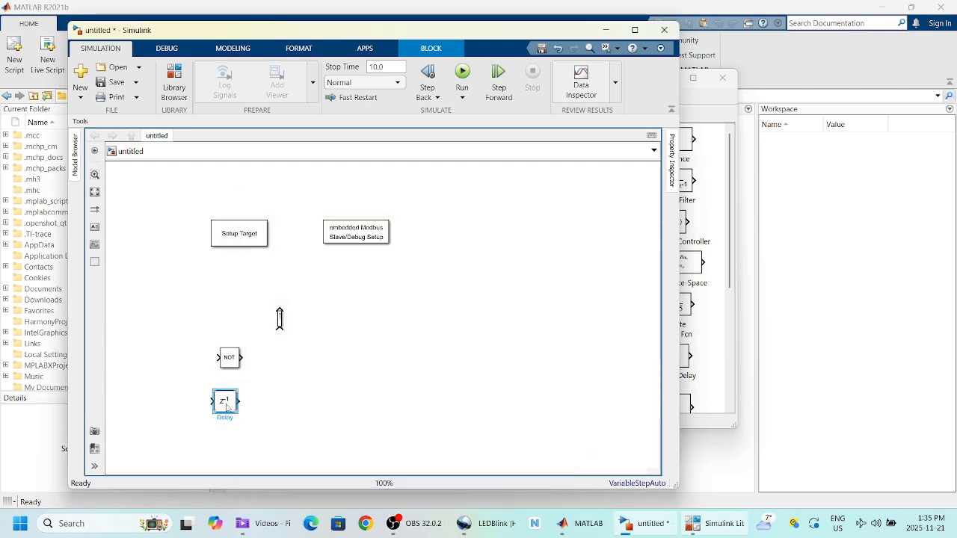
pyautogui.rightClick(226, 407)
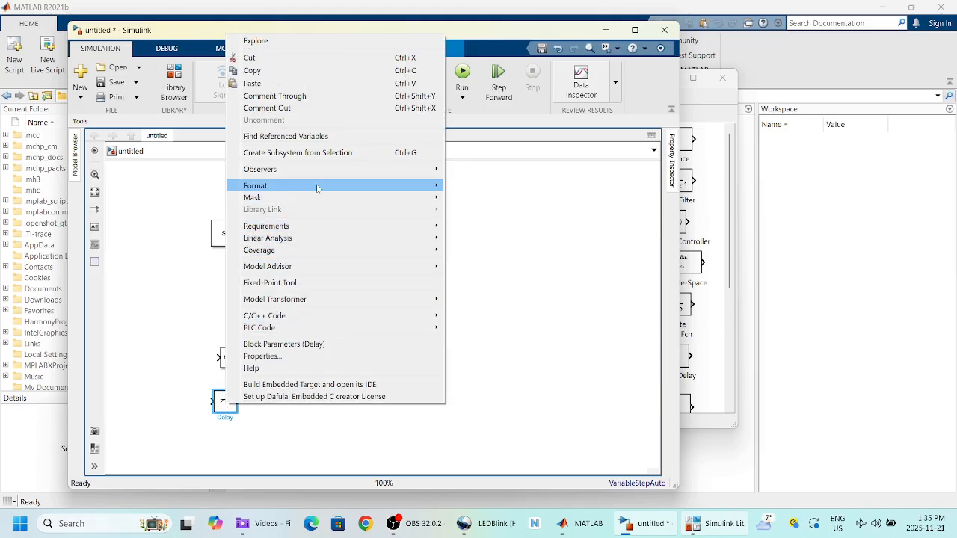
# Step: Flip the Delay block and wire NOT output to Delay input and Delay output back to NOT
pyautogui.moveTo(322, 186)
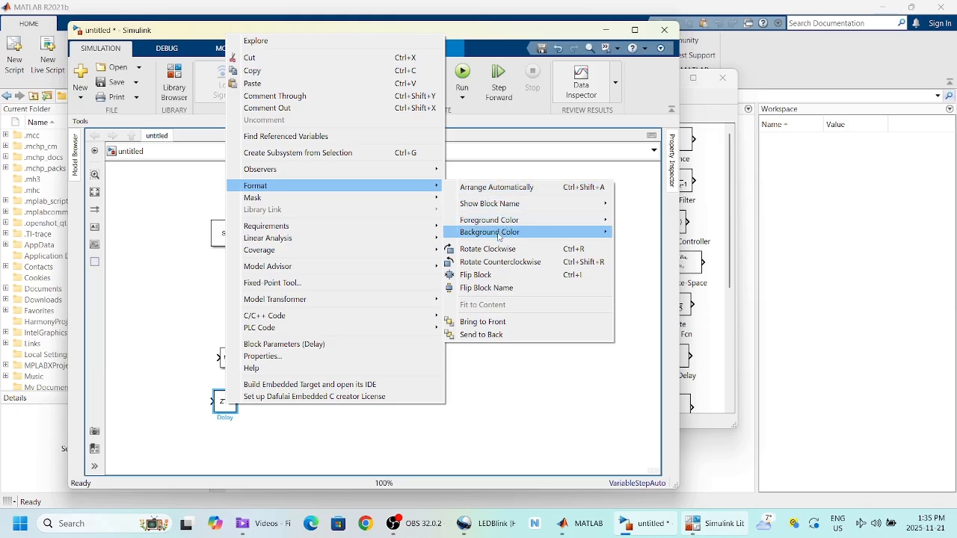
pyautogui.click(498, 279)
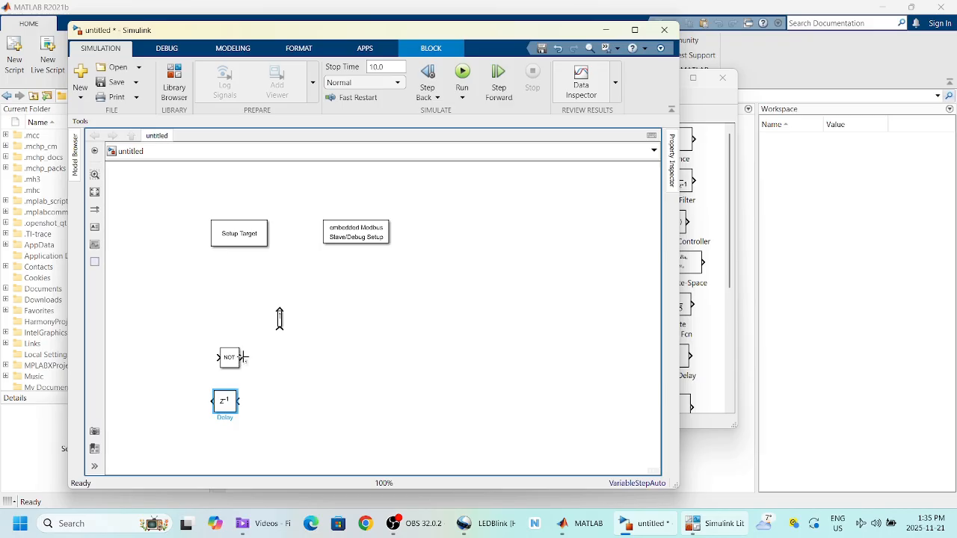
pyautogui.moveTo(242, 357); pyautogui.dragTo(262, 402)
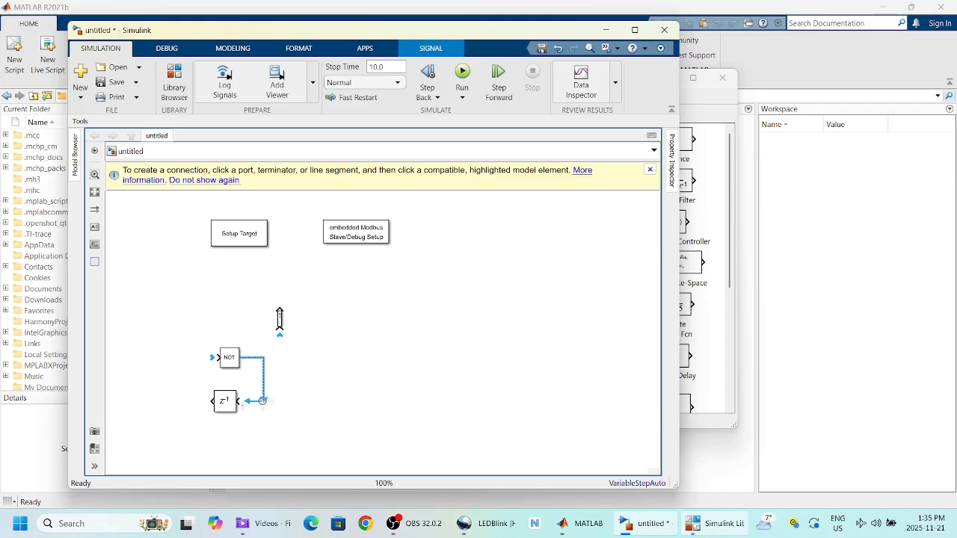
pyautogui.click(262, 401)
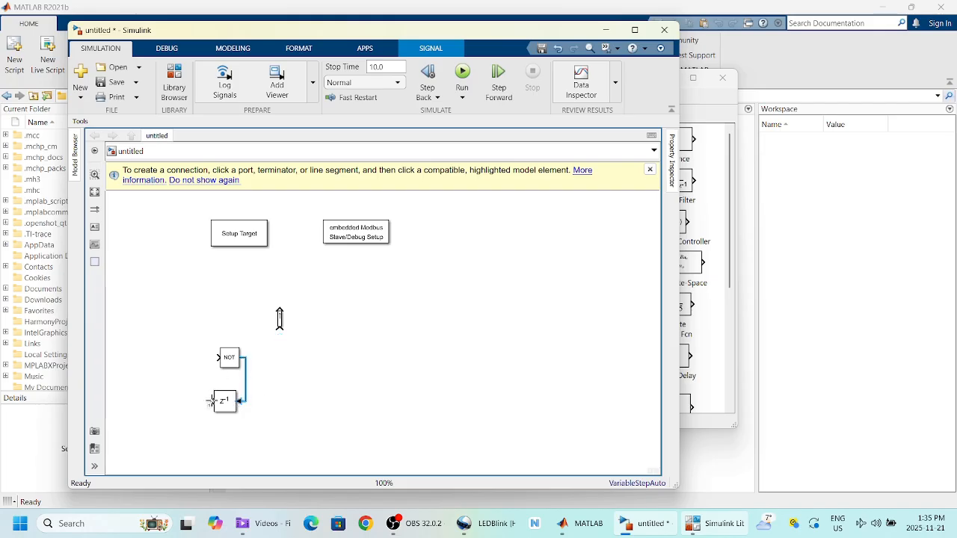
pyautogui.moveTo(212, 401); pyautogui.dragTo(222, 357)
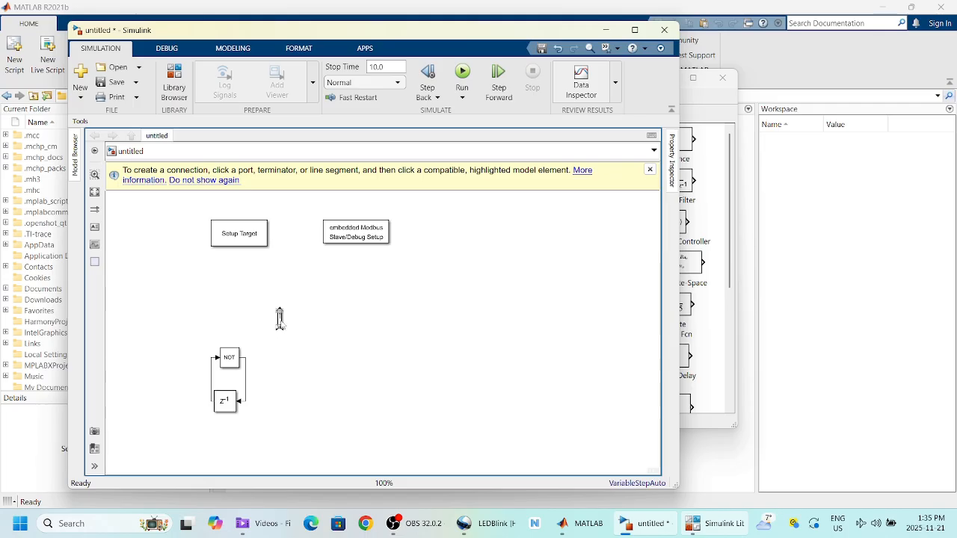
pyautogui.moveTo(279, 319); pyautogui.dragTo(286, 307)
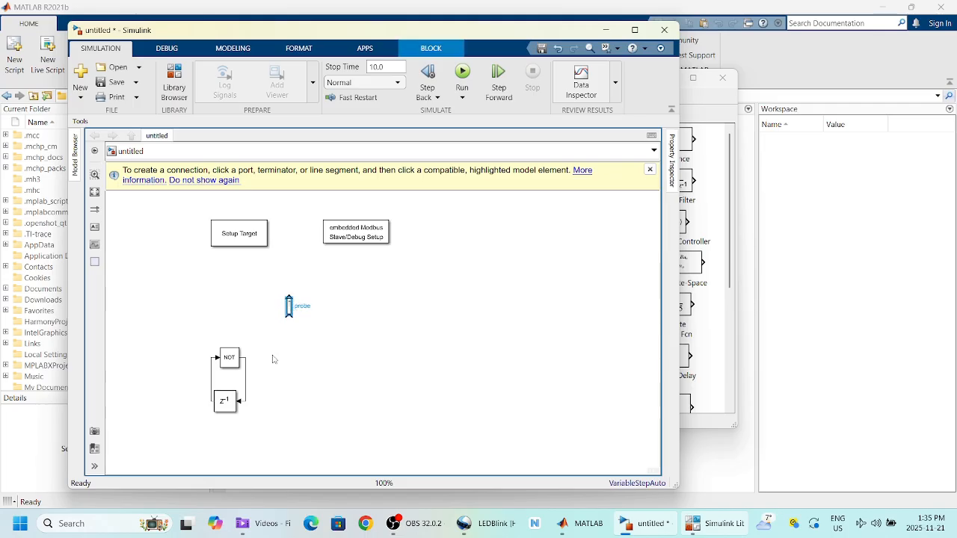
# Step: Place a Digital Output (Dout) block from embedded C Creator to the right of NOT
pyautogui.click(717, 523)
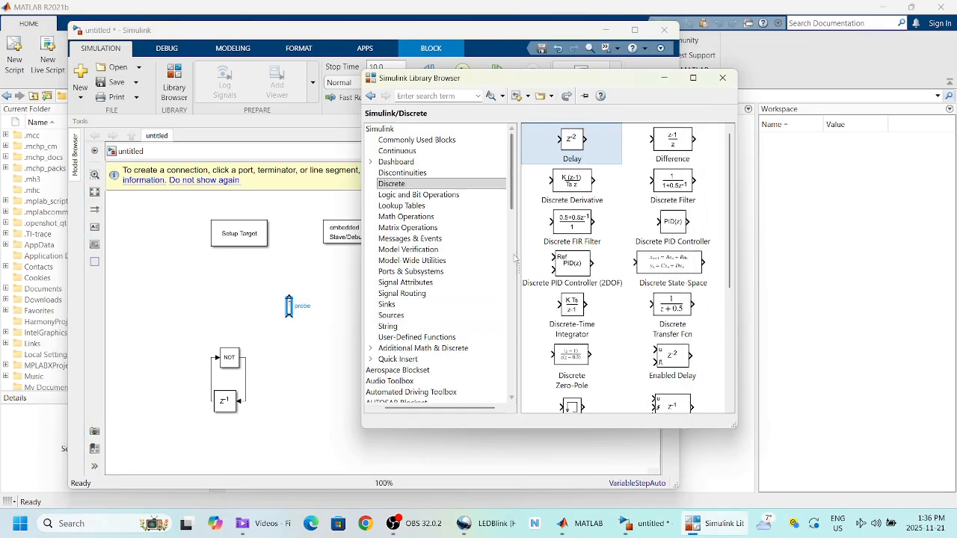
pyautogui.click(512, 201)
pyautogui.moveTo(511, 201); pyautogui.dragTo(503, 286)
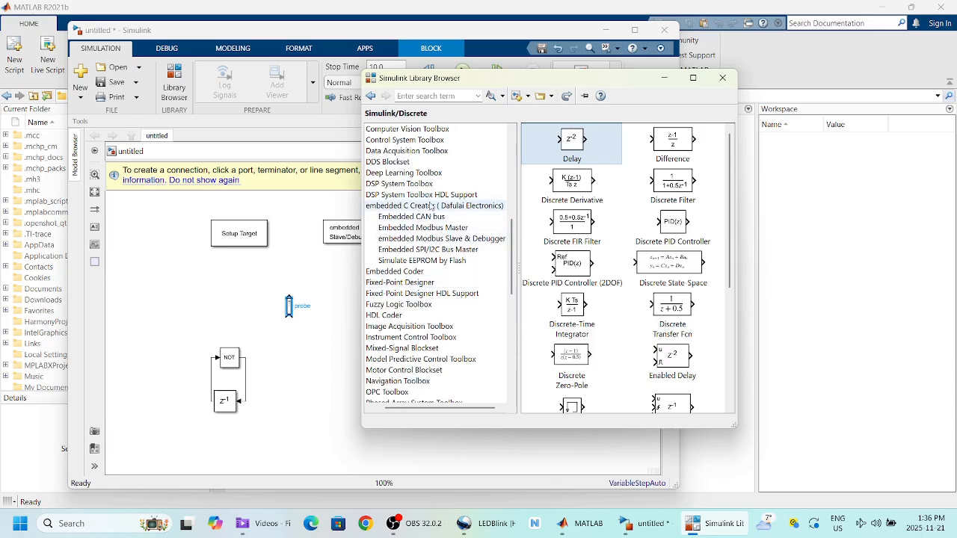
pyautogui.click(431, 206)
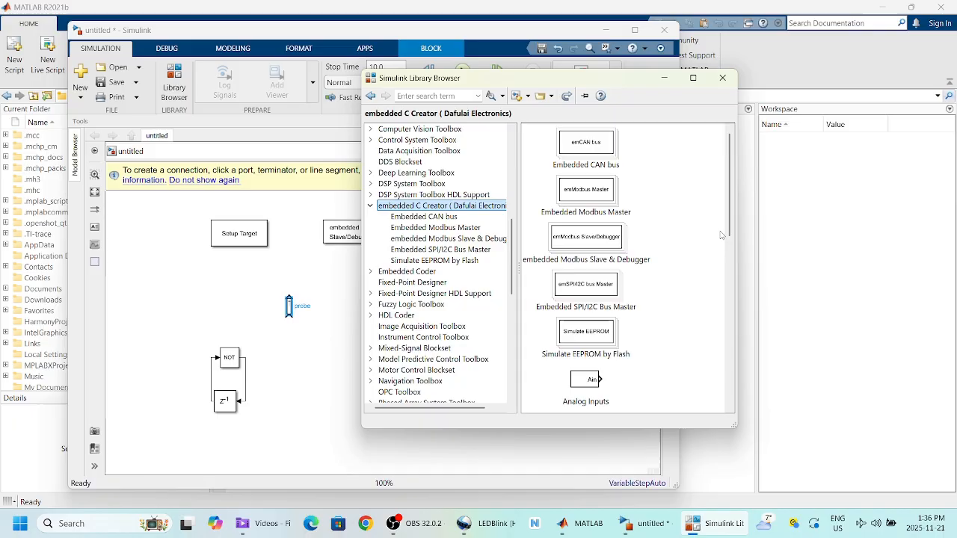
pyautogui.moveTo(722, 235); pyautogui.dragTo(722, 296)
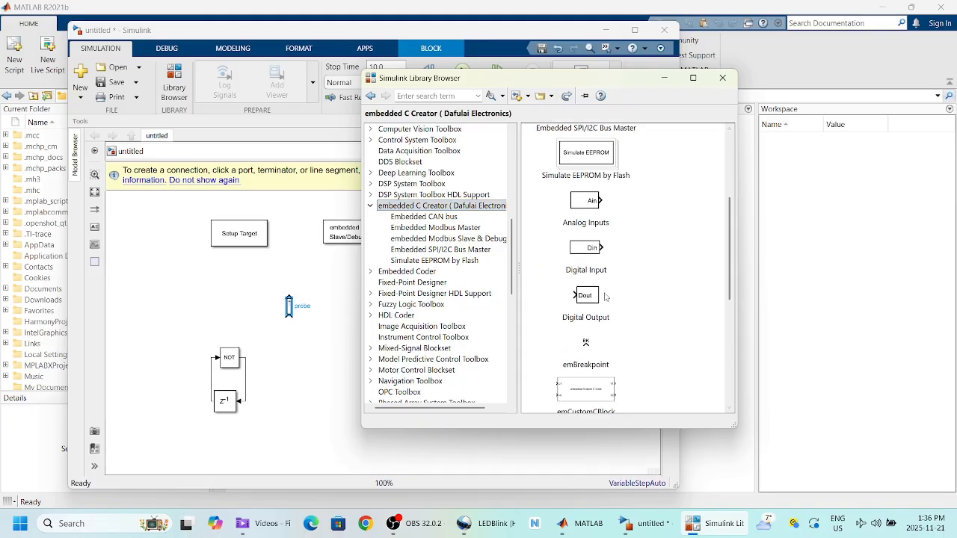
pyautogui.moveTo(590, 299); pyautogui.dragTo(286, 362)
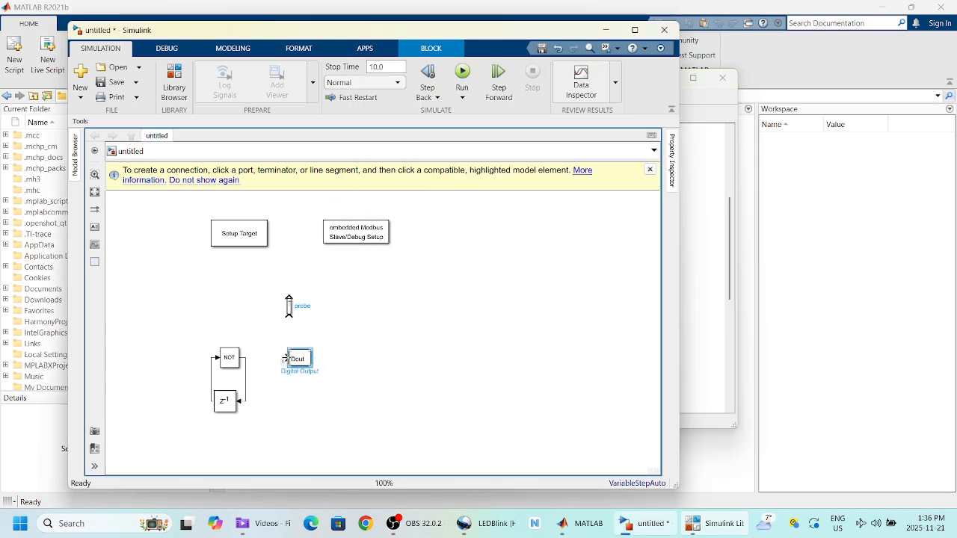
# Step: Wire NOT's output into Dout and attach the probe to that signal
pyautogui.moveTo(285, 359); pyautogui.dragTo(248, 362)
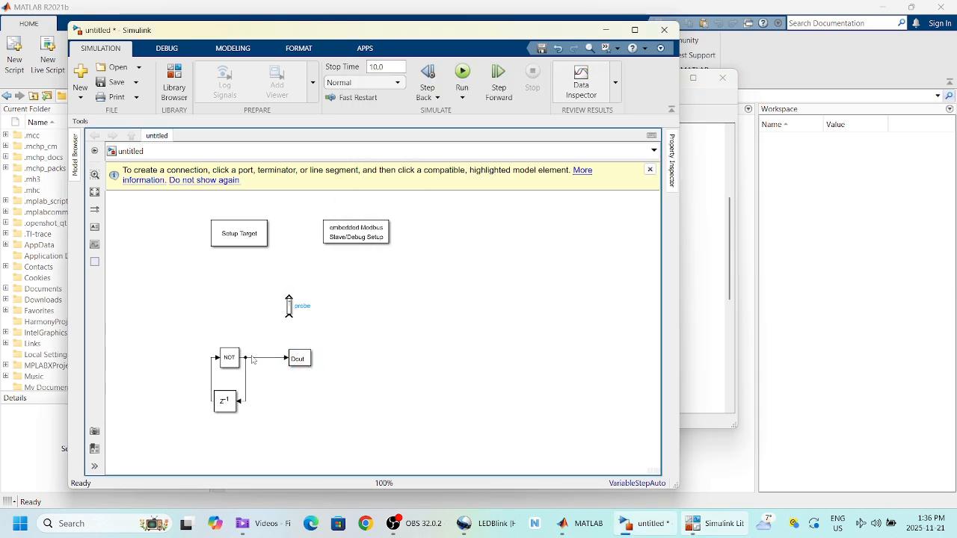
pyautogui.moveTo(290, 306); pyautogui.dragTo(257, 310)
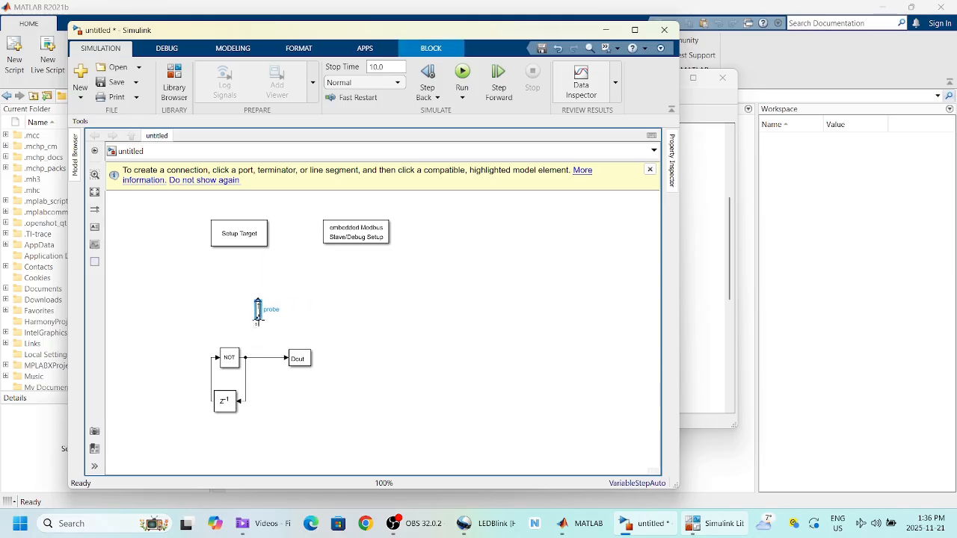
pyautogui.moveTo(257, 320); pyautogui.dragTo(257, 358)
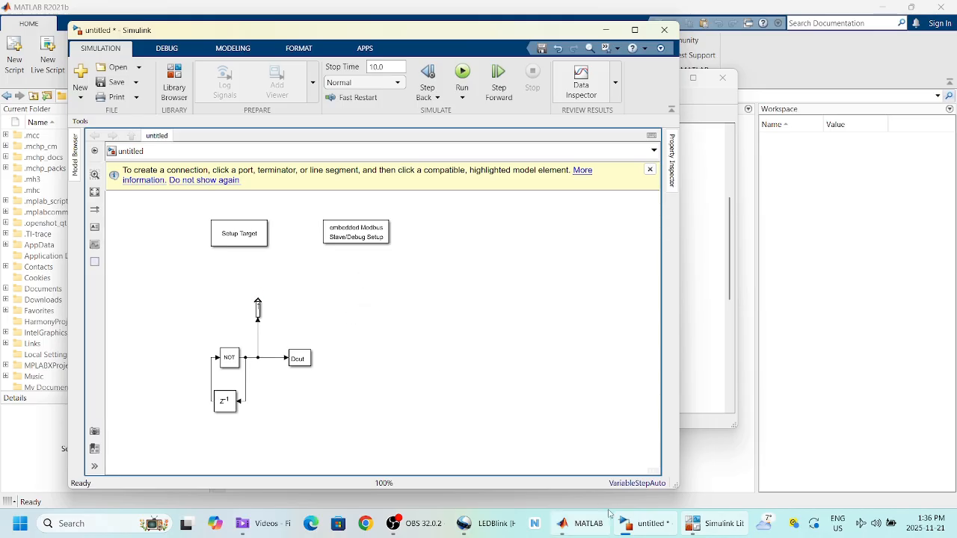
# Step: Place a Display block from the Sinks library on the diagram
pyautogui.moveTo(708, 528)
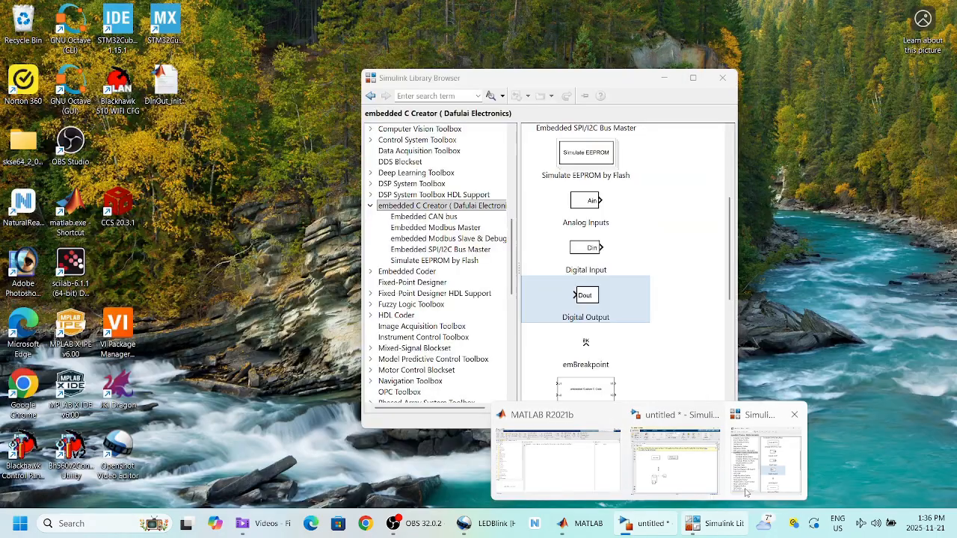
pyautogui.click(745, 491)
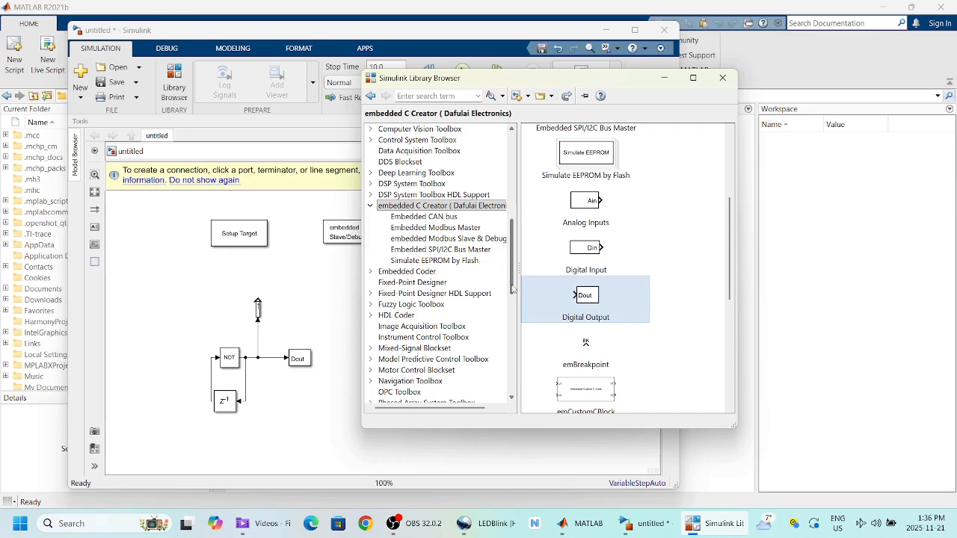
pyautogui.moveTo(509, 287); pyautogui.dragTo(505, 222)
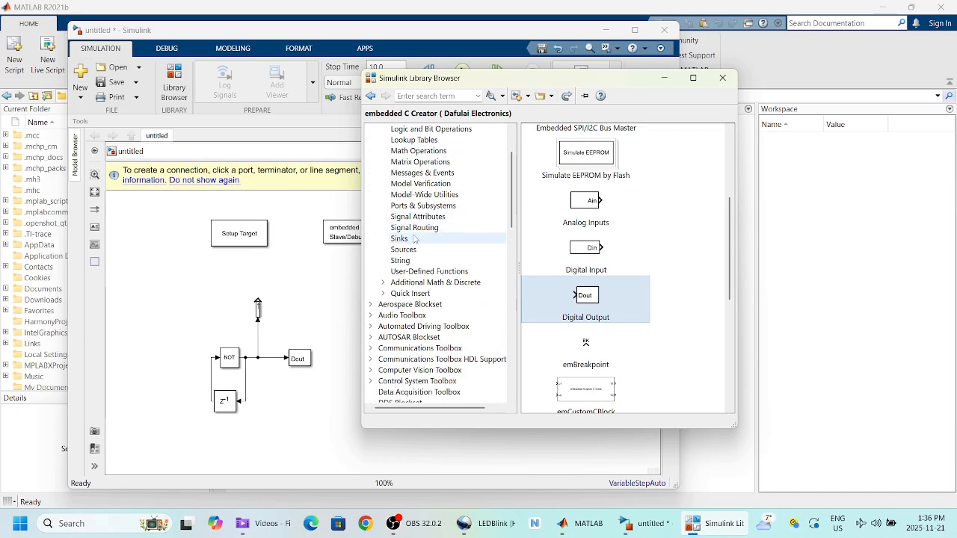
pyautogui.click(399, 238)
pyautogui.moveTo(580, 140); pyautogui.dragTo(283, 284)
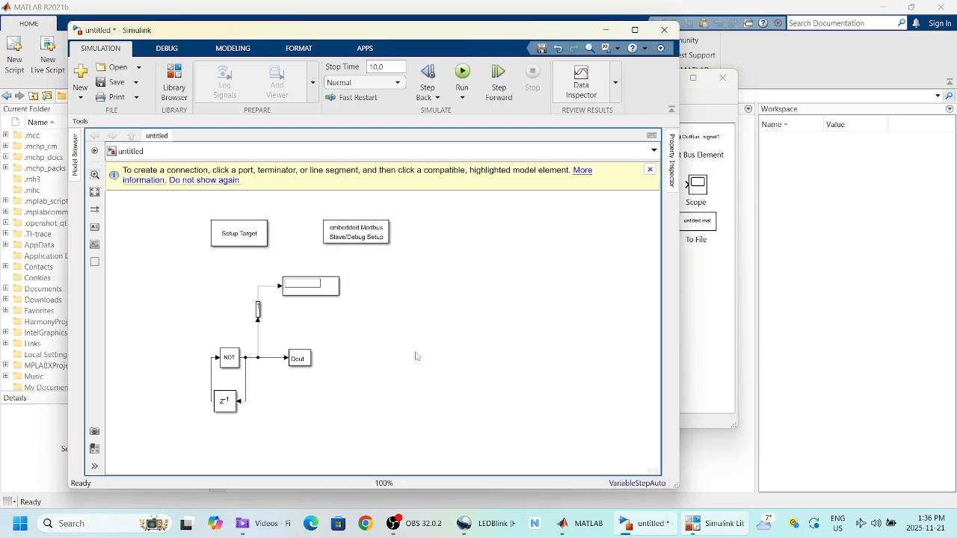
# Step: Choose 'TI DSP C2000 based on SysConfig' as the Setup Target block's platform
pyautogui.scroll(2, 416, 356)
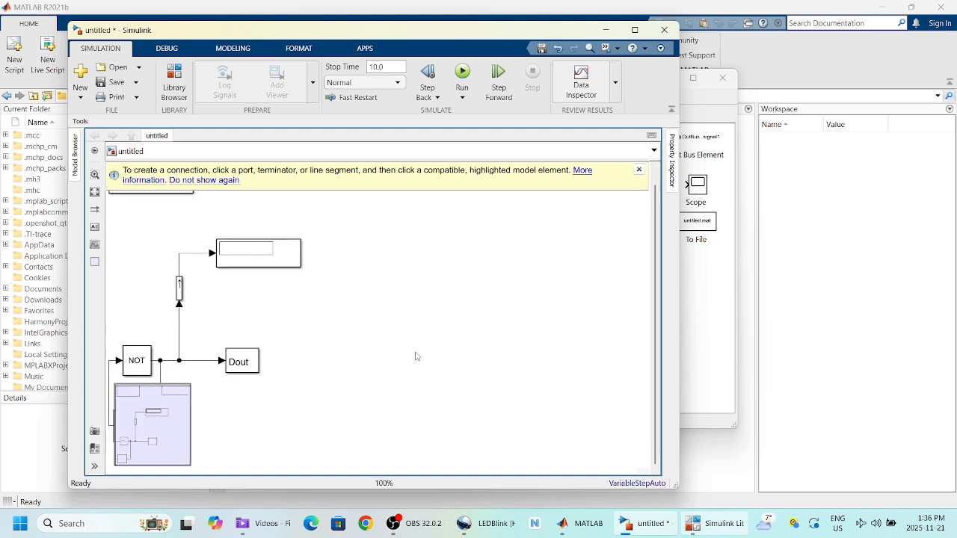
pyautogui.scroll(-1, 385, 382)
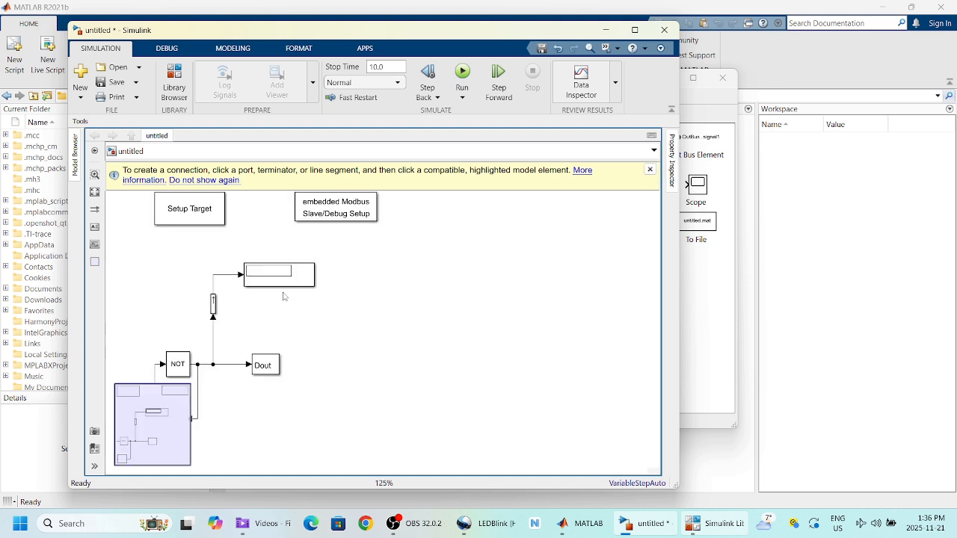
pyautogui.click(650, 169)
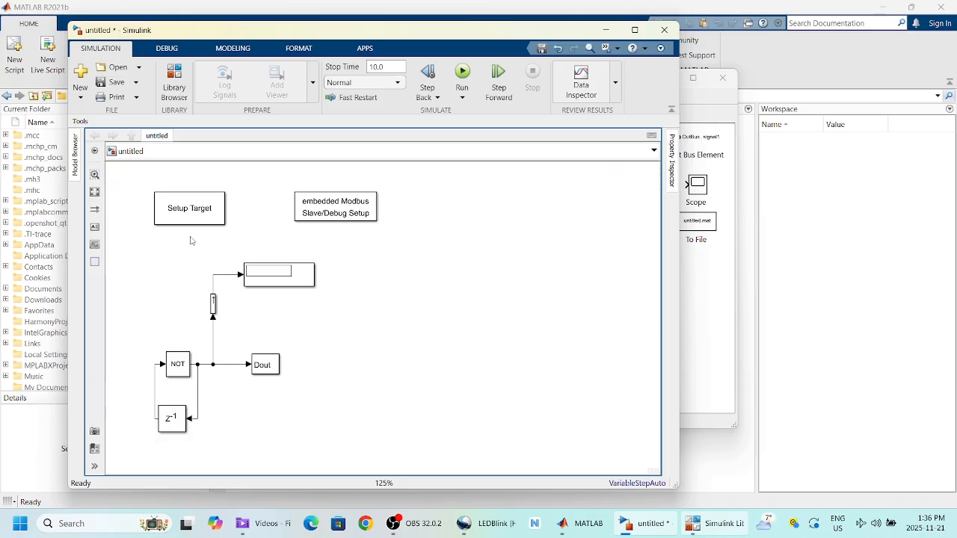
pyautogui.doubleClick(178, 212)
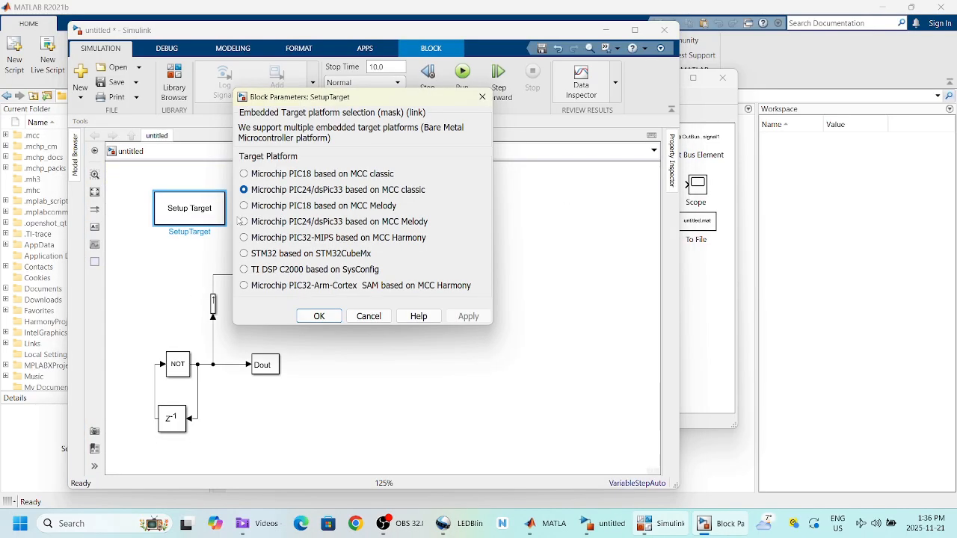
pyautogui.click(243, 270)
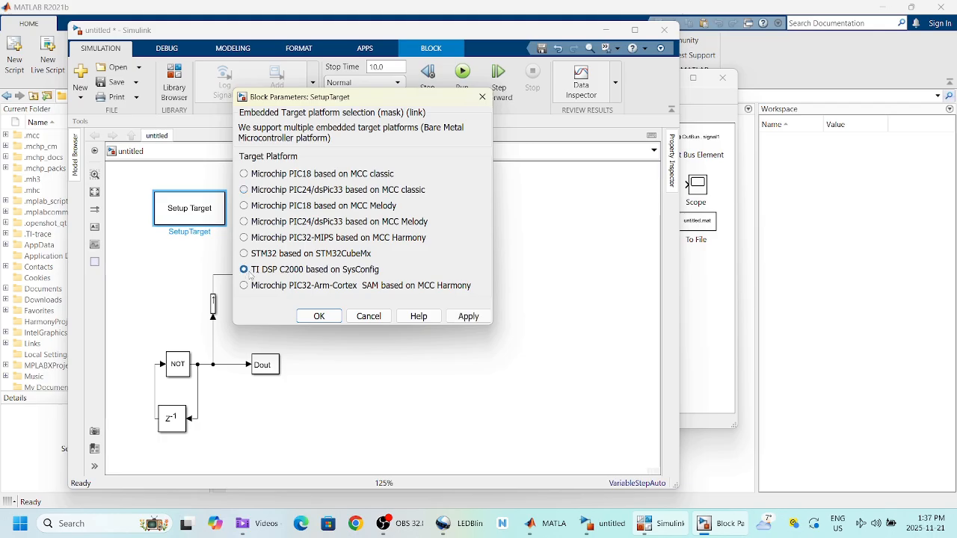
pyautogui.click(319, 316)
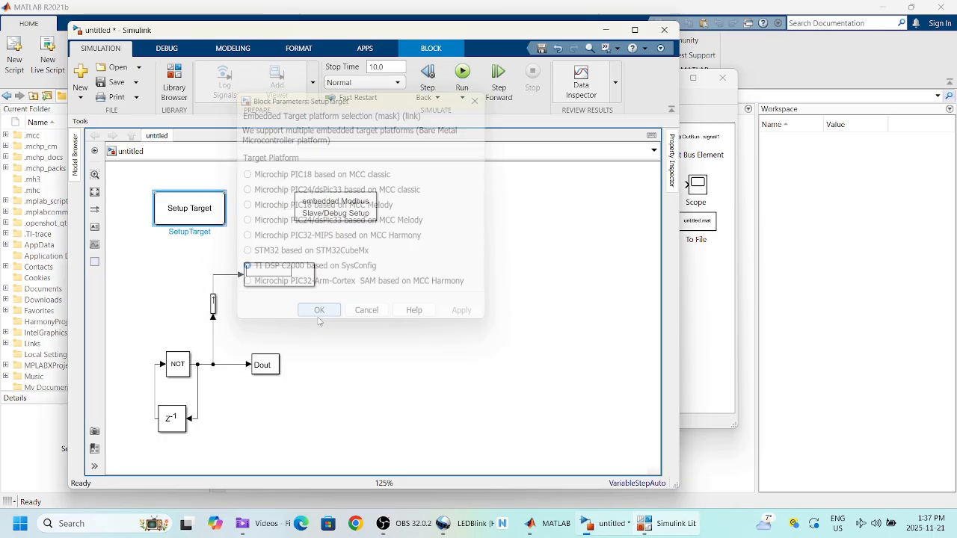
# Step: In the Modbus Slave/Debug Setup block, set UART No to 1 and PC Side baud to 19200
pyautogui.doubleClick(350, 214)
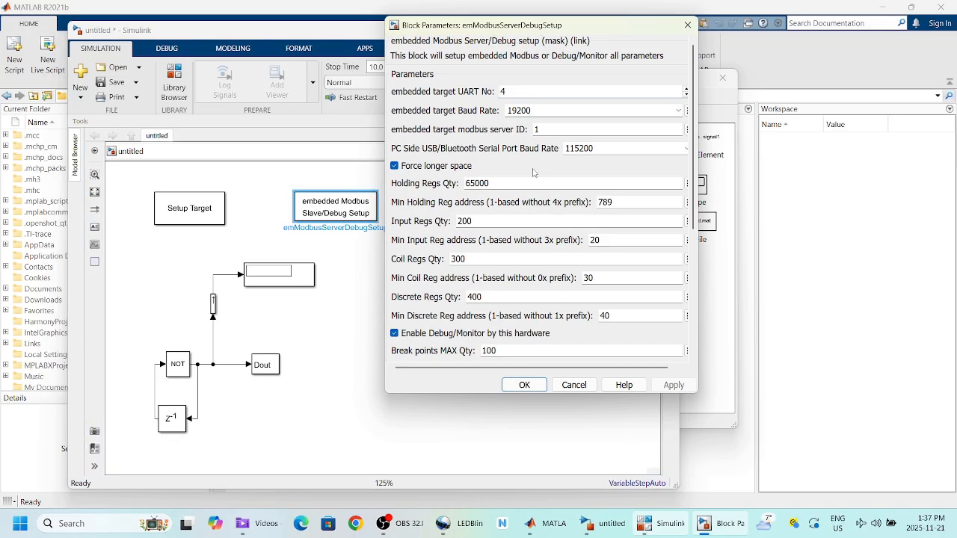
pyautogui.doubleClick(508, 92)
pyautogui.write('1')
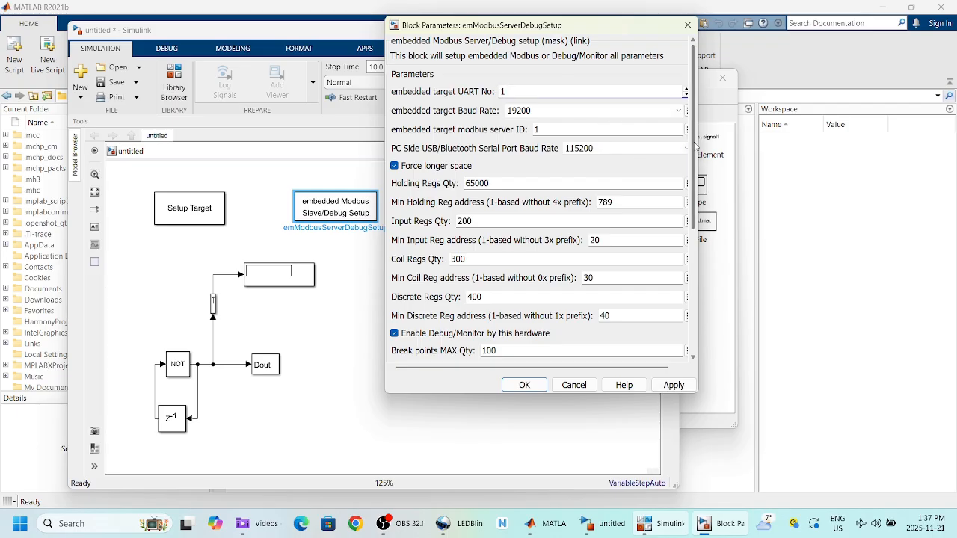
pyautogui.moveTo(698, 141); pyautogui.dragTo(719, 142)
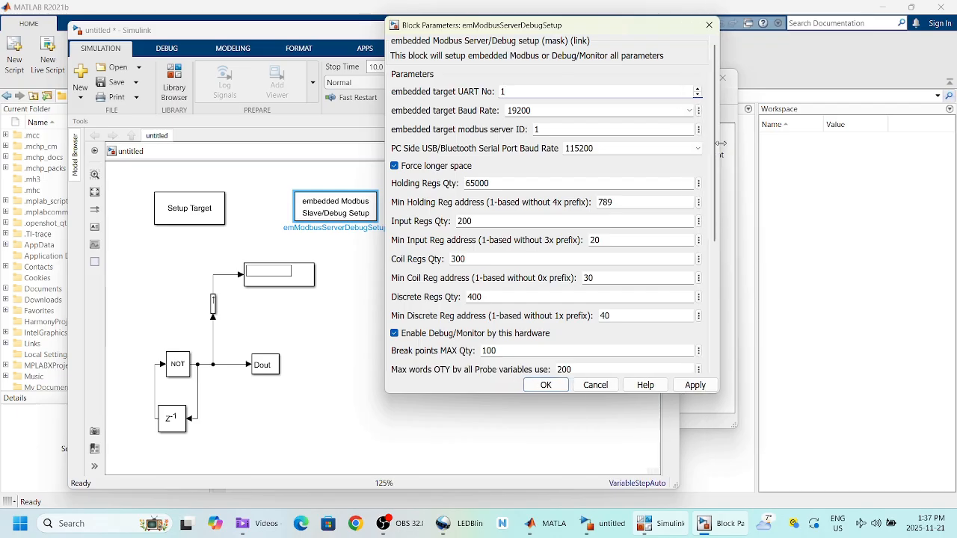
pyautogui.click(699, 148)
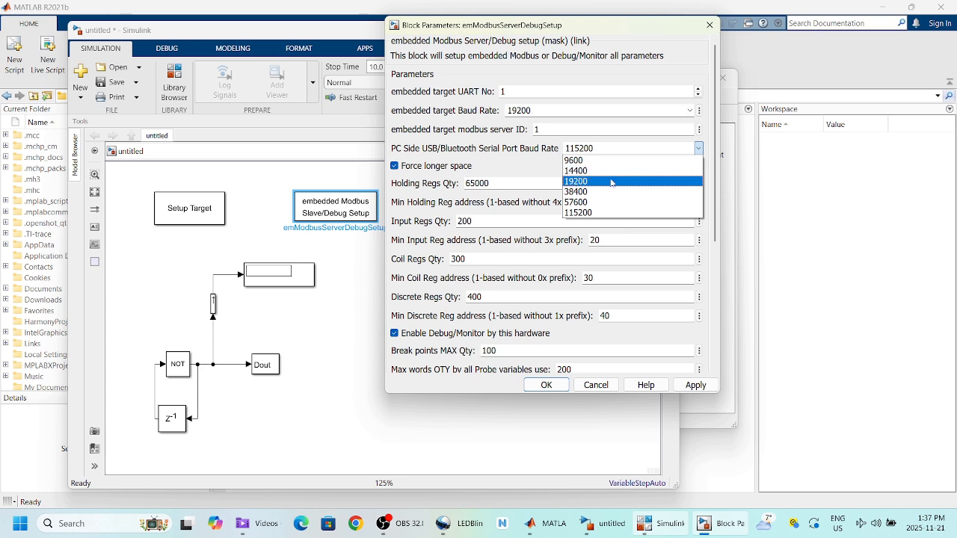
pyautogui.click(598, 182)
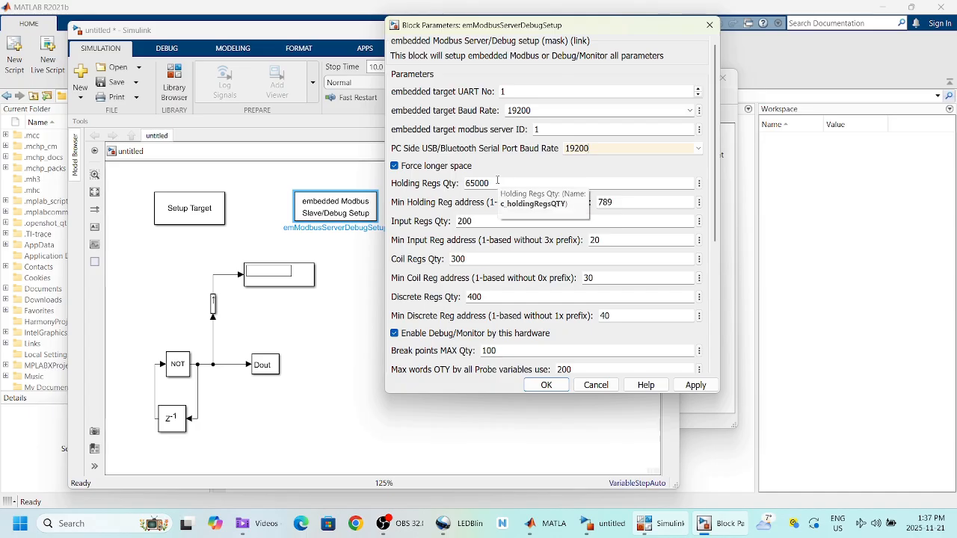
# Step: Set Holding, Input, Coil and Discrete Regs Qty to 0 and Min Input Reg address to 1
pyautogui.doubleClick(497, 182)
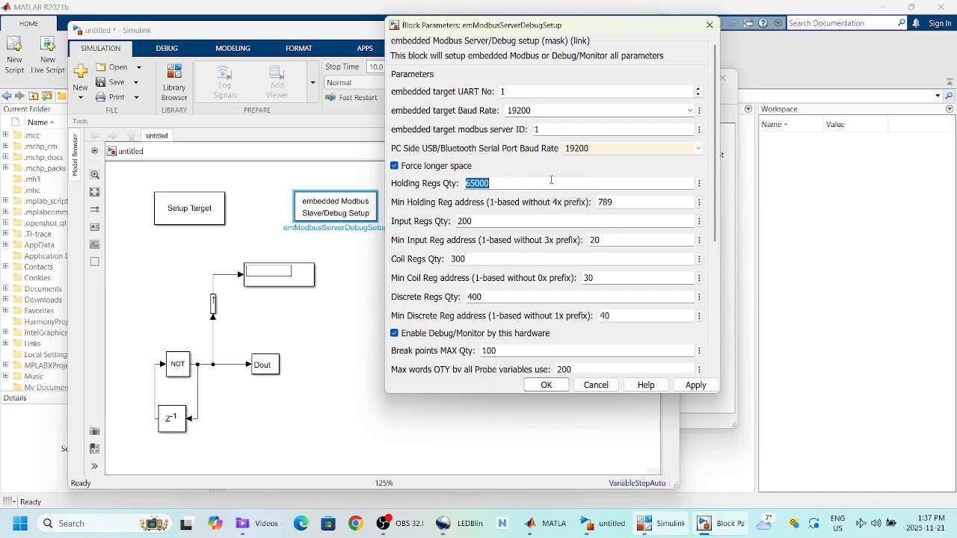
pyautogui.write('0')
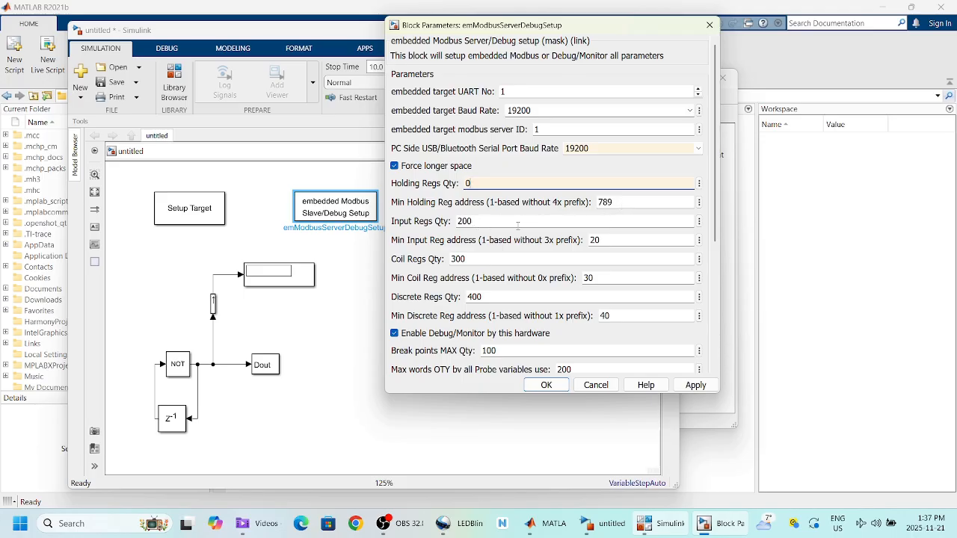
pyautogui.doubleClick(514, 222)
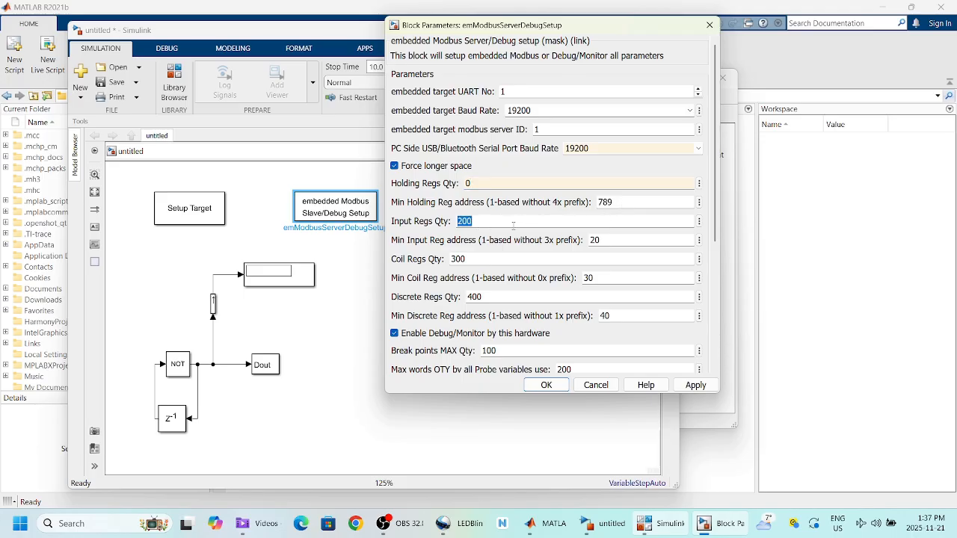
pyautogui.write('0')
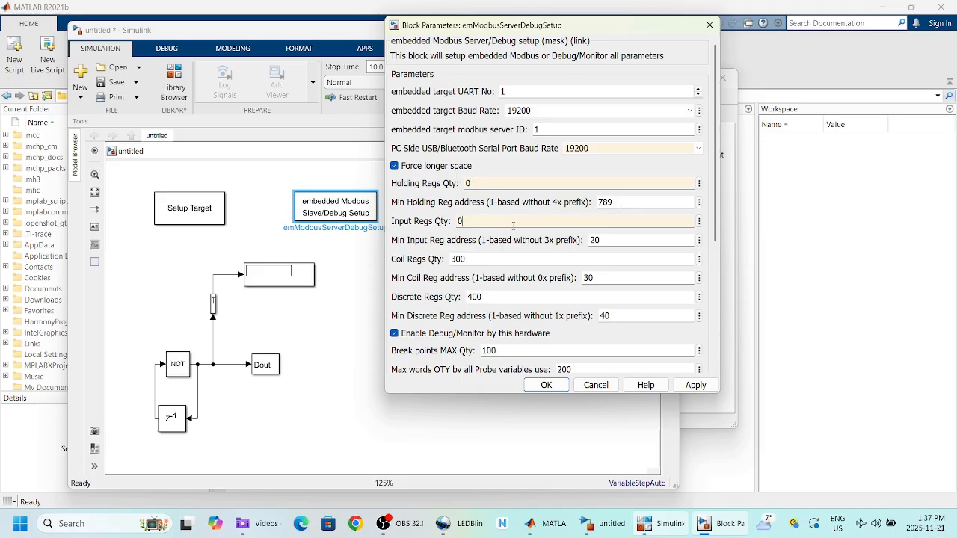
pyautogui.doubleClick(606, 237)
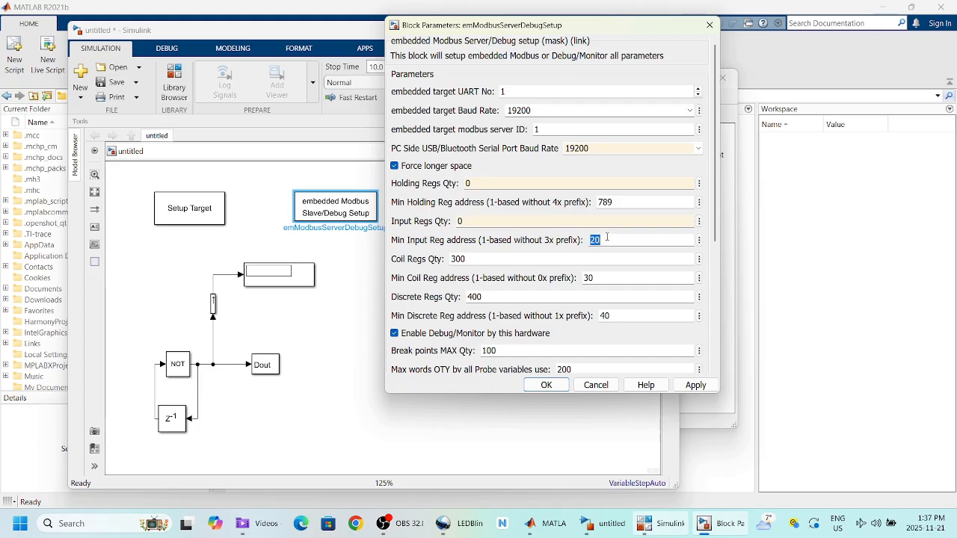
pyautogui.write('0')
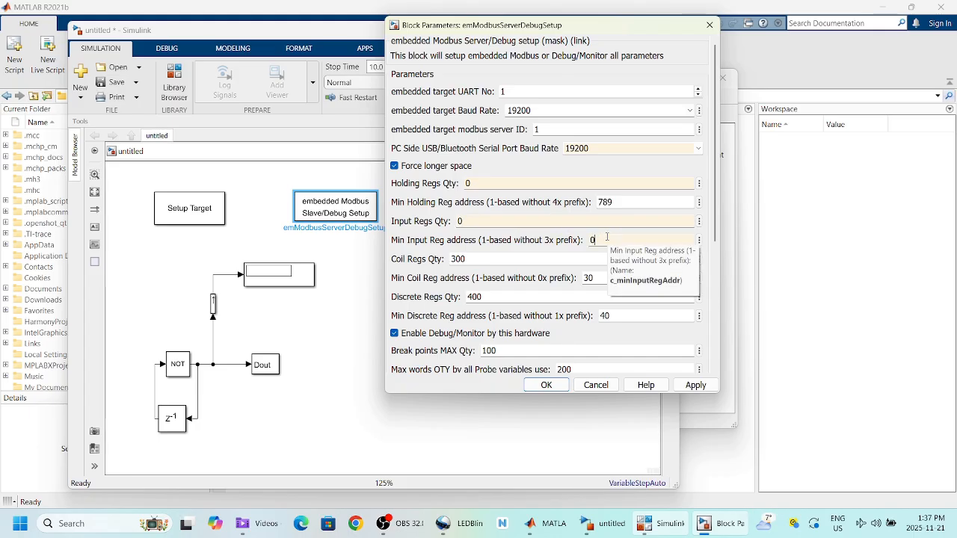
pyautogui.moveTo(601, 240); pyautogui.dragTo(591, 240)
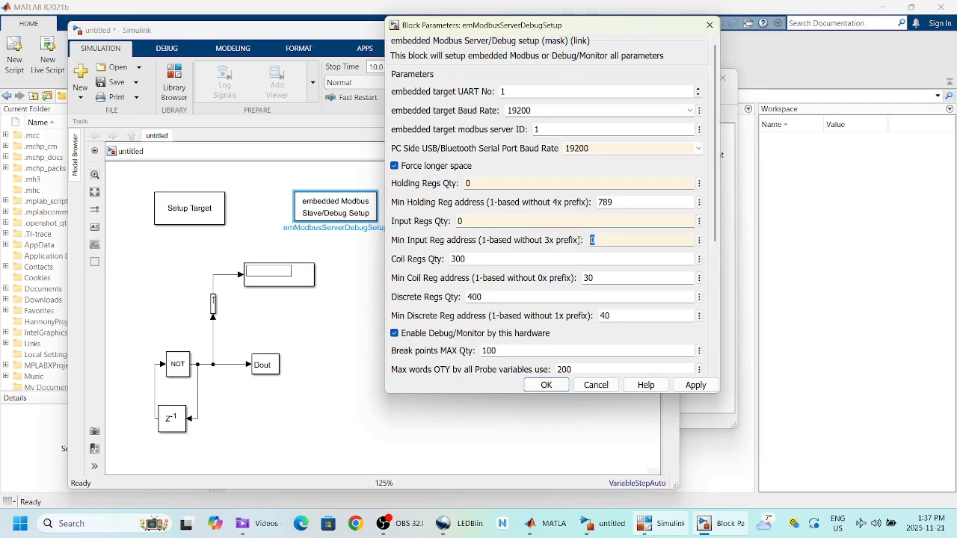
pyautogui.write('1')
pyautogui.doubleClick(477, 258)
pyautogui.write('0')
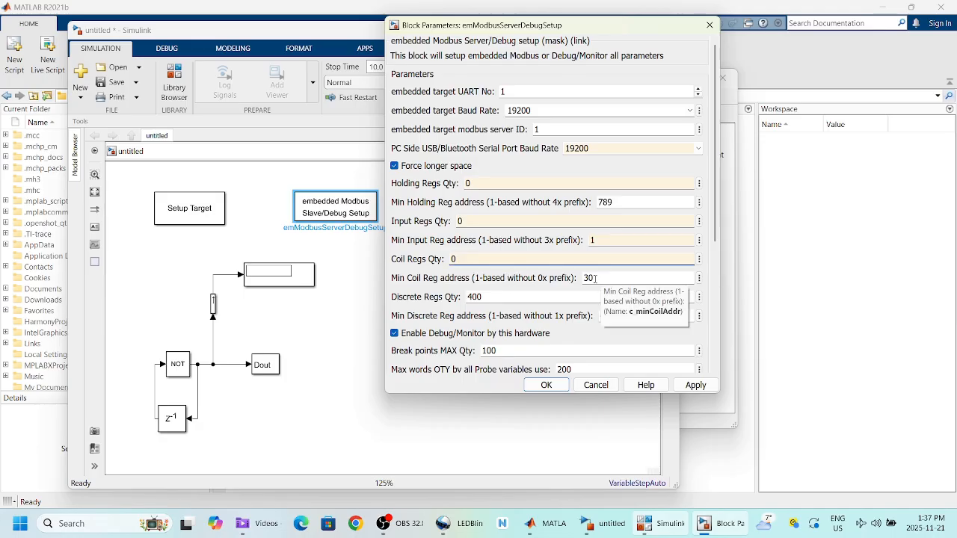
pyautogui.doubleClick(494, 297)
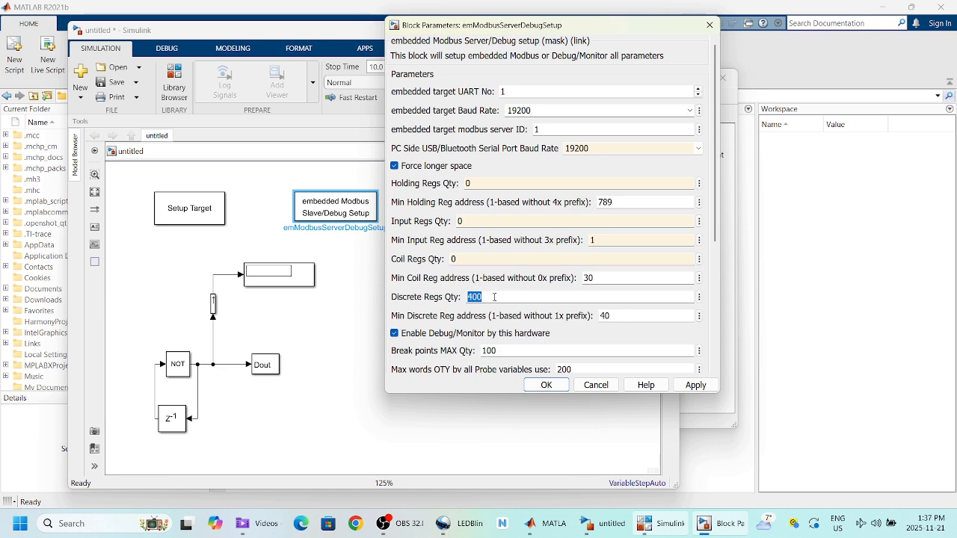
pyautogui.write('0')
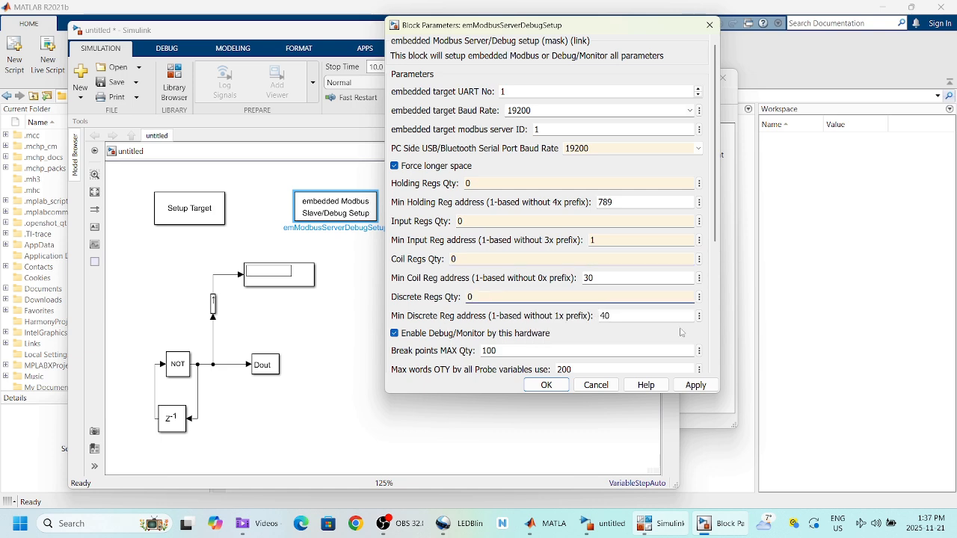
pyautogui.moveTo(719, 237); pyautogui.dragTo(714, 294)
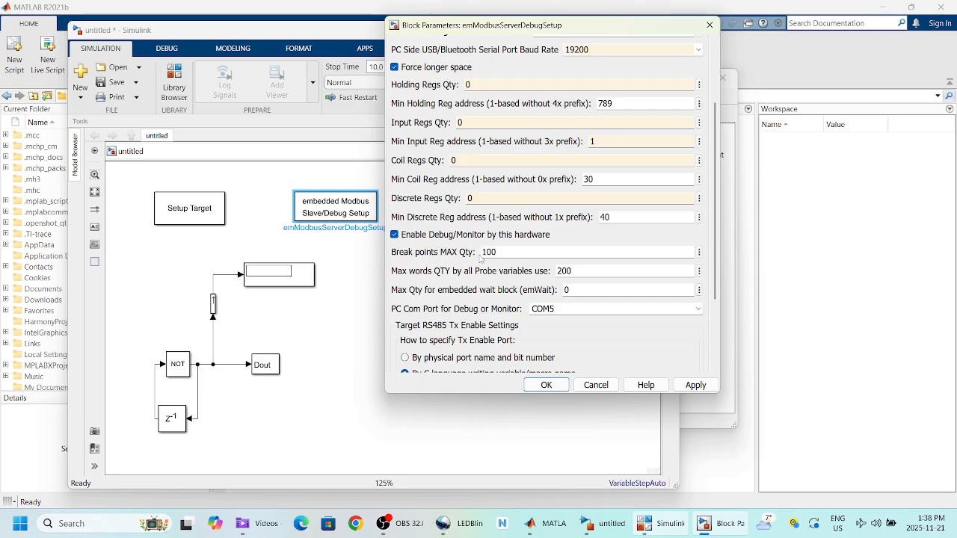
# Step: Set Break points MAX Qty to 0 and Max words QTY to 1
pyautogui.doubleClick(499, 251)
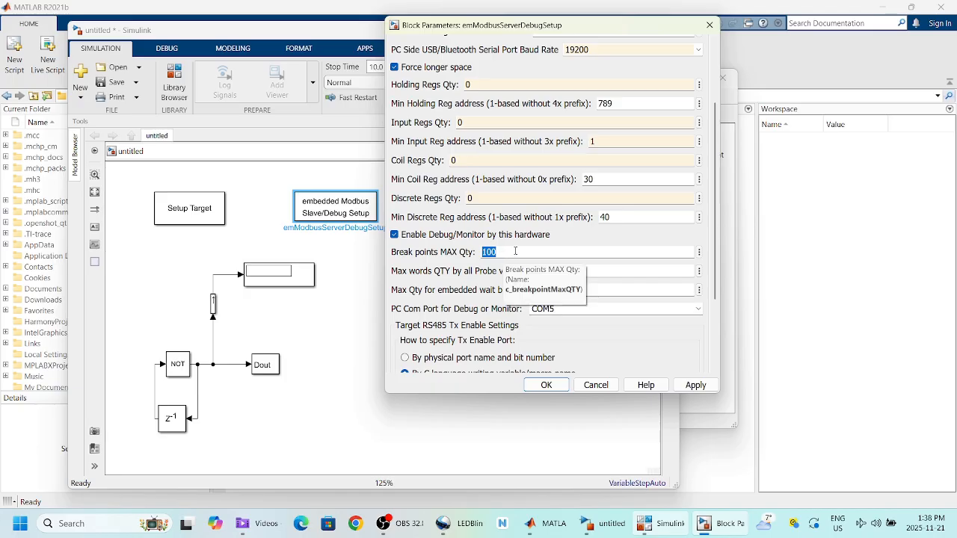
pyautogui.write('0')
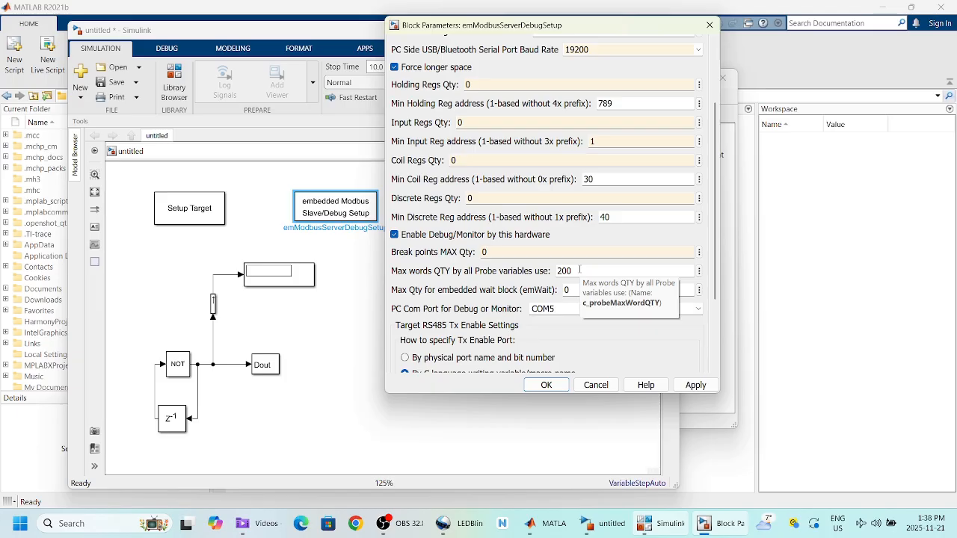
pyautogui.doubleClick(579, 270)
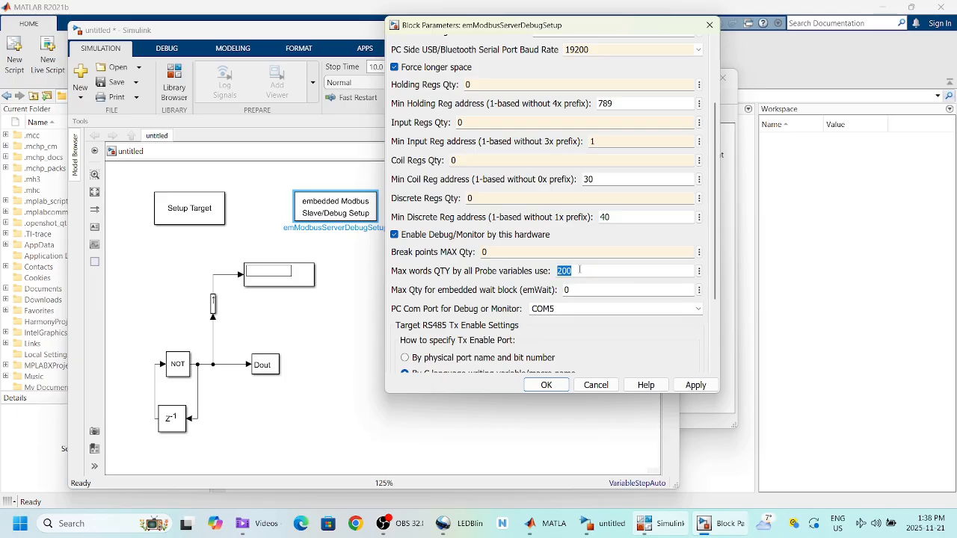
pyautogui.write('10')
pyautogui.click(573, 289)
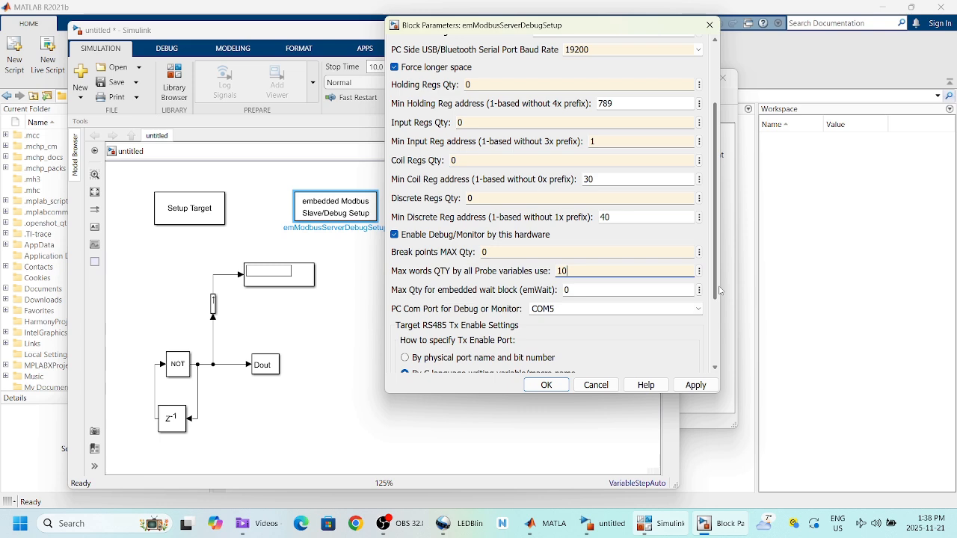
# Step: Choose COM3 as the PC Com Port, clear the RS485 Tx En C Name, and confirm with OK
pyautogui.scroll(-2, 654, 299)
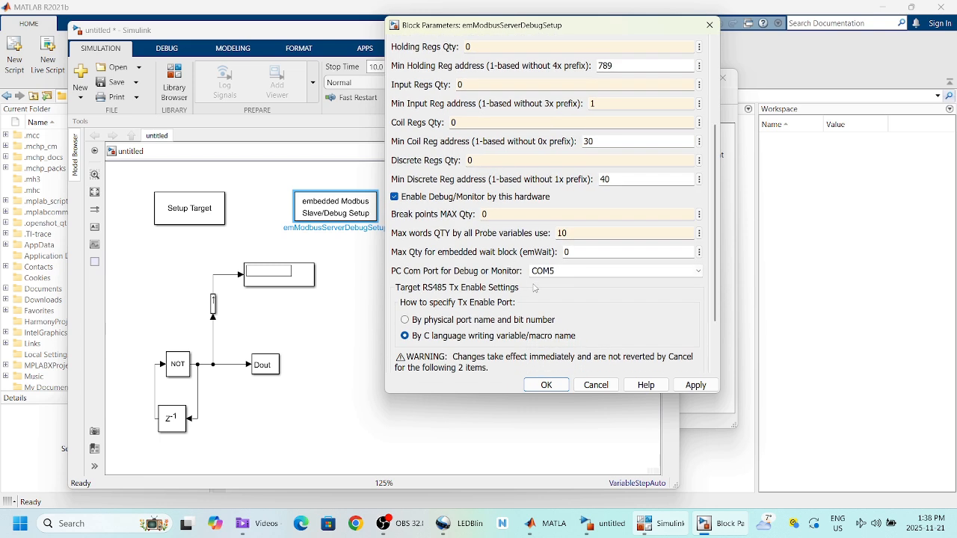
pyautogui.doubleClick(568, 271)
pyautogui.click(698, 272)
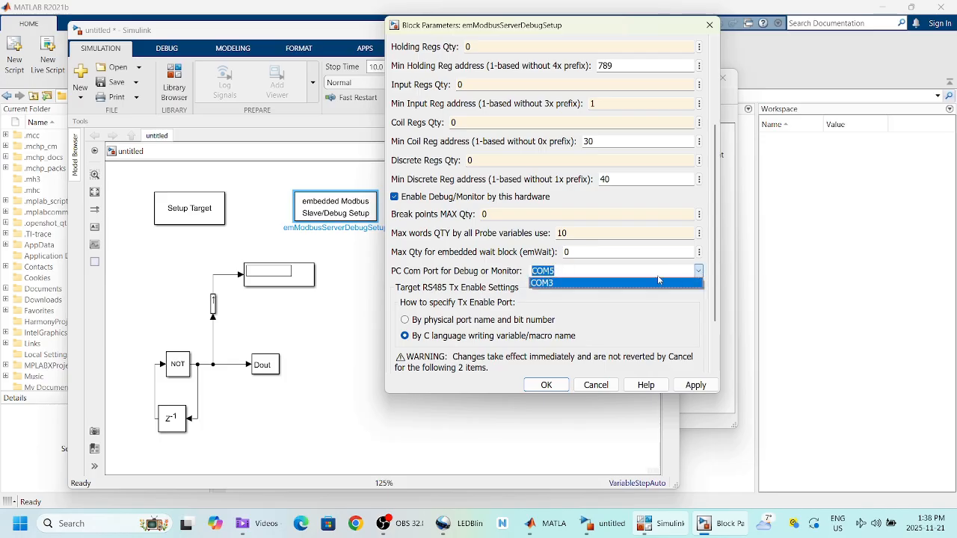
pyautogui.click(564, 283)
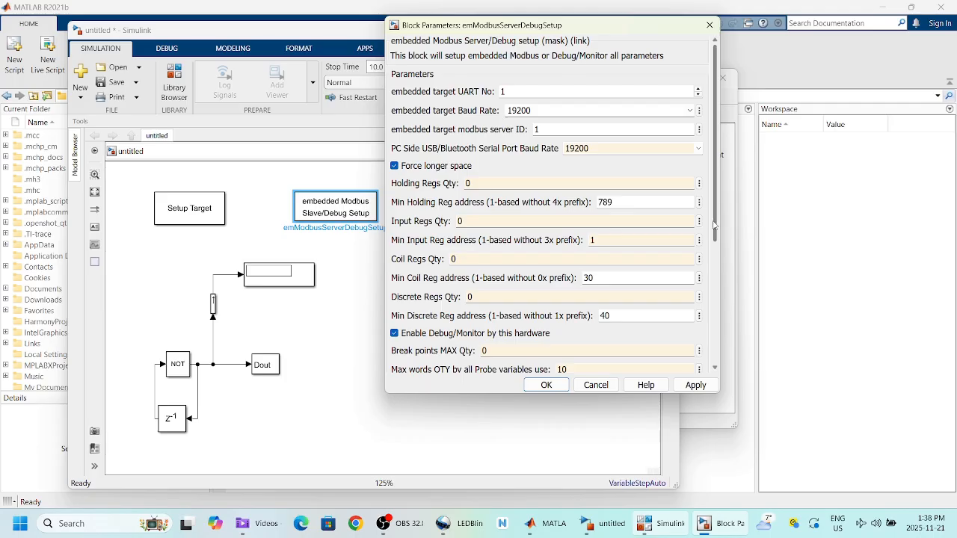
pyautogui.moveTo(714, 224); pyautogui.dragTo(695, 353)
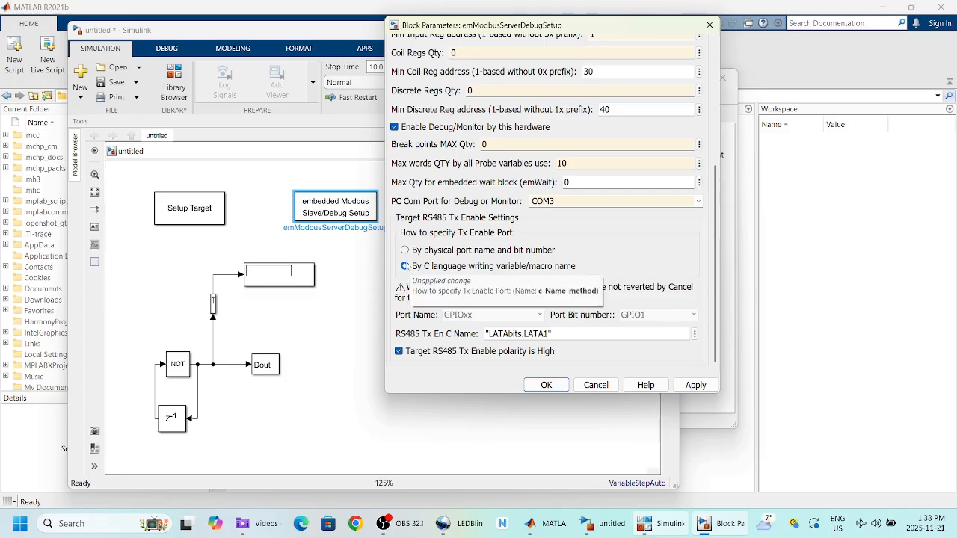
pyautogui.doubleClick(490, 334)
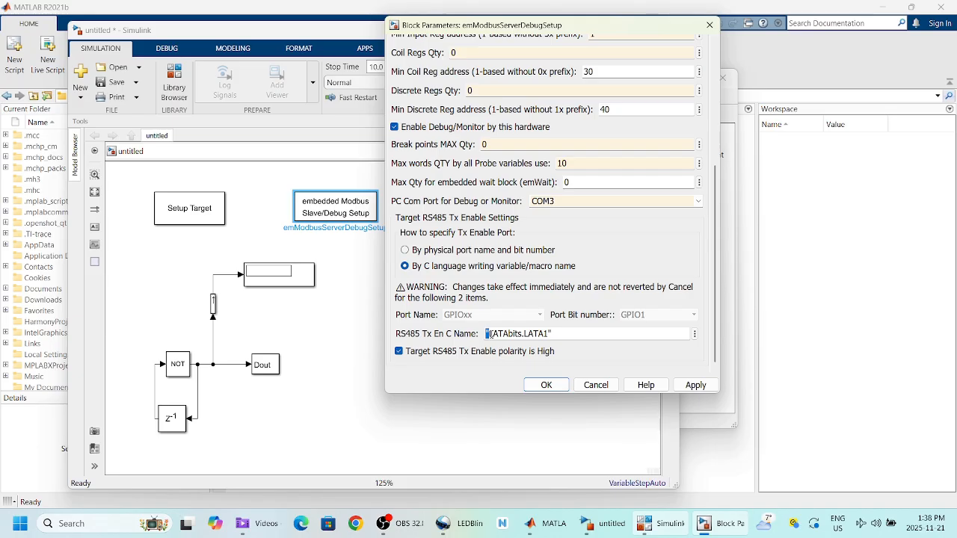
pyautogui.moveTo(490, 334); pyautogui.dragTo(547, 333)
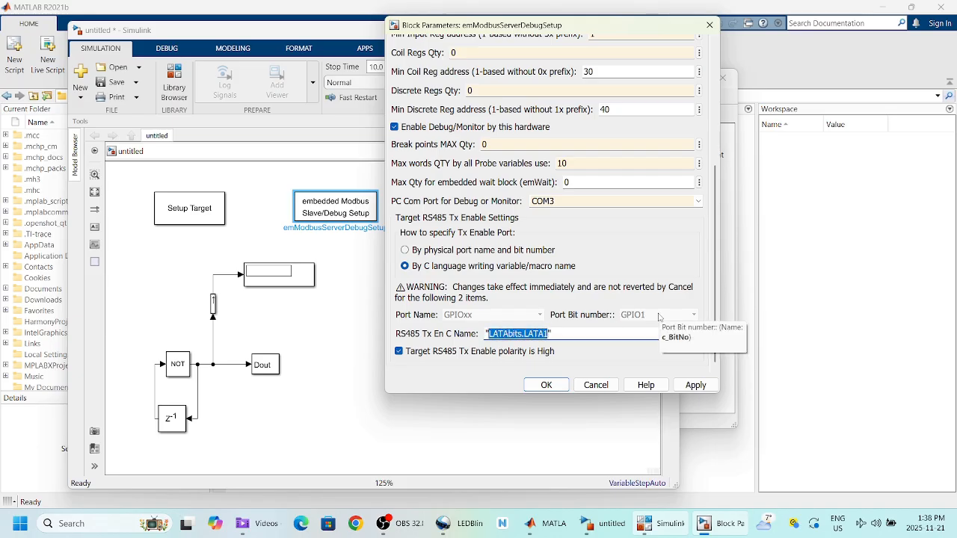
pyautogui.press('BackSpace')
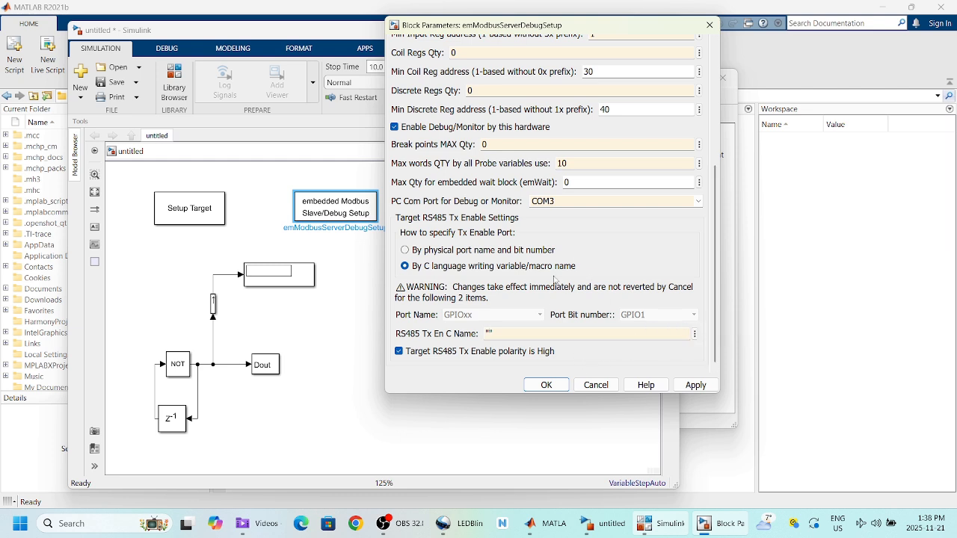
pyautogui.click(547, 385)
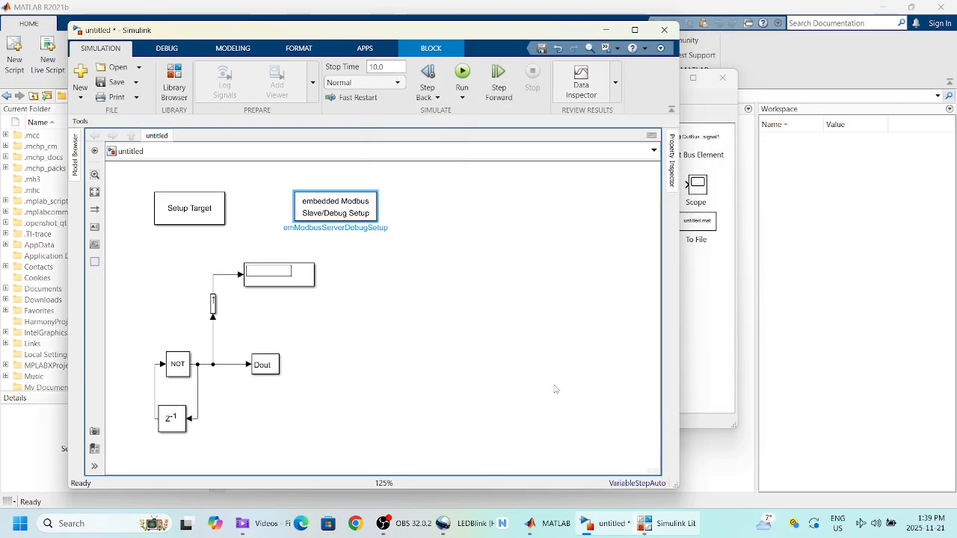
# Step: Set the Dout block to port group GPIOxx, pin GPIO22, initial output 0, then apply and close
pyautogui.doubleClick(271, 372)
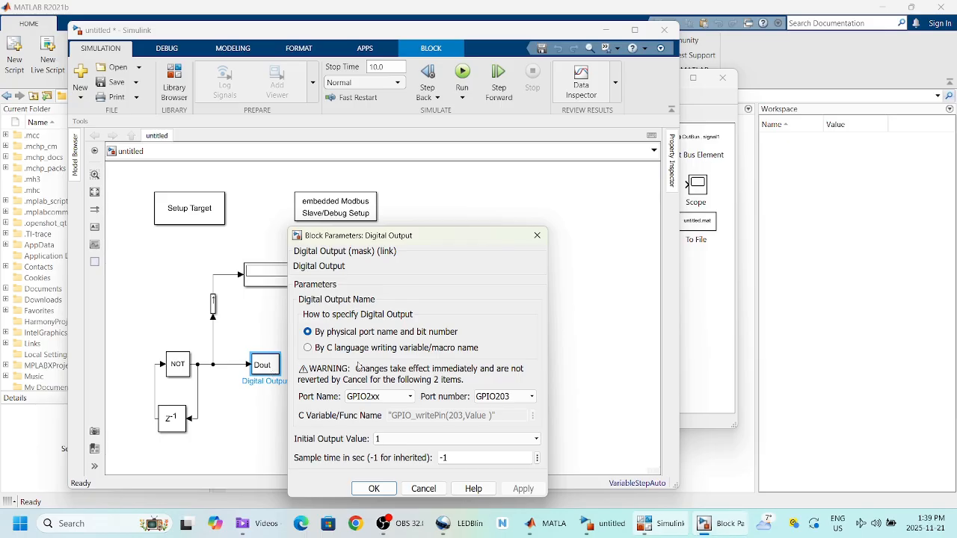
pyautogui.click(412, 398)
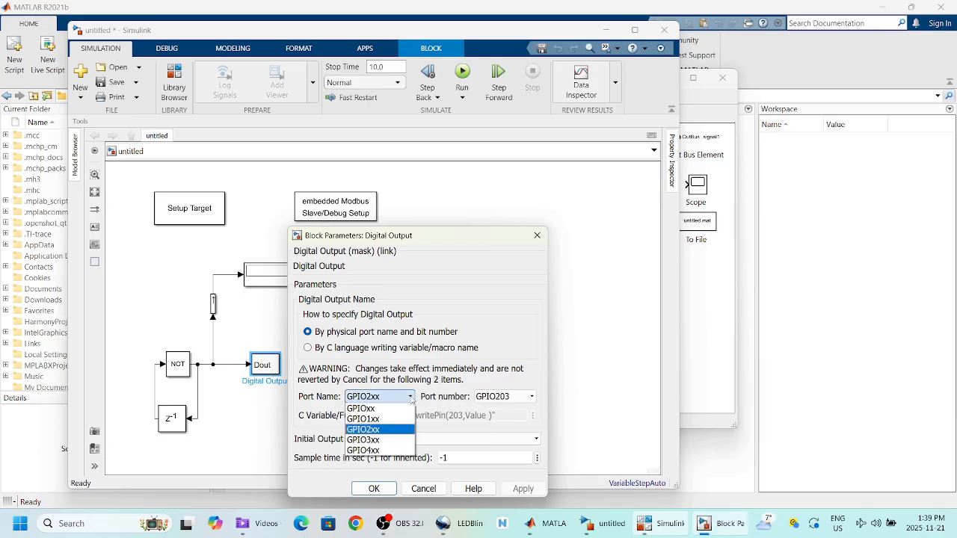
pyautogui.click(394, 409)
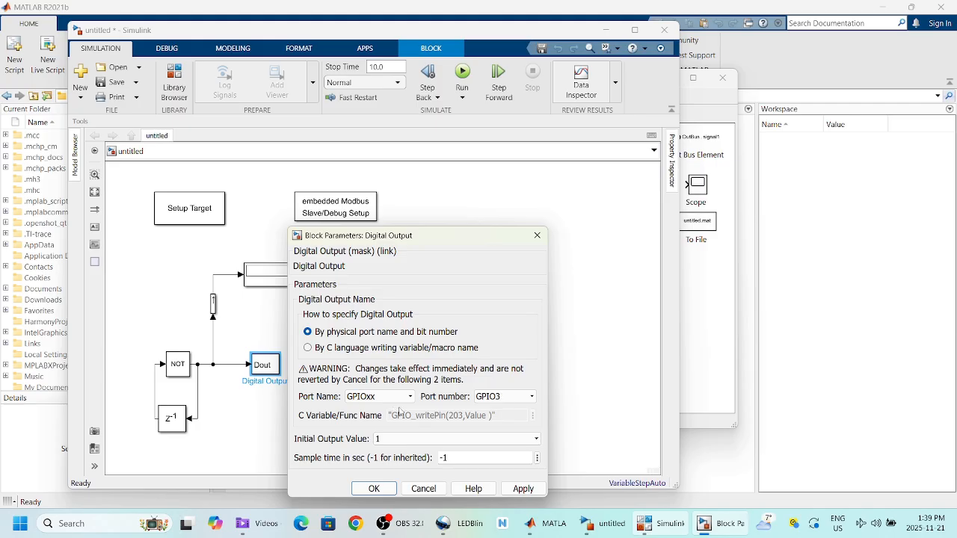
pyautogui.click(533, 400)
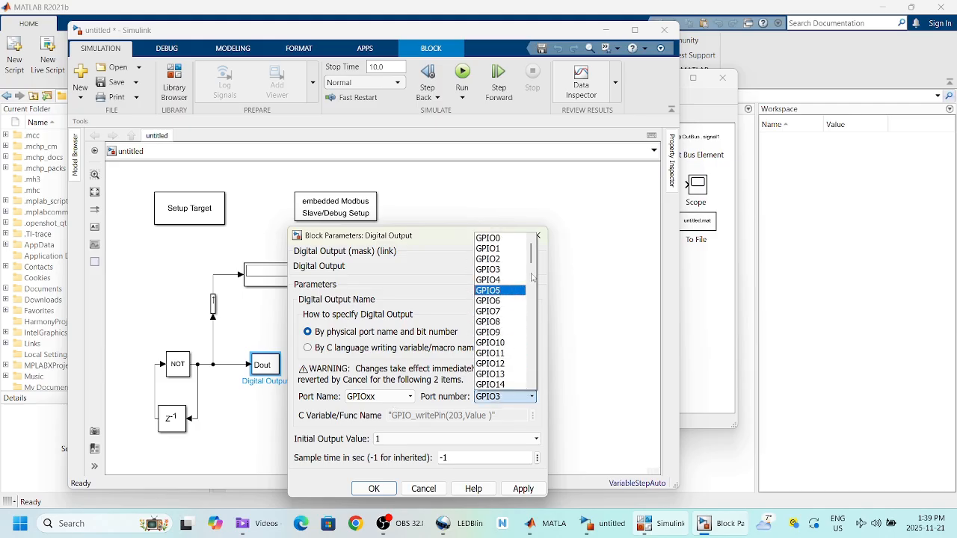
pyautogui.moveTo(532, 254); pyautogui.dragTo(535, 283)
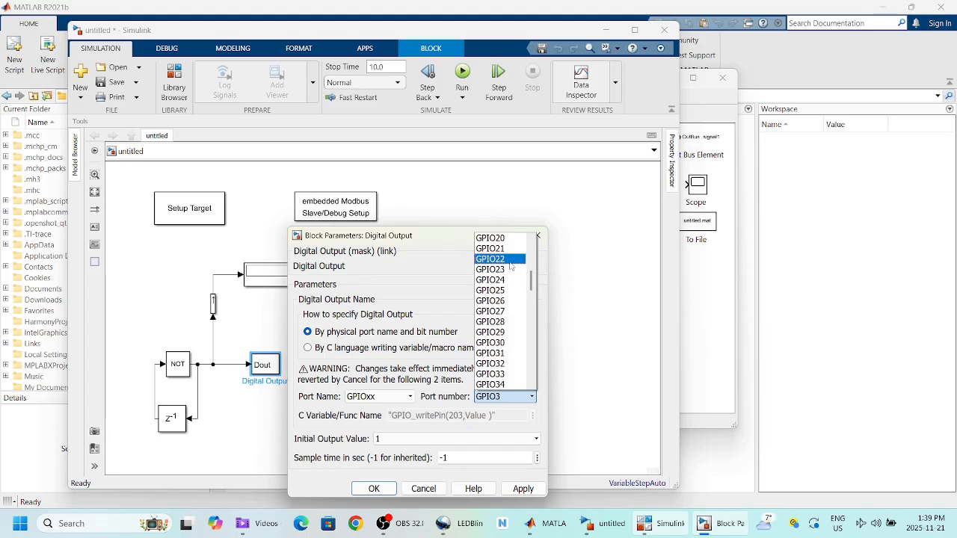
pyautogui.click(511, 259)
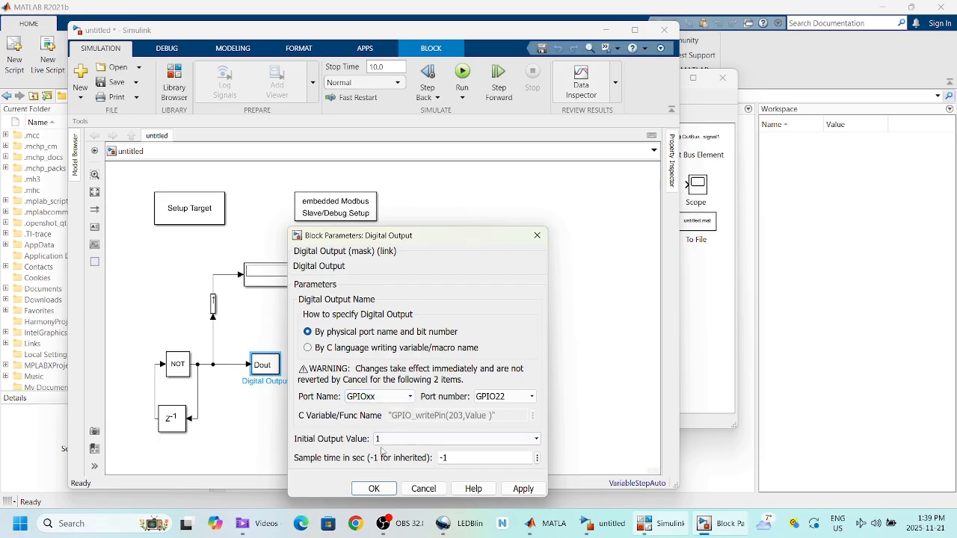
pyautogui.click(537, 441)
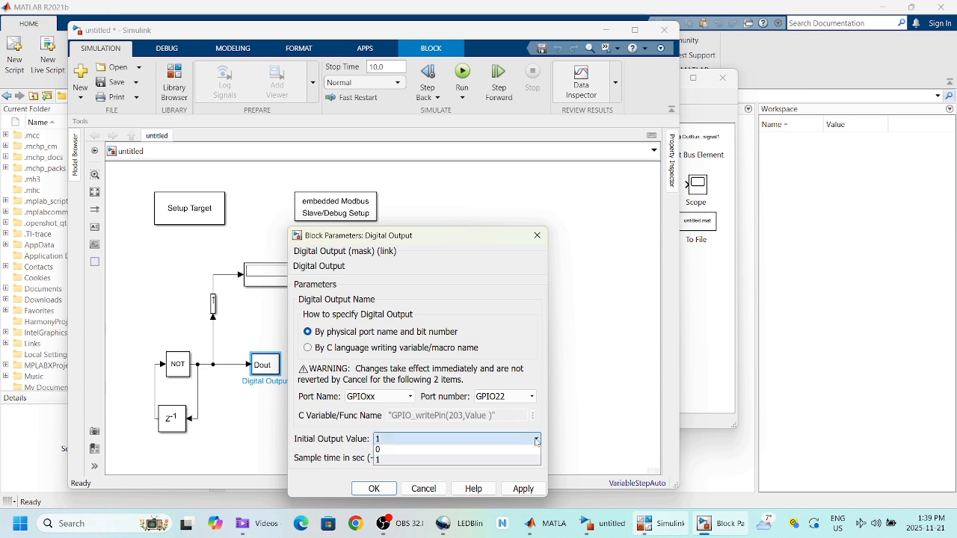
pyautogui.click(494, 451)
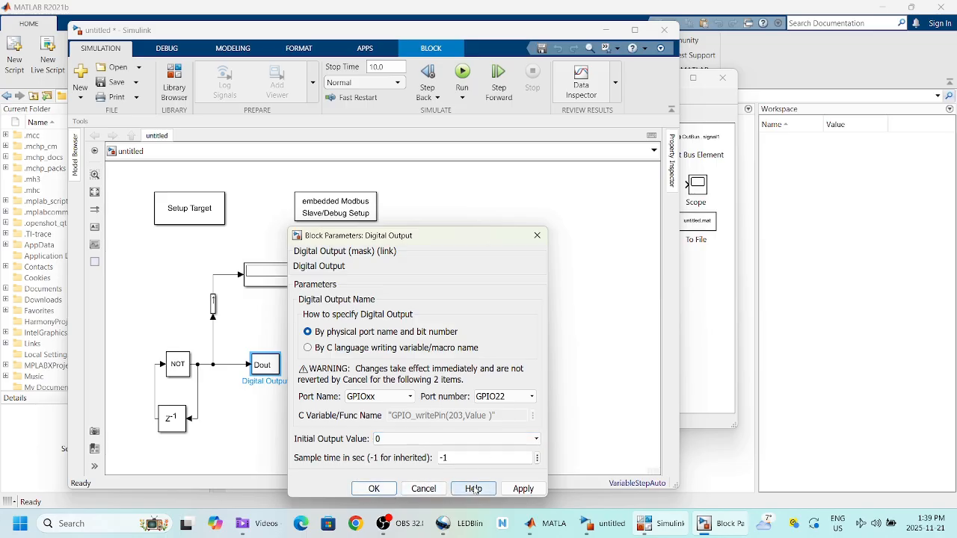
pyautogui.click(515, 488)
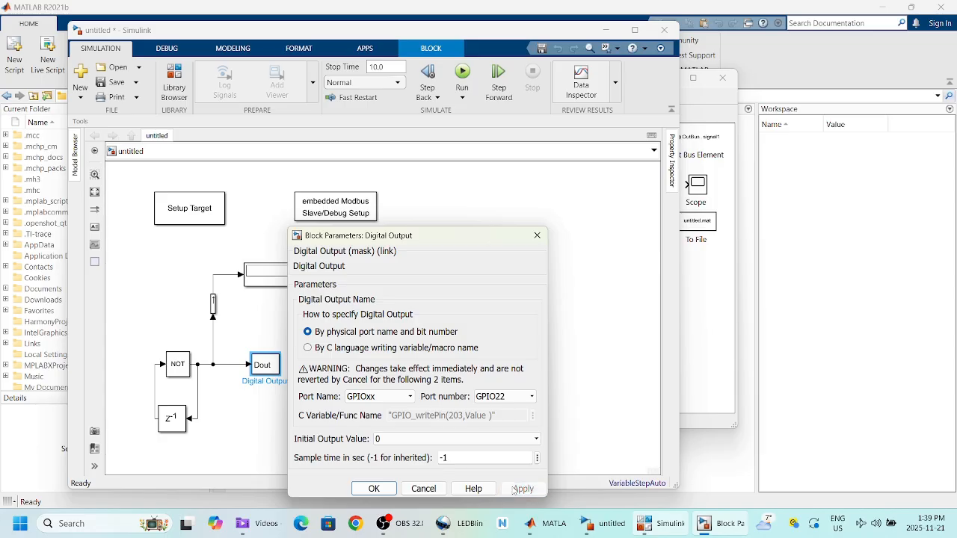
pyautogui.click(374, 490)
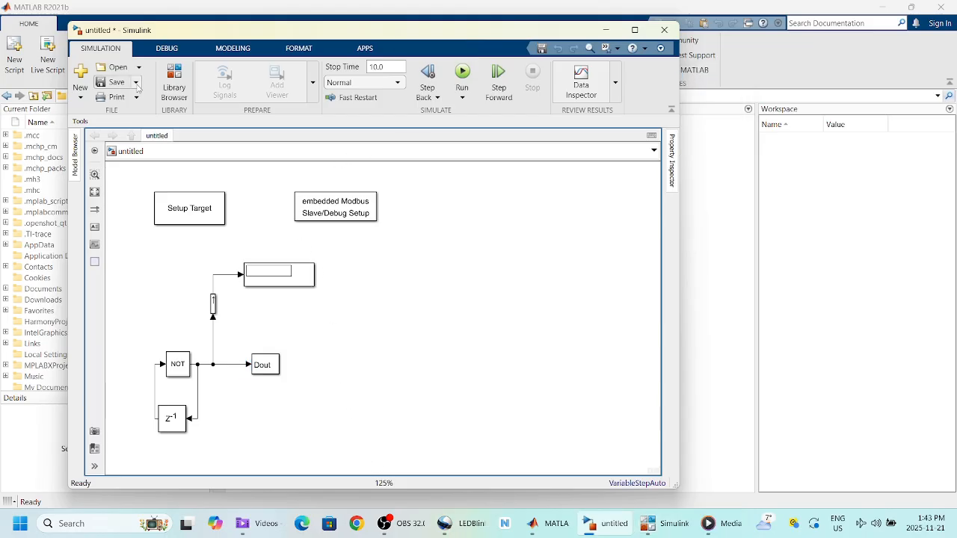
# Step: Save the Simulink model under the file name test_blink_ti
pyautogui.click(116, 82)
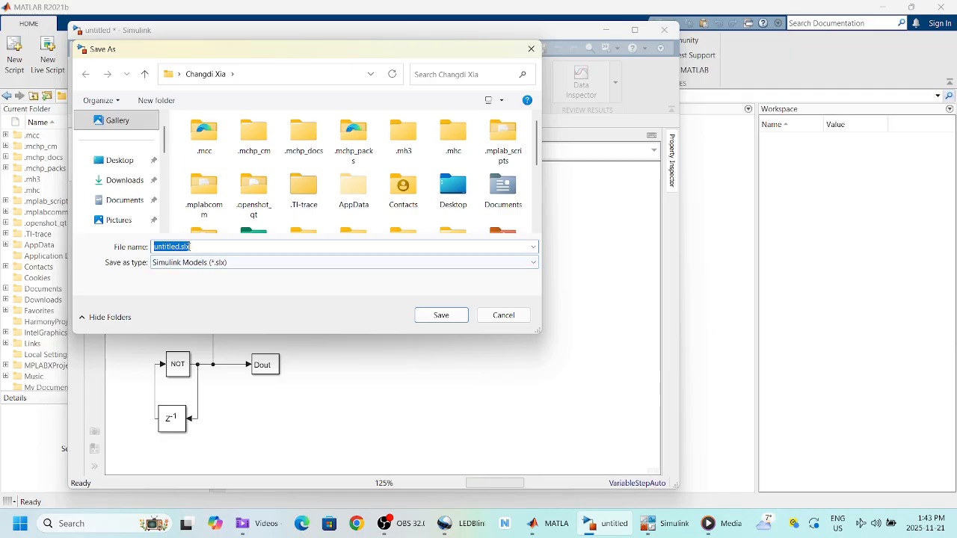
pyautogui.click(179, 247)
pyautogui.doubleClick(174, 247)
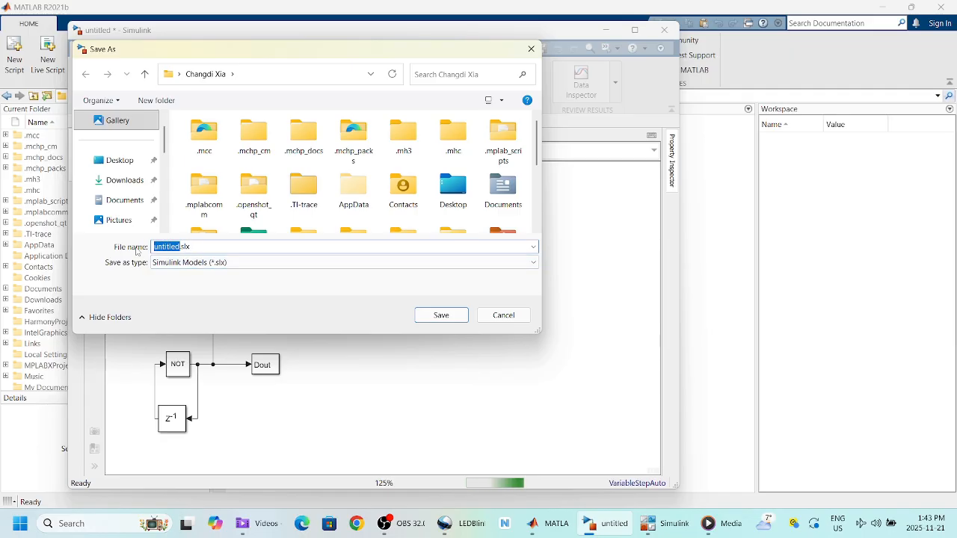
pyautogui.write('te')
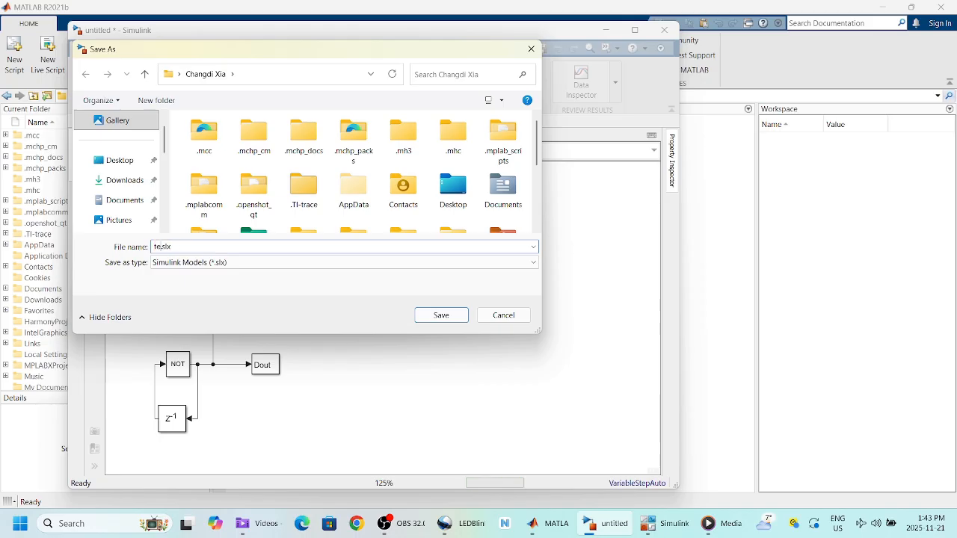
pyautogui.write('st')
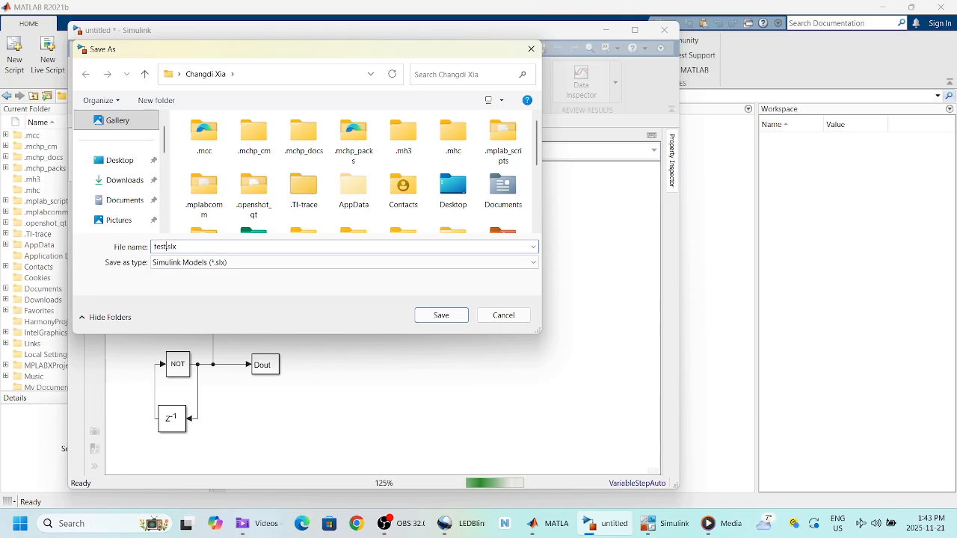
pyautogui.write('_')
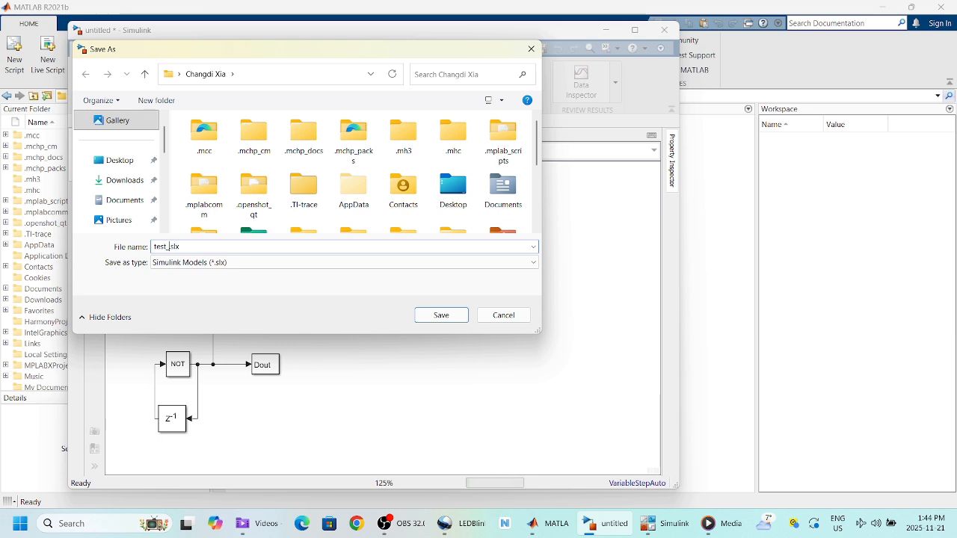
pyautogui.write('blink')
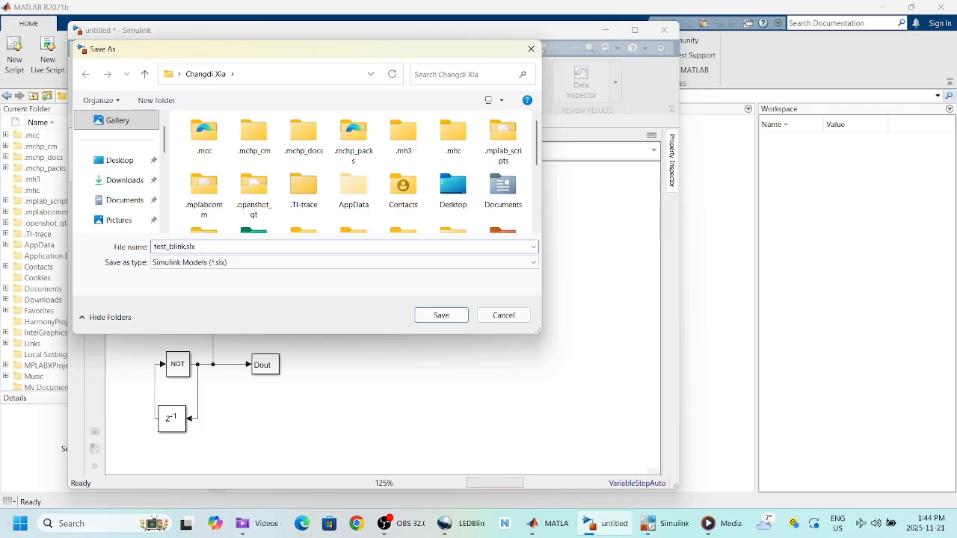
pyautogui.write('_ti')
pyautogui.click(441, 315)
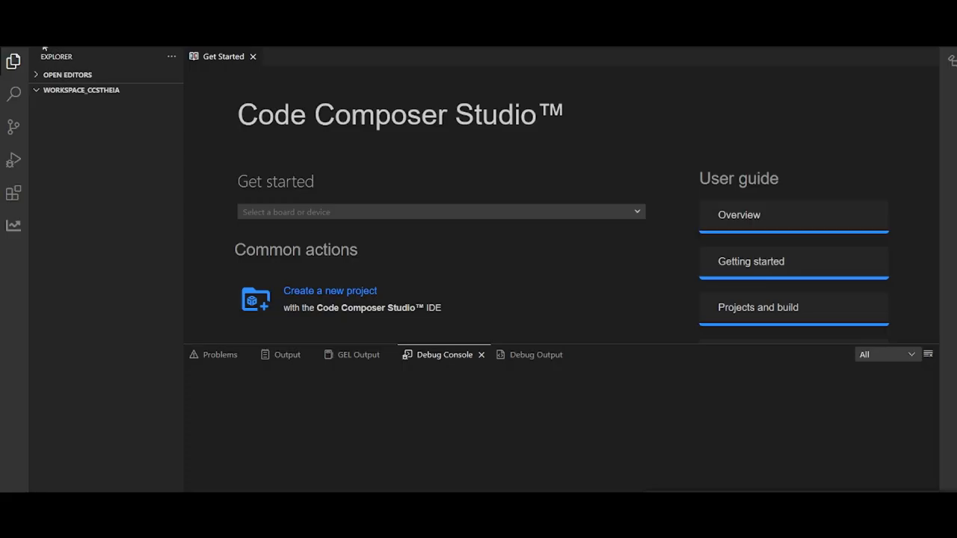
# Step: Open D:\ccs_workspace as the workspace and launch File > Import Projects
pyautogui.click(36, 38)
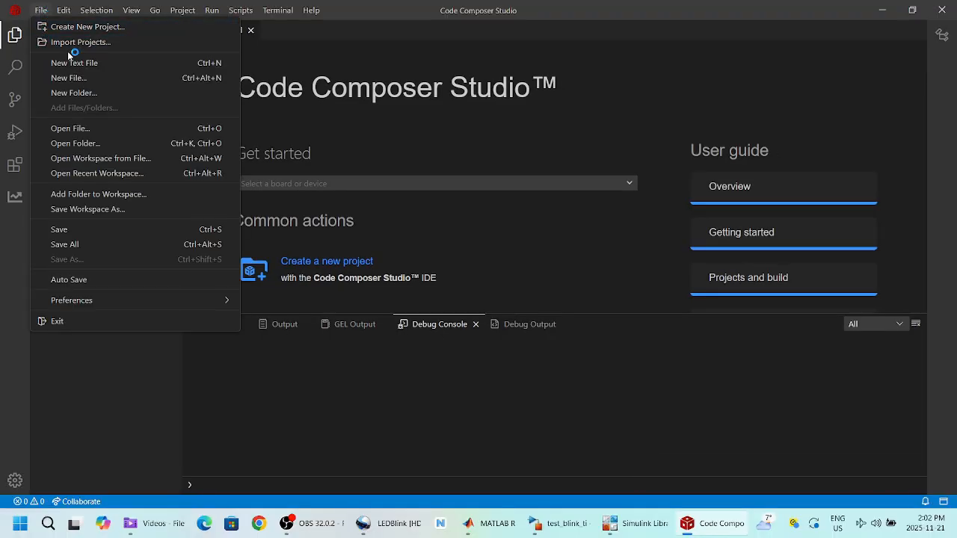
pyautogui.click(78, 143)
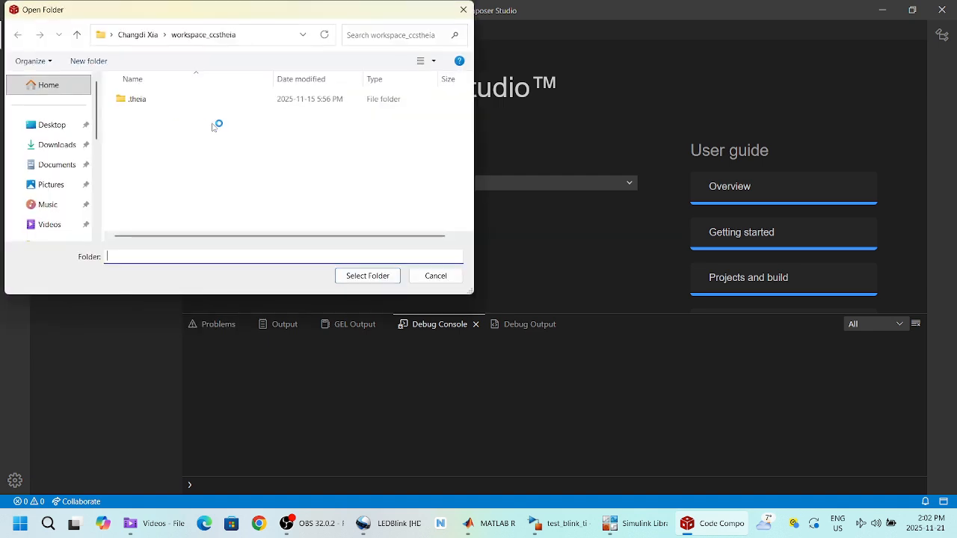
pyautogui.click(140, 36)
pyautogui.scroll(-1, 95, 147)
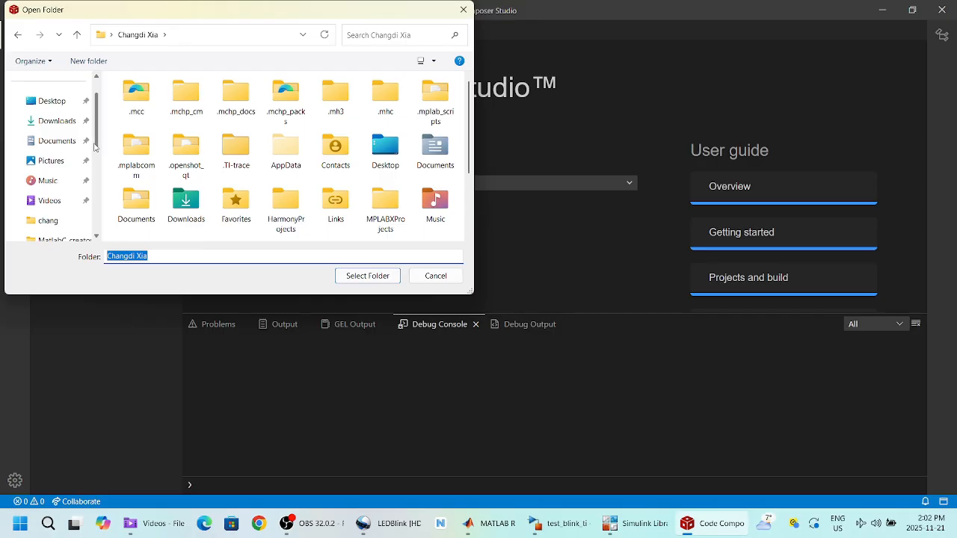
pyautogui.moveTo(95, 147); pyautogui.dragTo(95, 208)
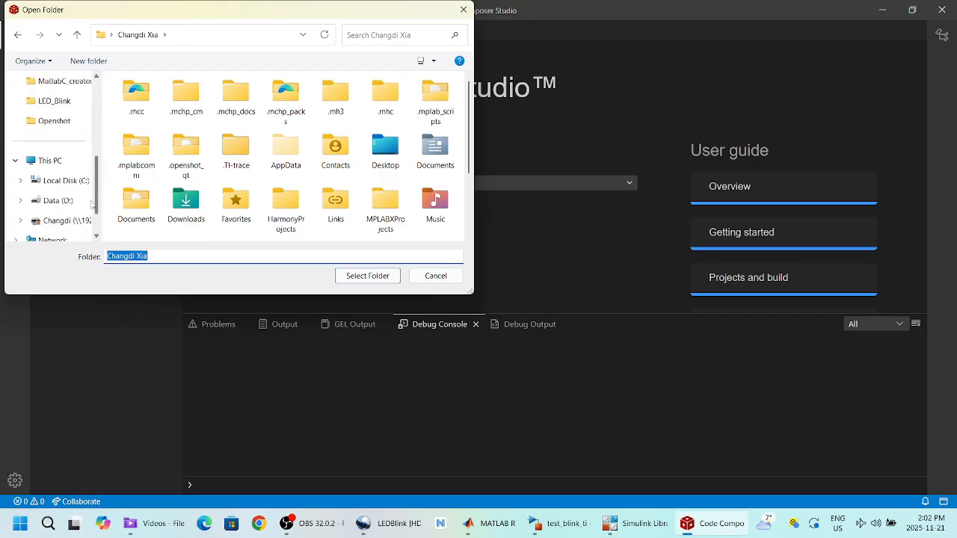
pyautogui.click(71, 200)
pyautogui.doubleClick(164, 119)
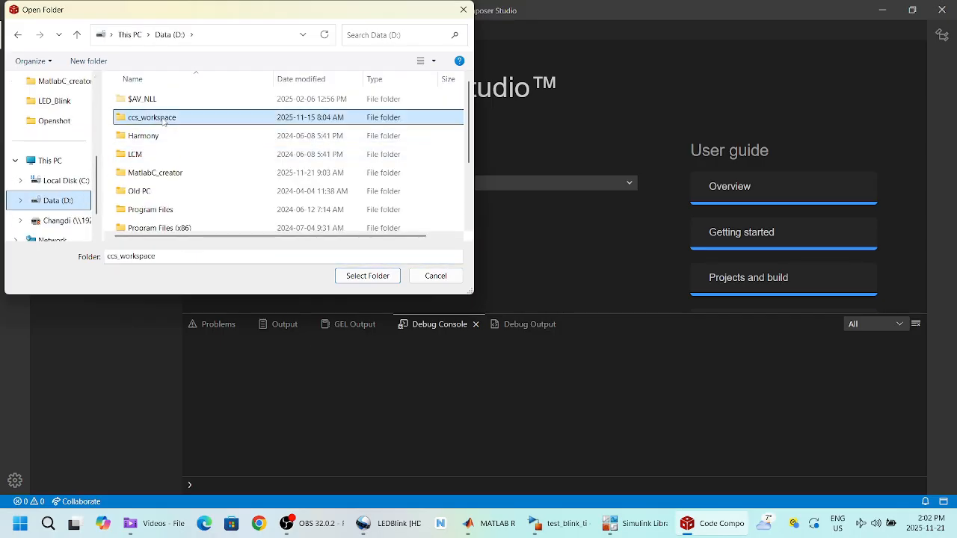
pyautogui.click(363, 276)
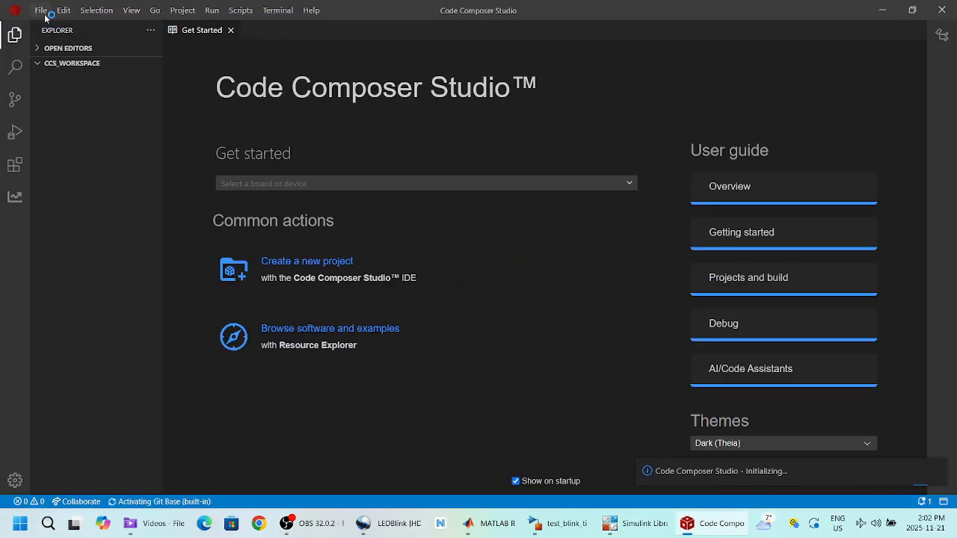
pyautogui.click(43, 11)
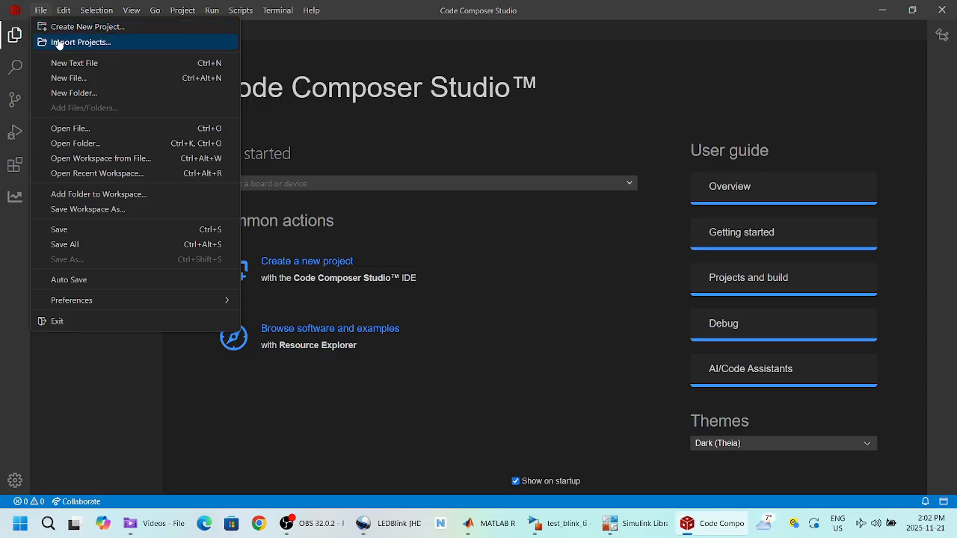
pyautogui.click(59, 43)
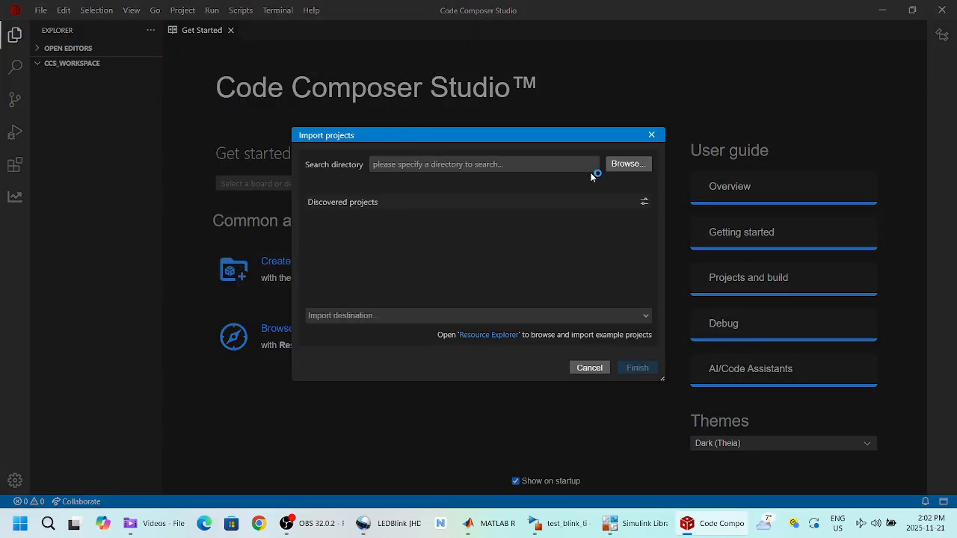
# Step: Browse the project search folder to D:\ti\c2000\C2000Ware_6_00_01_00\driverlib
pyautogui.click(627, 165)
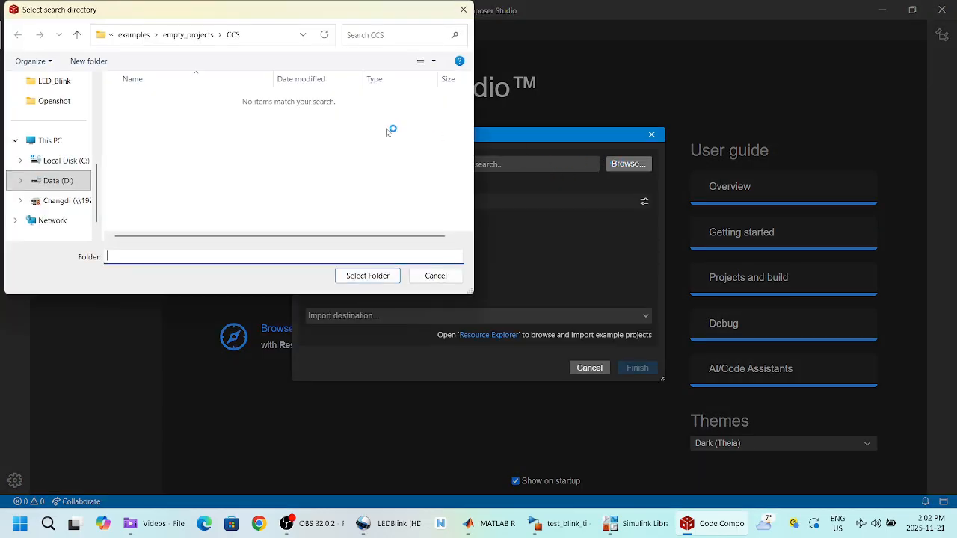
pyautogui.click(56, 184)
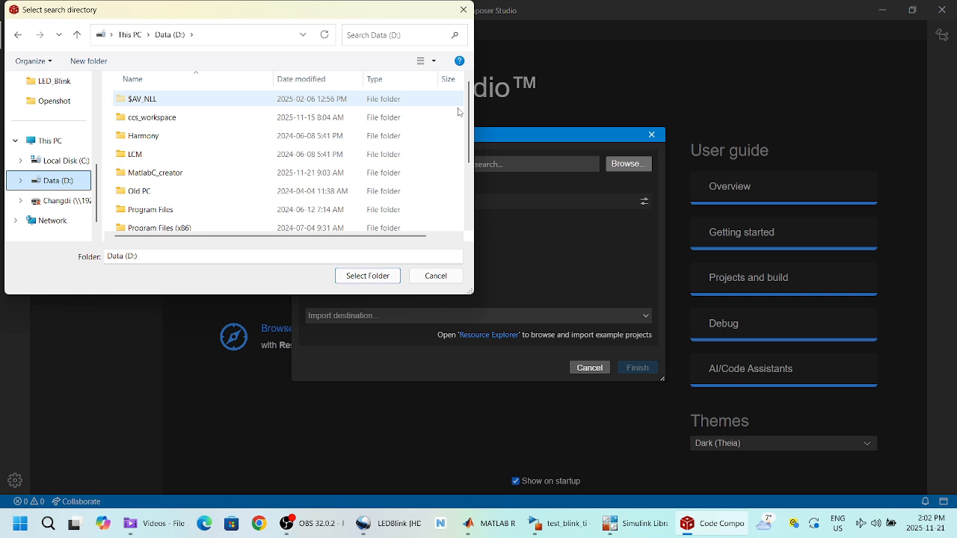
pyautogui.scroll(-2, 461, 211)
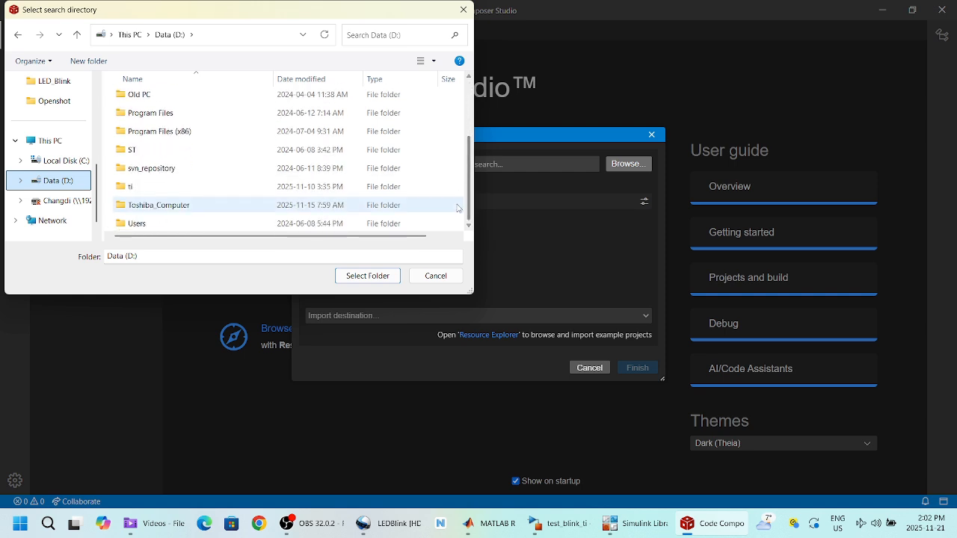
pyautogui.doubleClick(153, 188)
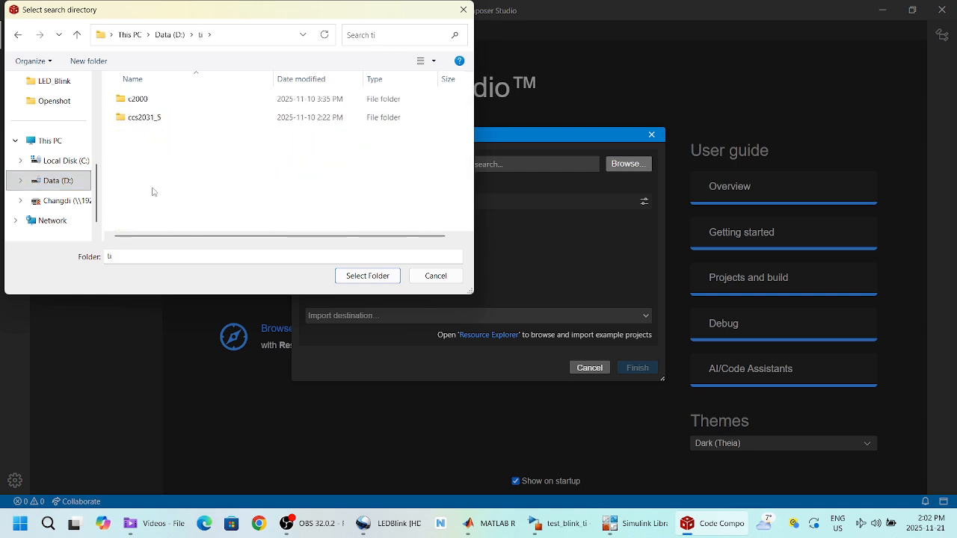
pyautogui.doubleClick(139, 99)
pyautogui.doubleClick(142, 101)
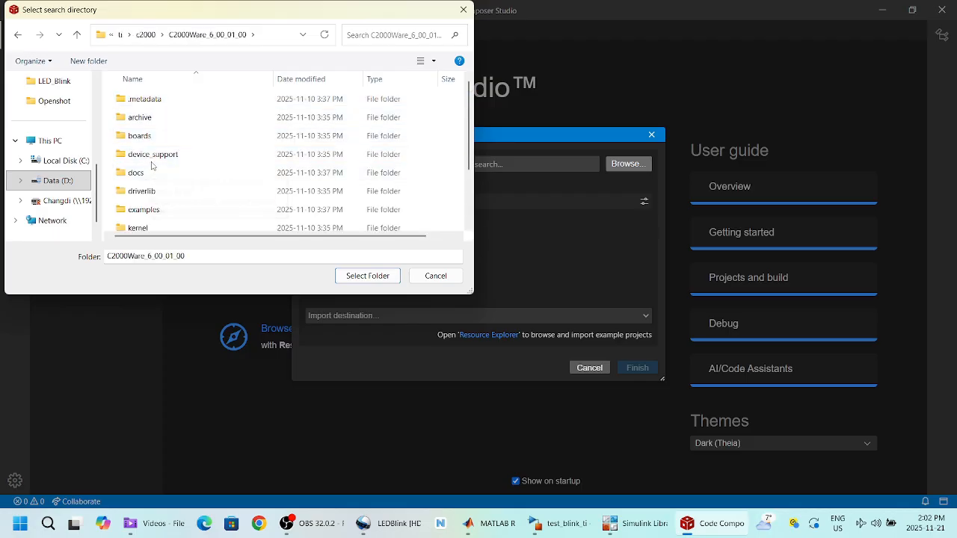
pyautogui.doubleClick(142, 192)
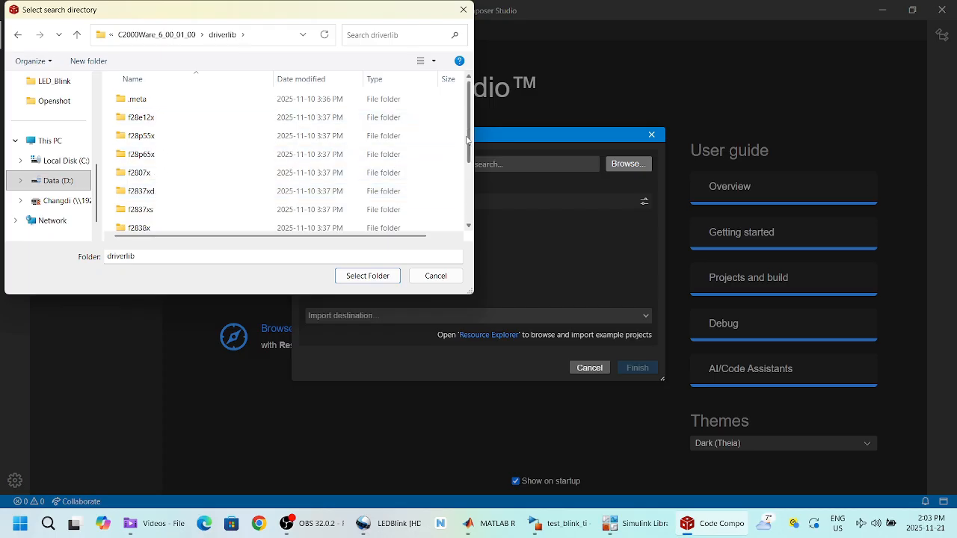
# Step: Pick f280013x\examples\empty_projects\CCS as the search folder and import empty_driverlib_project
pyautogui.moveTo(470, 140); pyautogui.dragTo(471, 190)
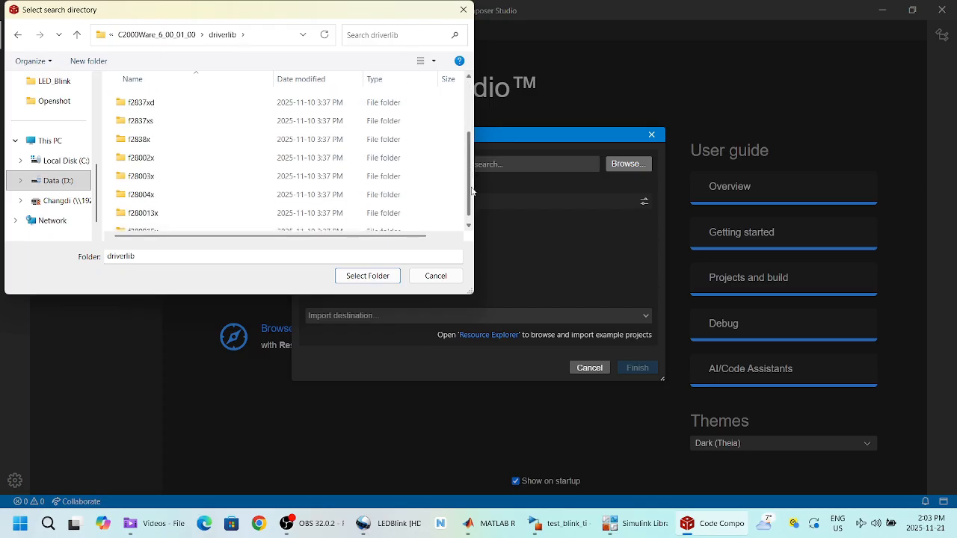
pyautogui.click(160, 209)
pyautogui.doubleClick(164, 208)
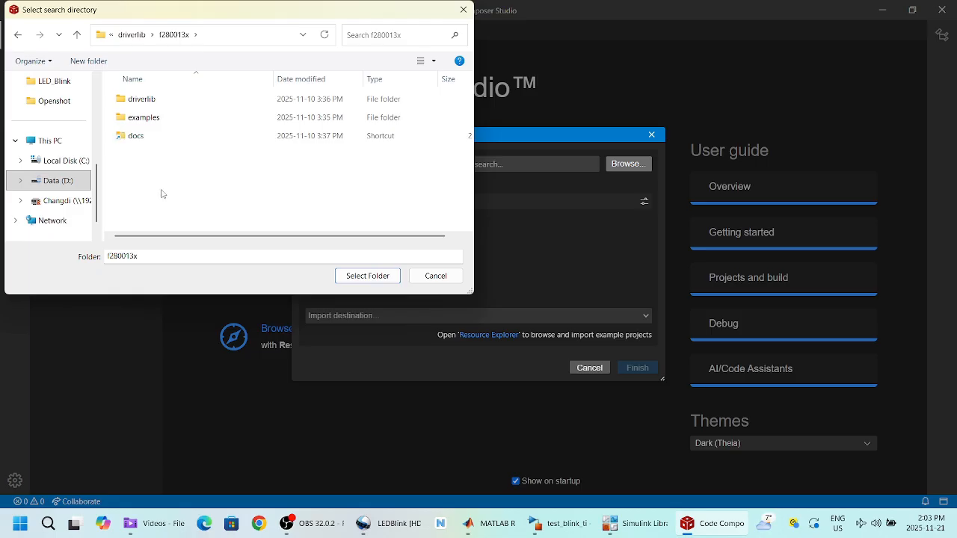
pyautogui.click(151, 118)
pyautogui.doubleClick(151, 117)
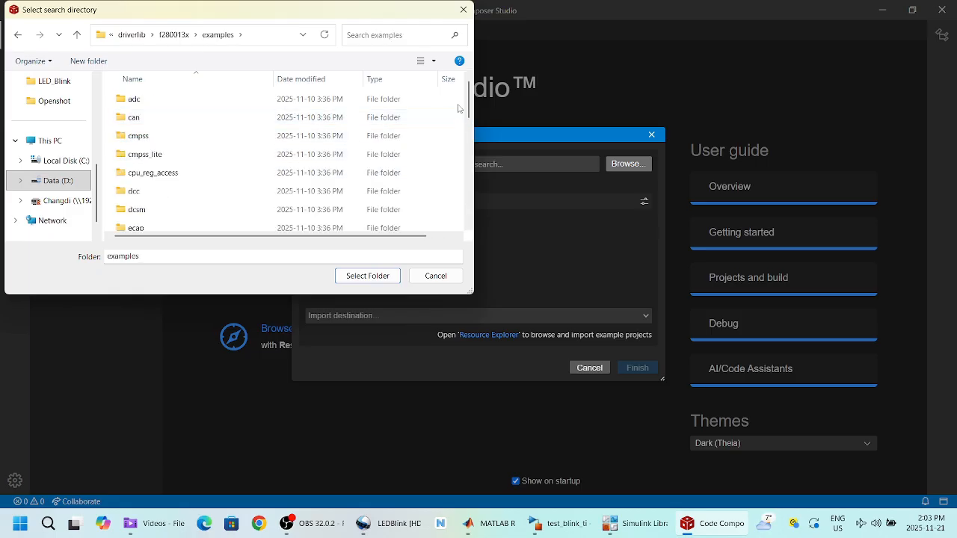
pyautogui.moveTo(470, 105); pyautogui.dragTo(465, 139)
pyautogui.click(187, 106)
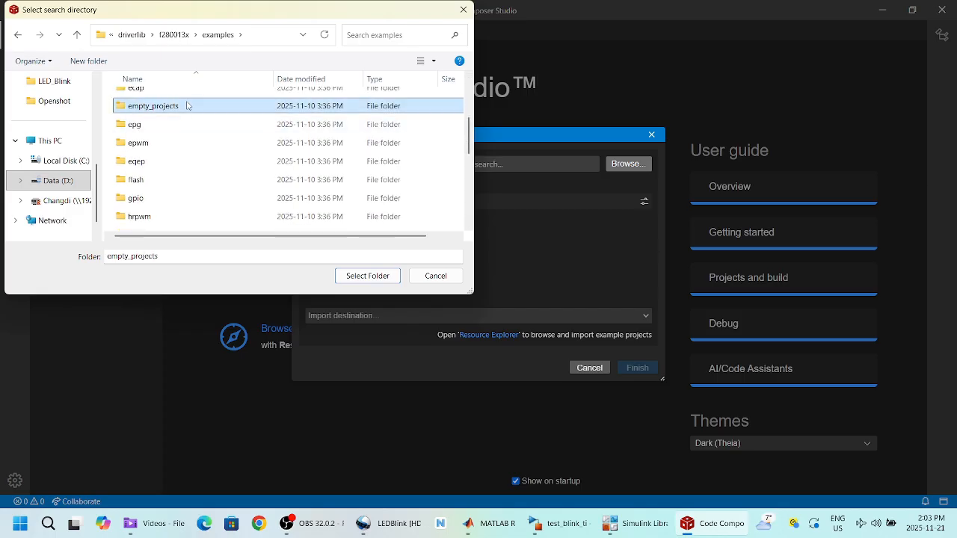
pyautogui.doubleClick(187, 106)
pyautogui.click(184, 105)
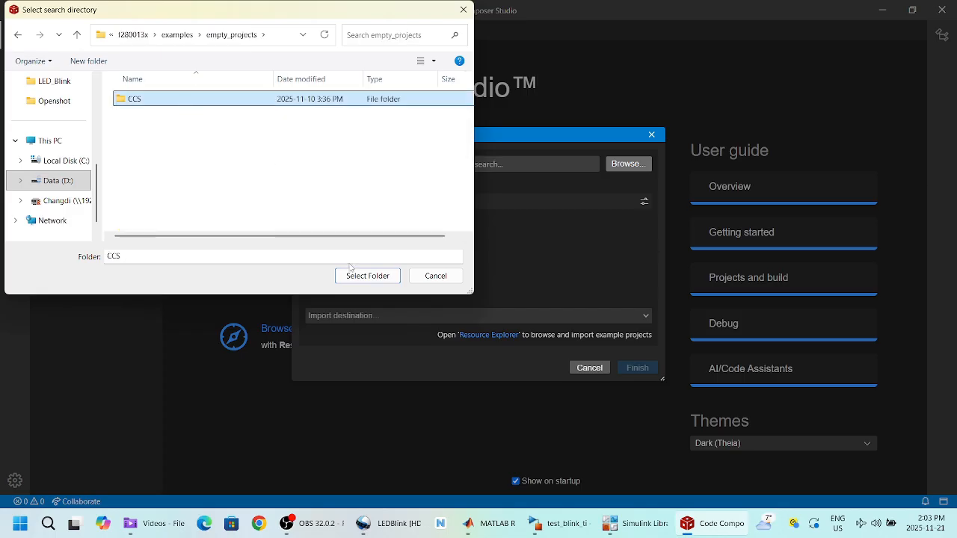
pyautogui.click(352, 272)
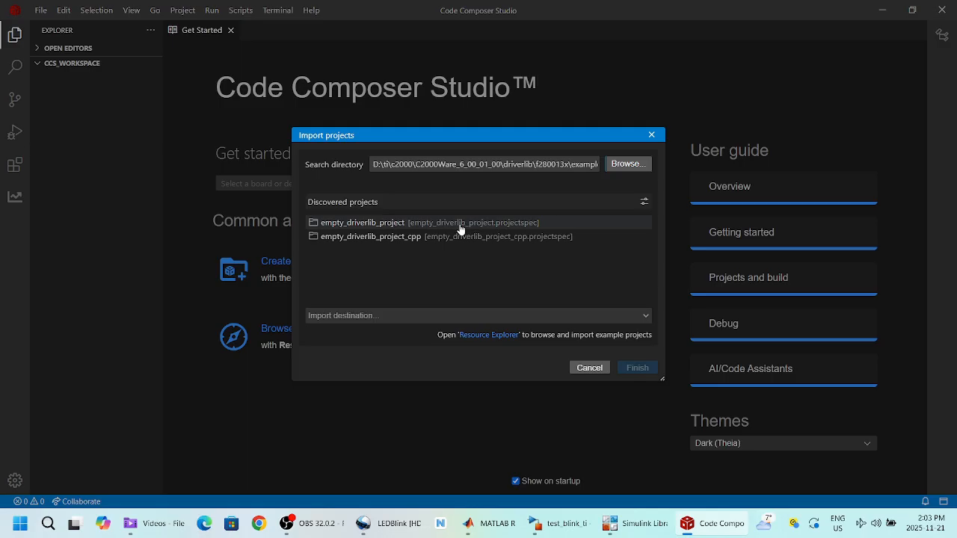
pyautogui.click(314, 226)
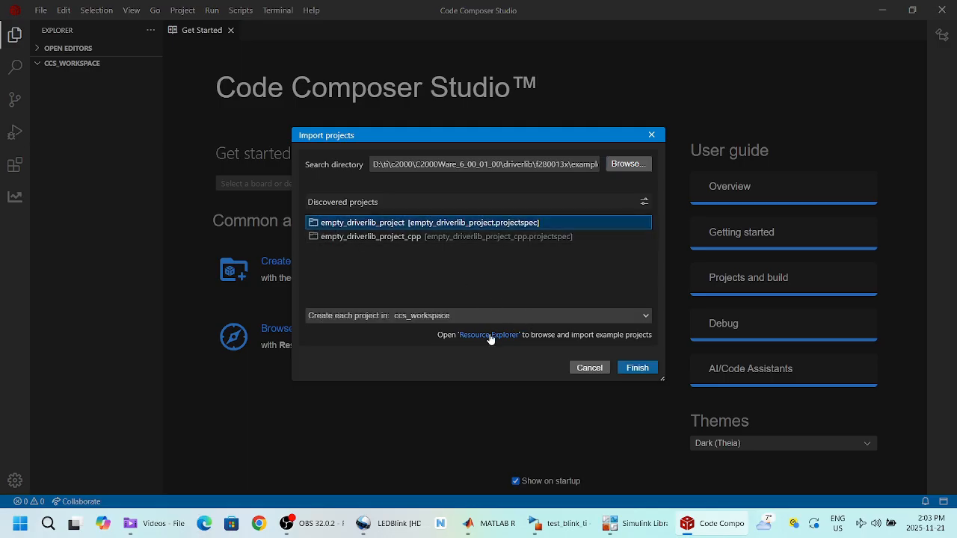
pyautogui.click(634, 372)
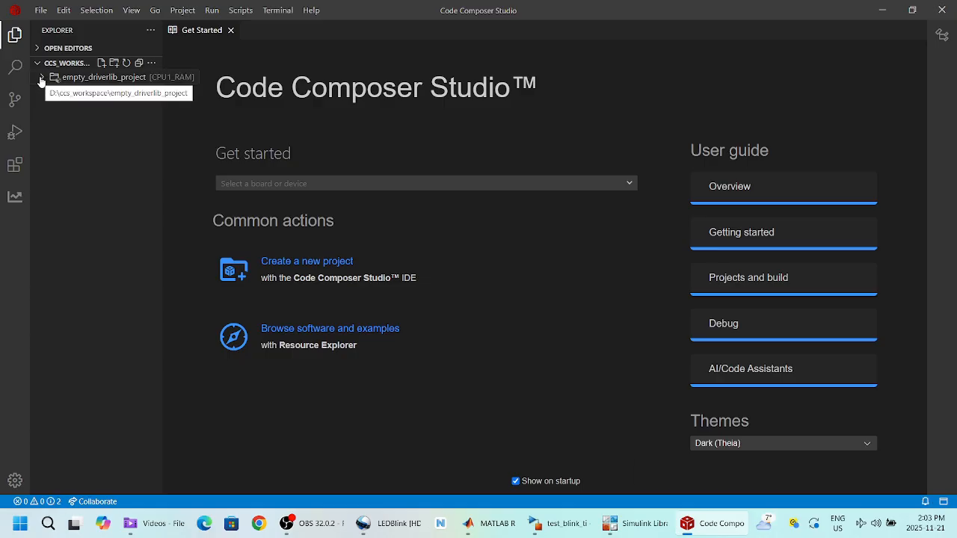
# Step: Expand empty_driverlib_project and open its c2000.syscfg file in SysConfig
pyautogui.click(41, 77)
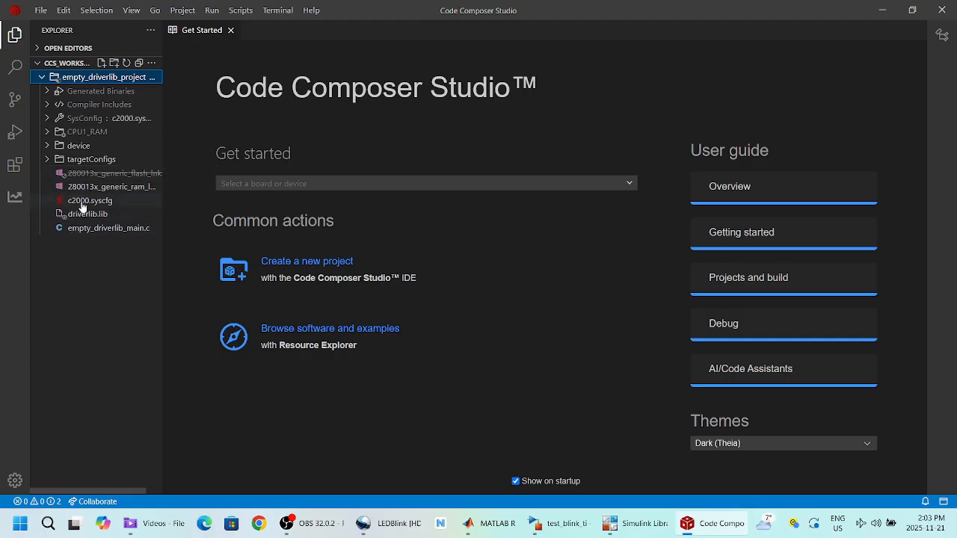
pyautogui.click(83, 207)
pyautogui.doubleClick(83, 207)
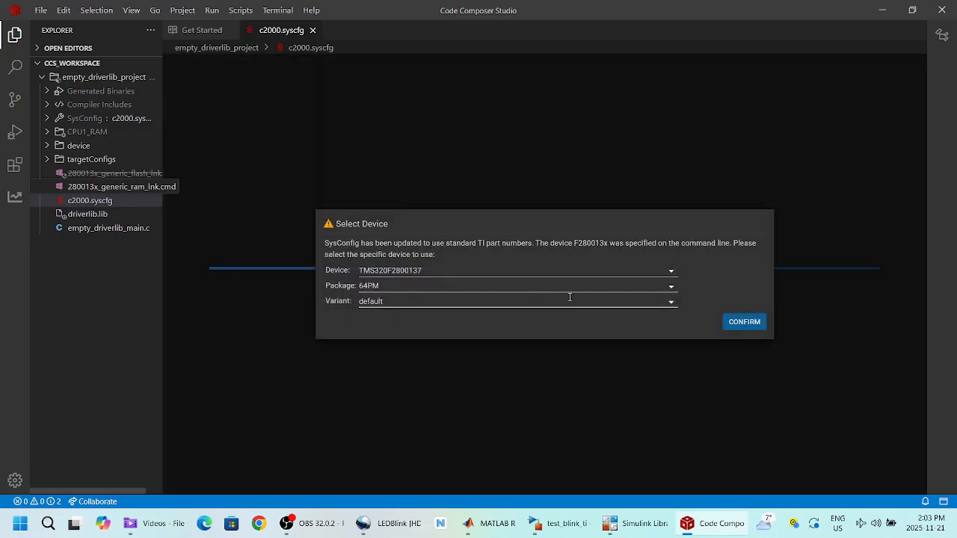
# Step: Keep device TMS320F2800137 with the 64PM package and confirm the selection
pyautogui.click(670, 288)
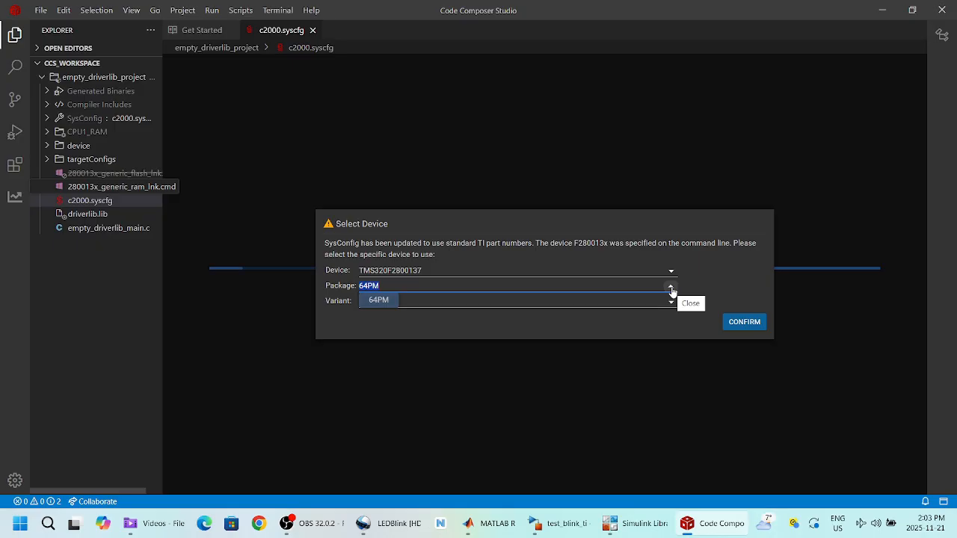
pyautogui.click(672, 292)
pyautogui.click(734, 325)
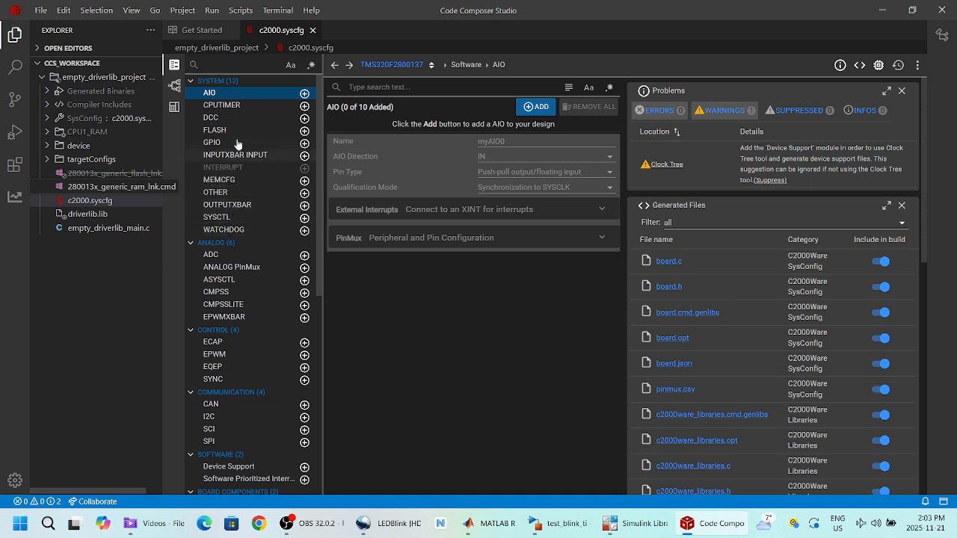
# Step: Add a CPU timer instance with free-run emulation mode, prescaler 1 and period 100
pyautogui.click(238, 105)
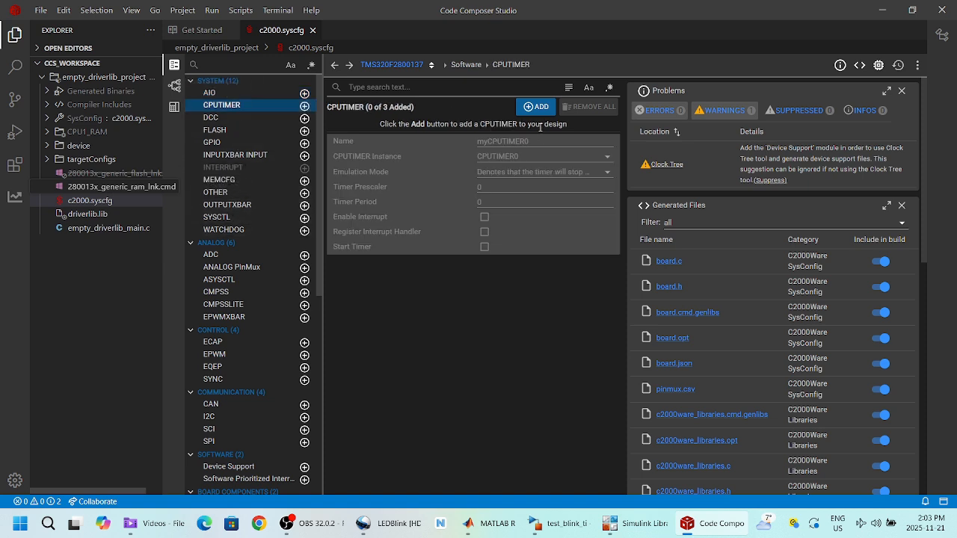
pyautogui.click(539, 107)
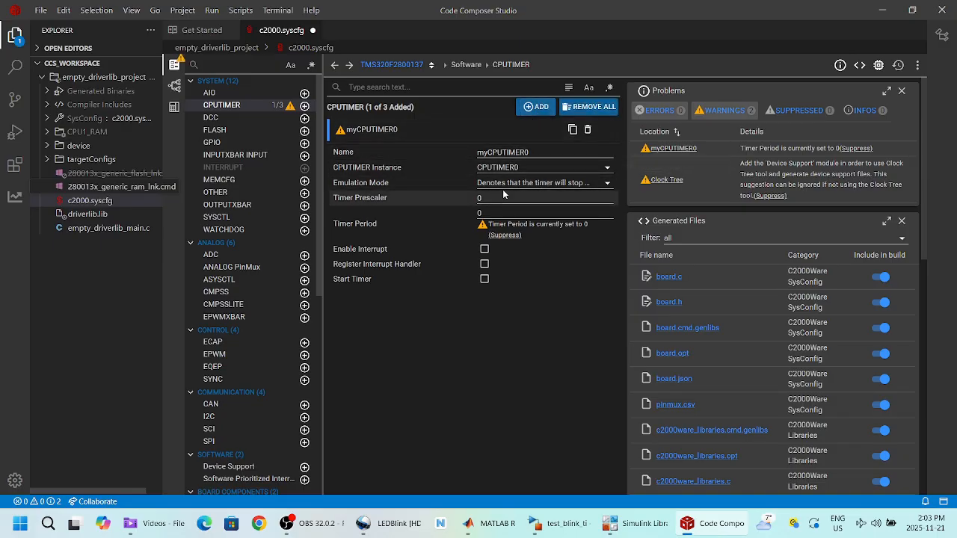
pyautogui.click(608, 186)
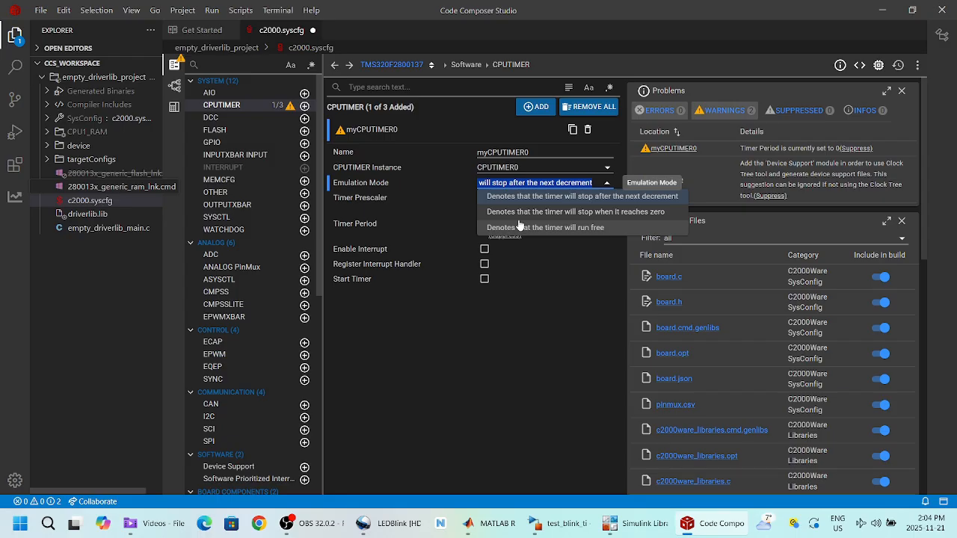
pyautogui.click(521, 228)
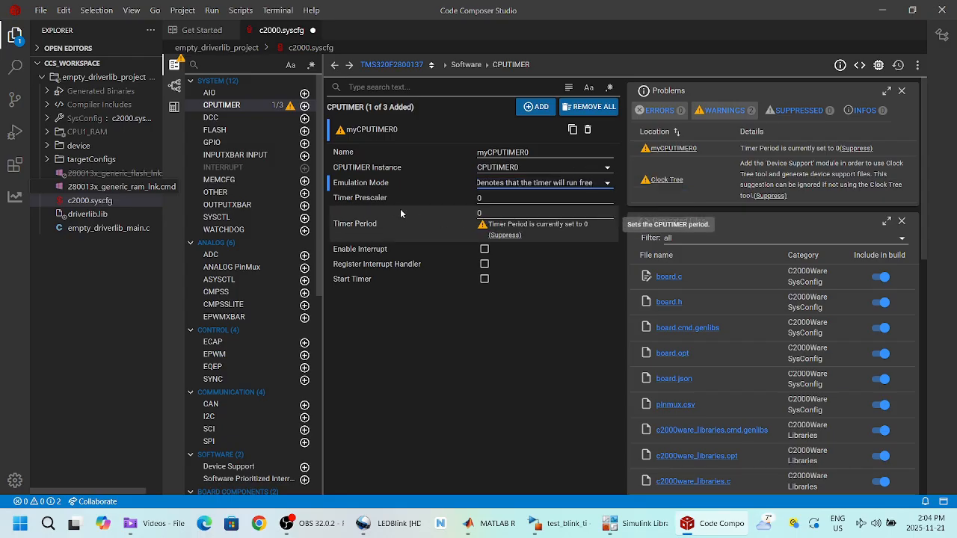
pyautogui.click(482, 200)
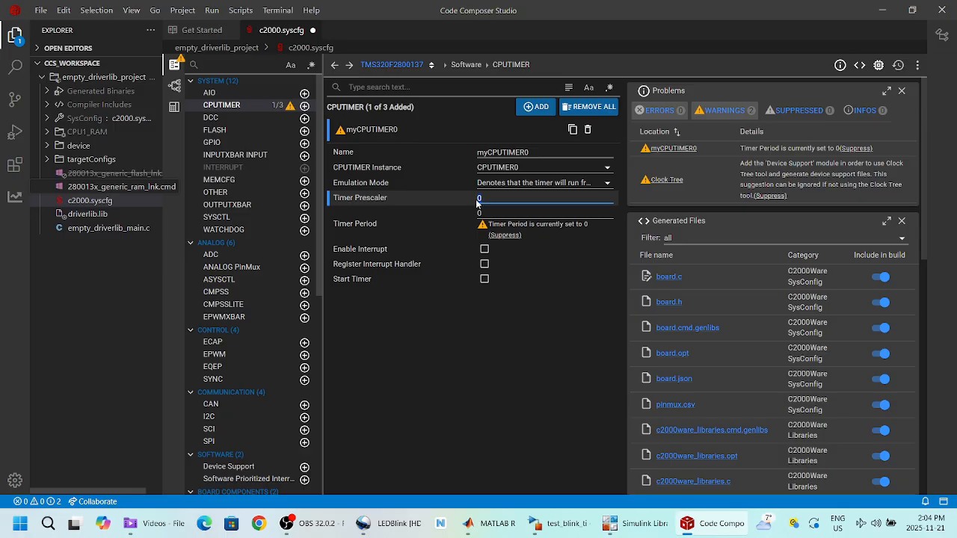
pyautogui.write('1')
pyautogui.click(473, 211)
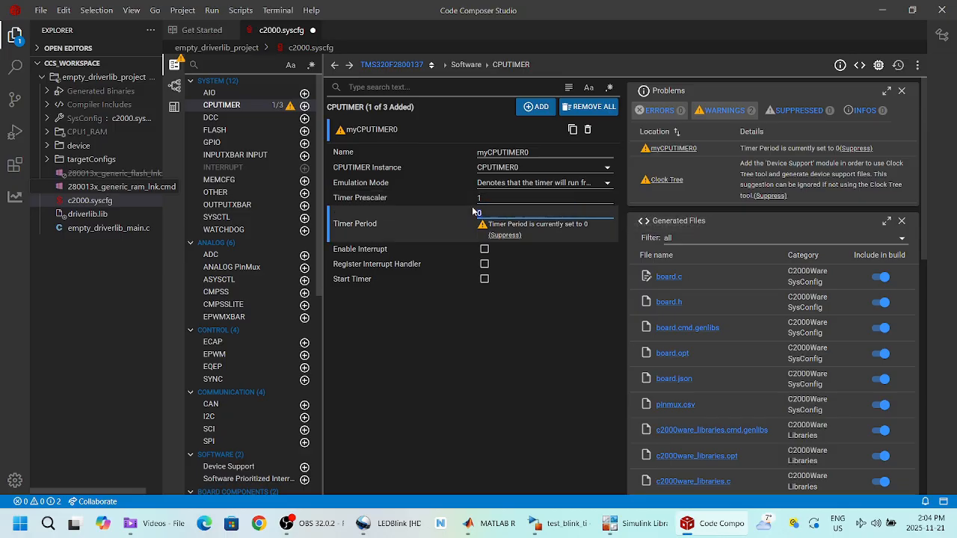
pyautogui.write('100')
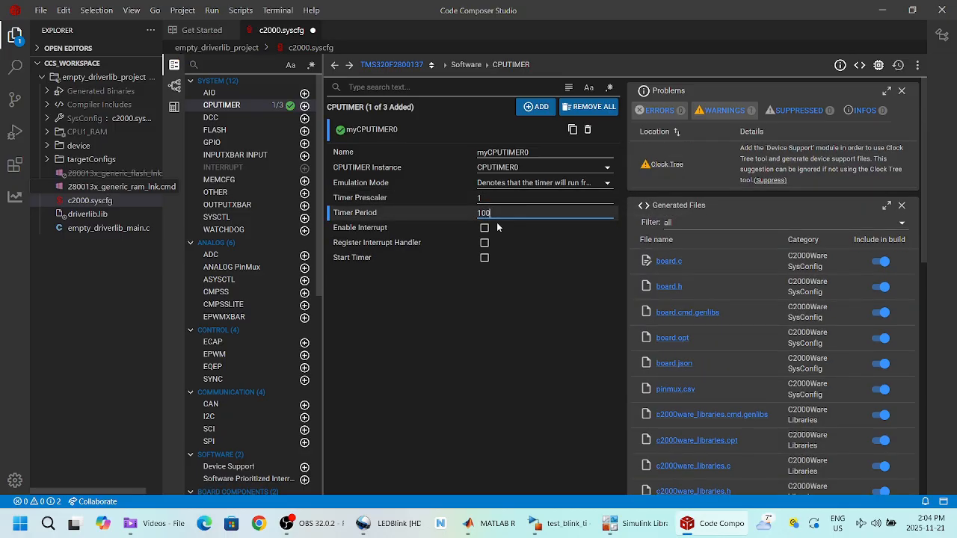
# Step: Enable the timer interrupt with a handler, enable it in the PIE, and tick Start Timer
pyautogui.click(484, 230)
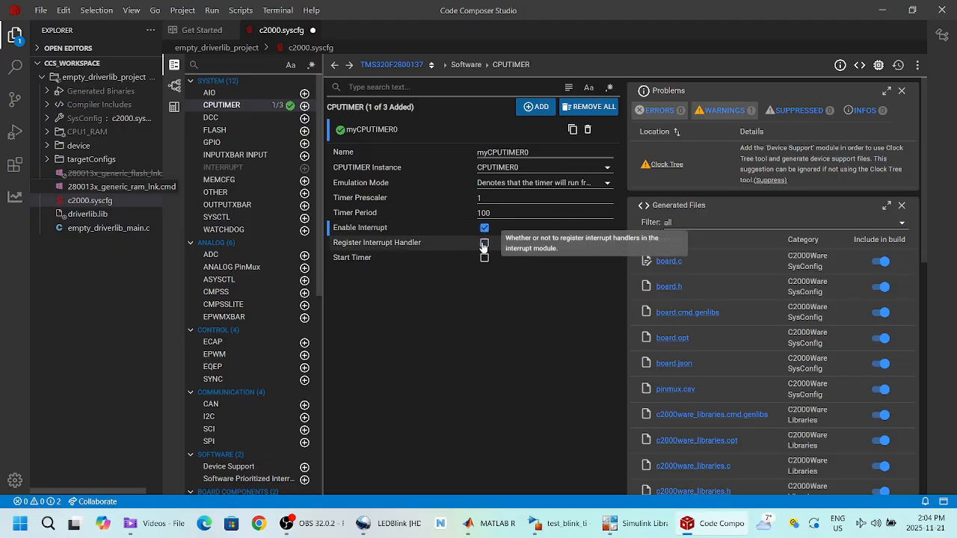
pyautogui.click(484, 244)
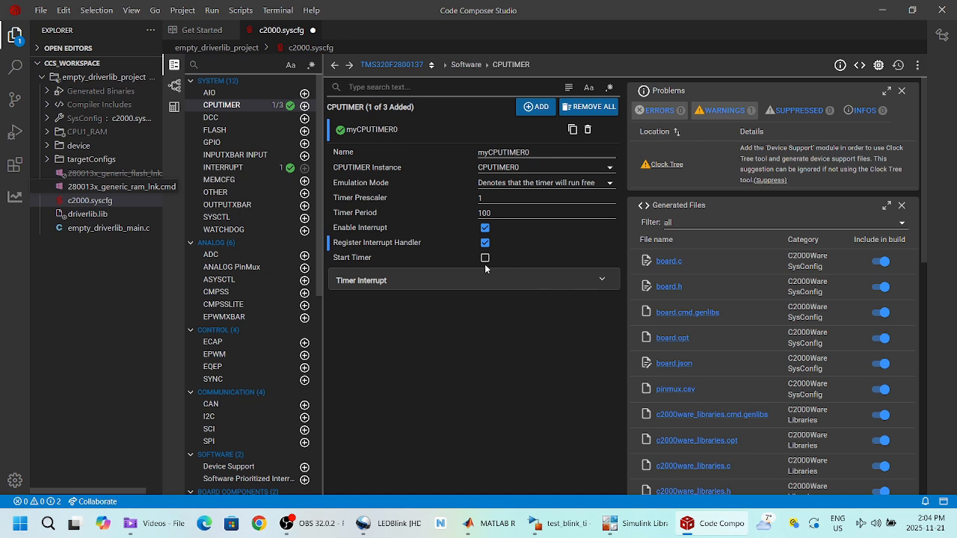
pyautogui.click(595, 282)
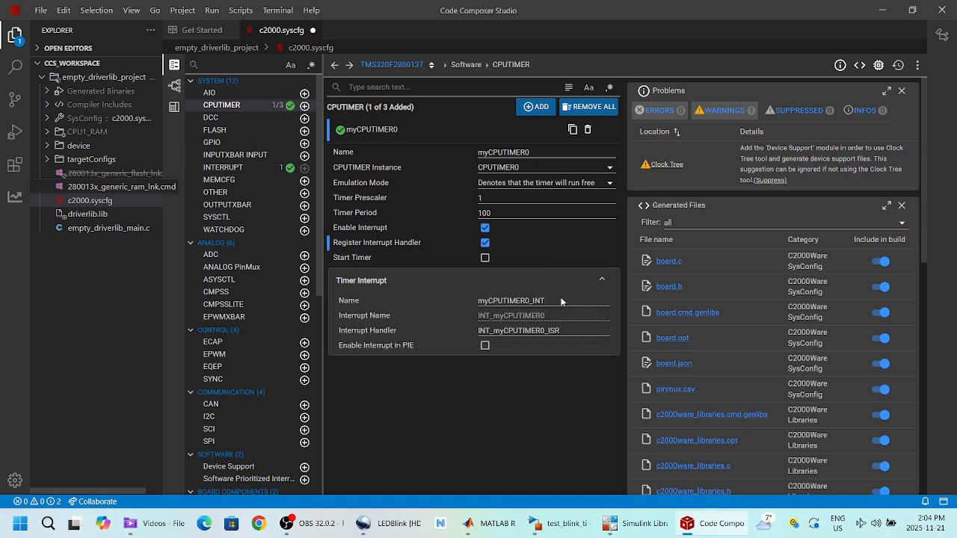
pyautogui.click(485, 346)
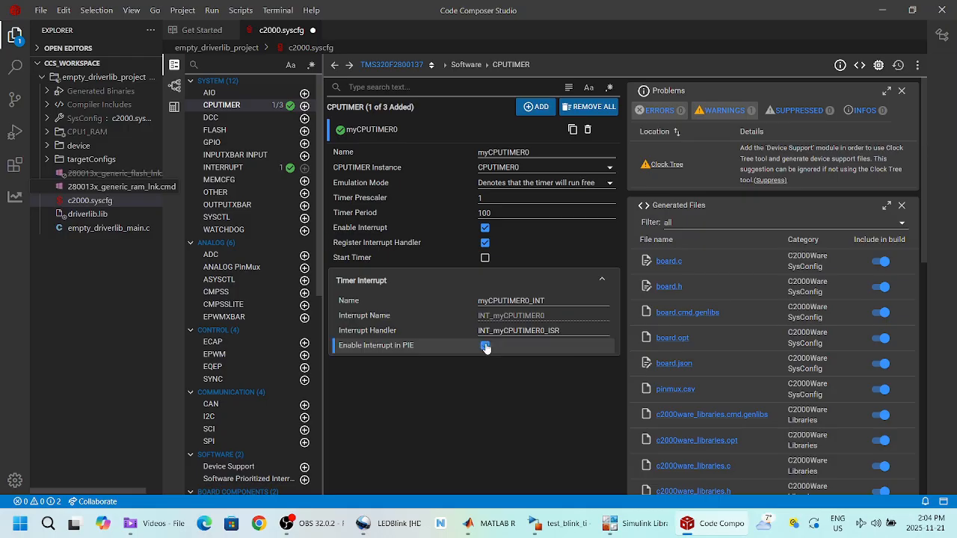
pyautogui.click(484, 259)
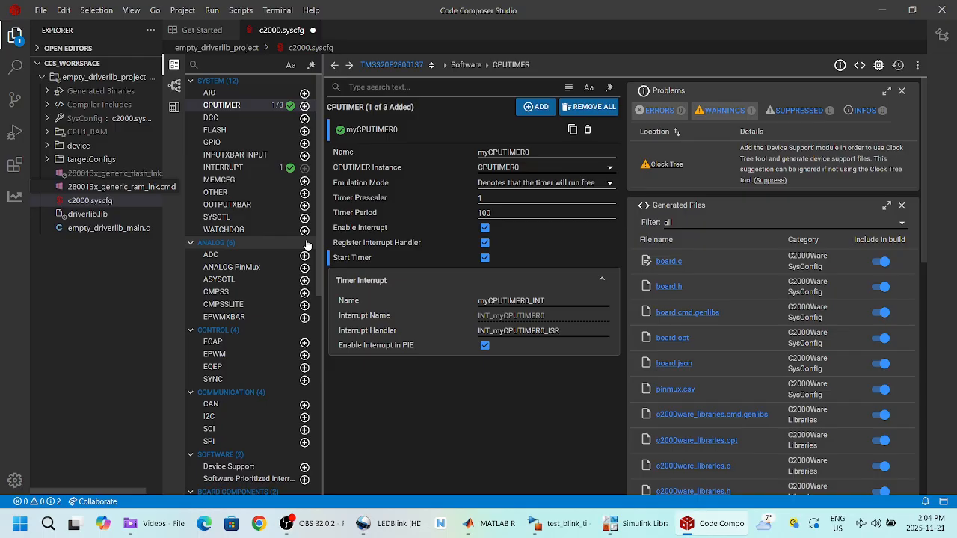
# Step: Add GPIO instance myGPIO0 and set its direction to output
pyautogui.click(213, 142)
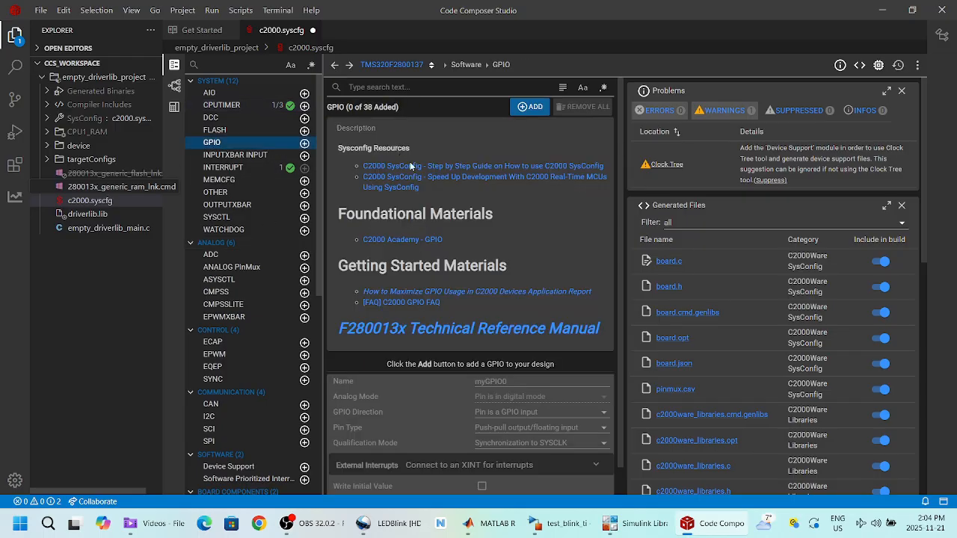
pyautogui.click(528, 108)
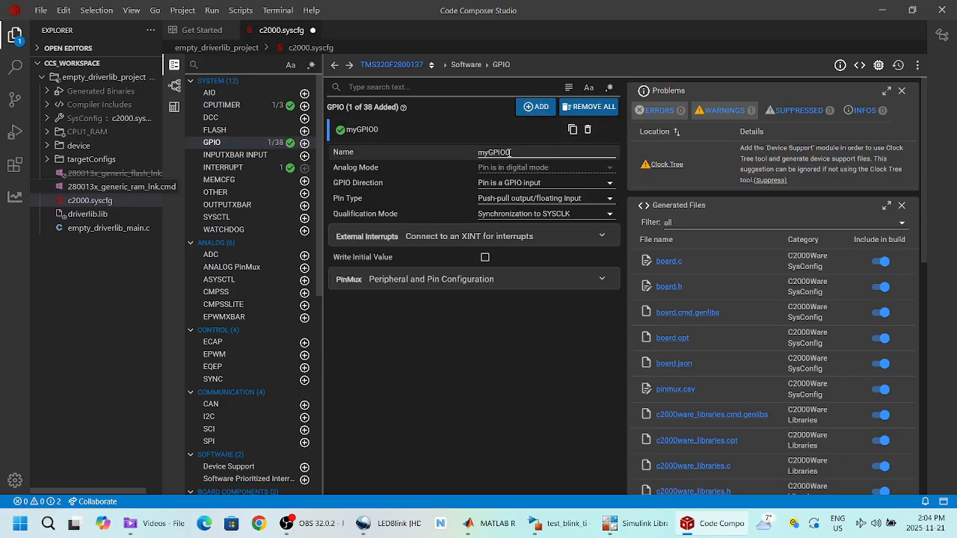
pyautogui.click(509, 152)
pyautogui.click(608, 186)
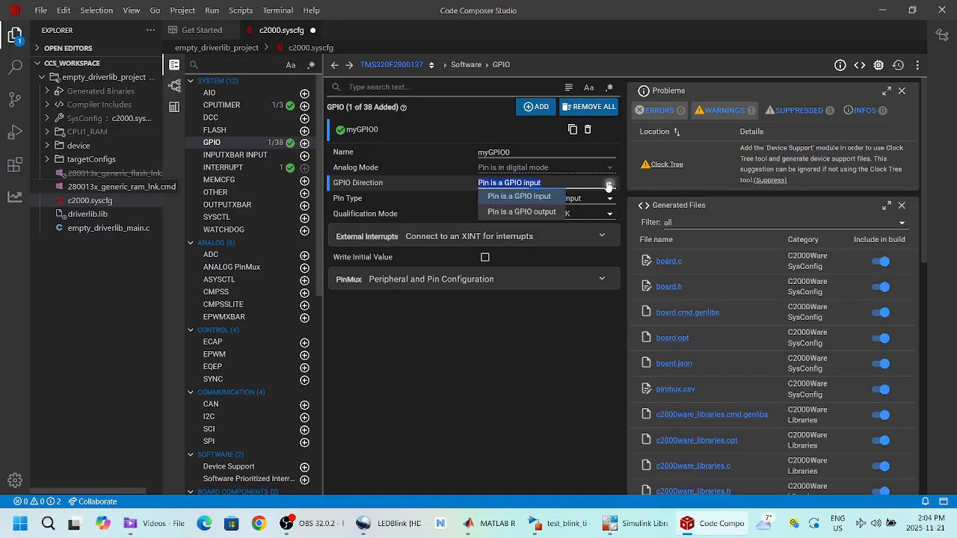
pyautogui.click(535, 213)
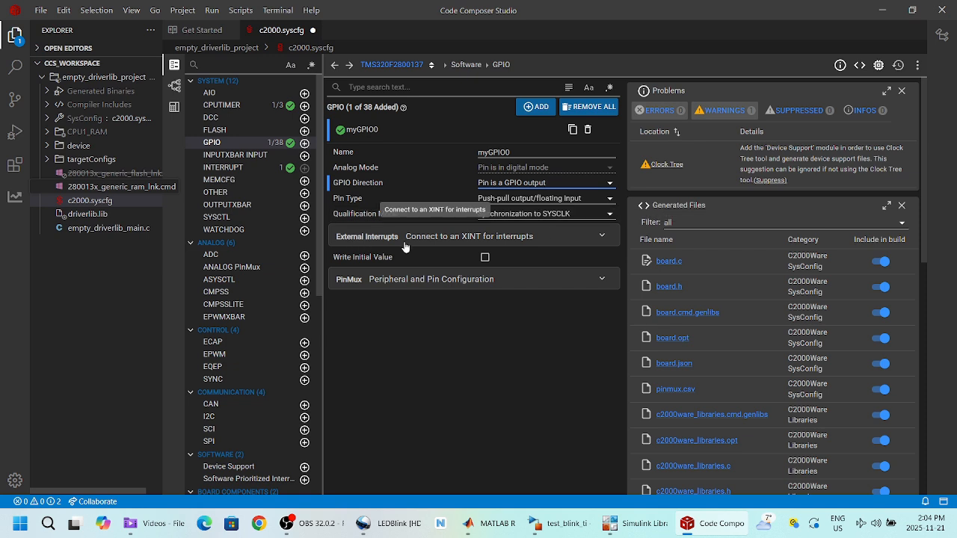
# Step: Assign myGPIO0 to pin GPIO22/56 and add an SCI instance
pyautogui.click(604, 238)
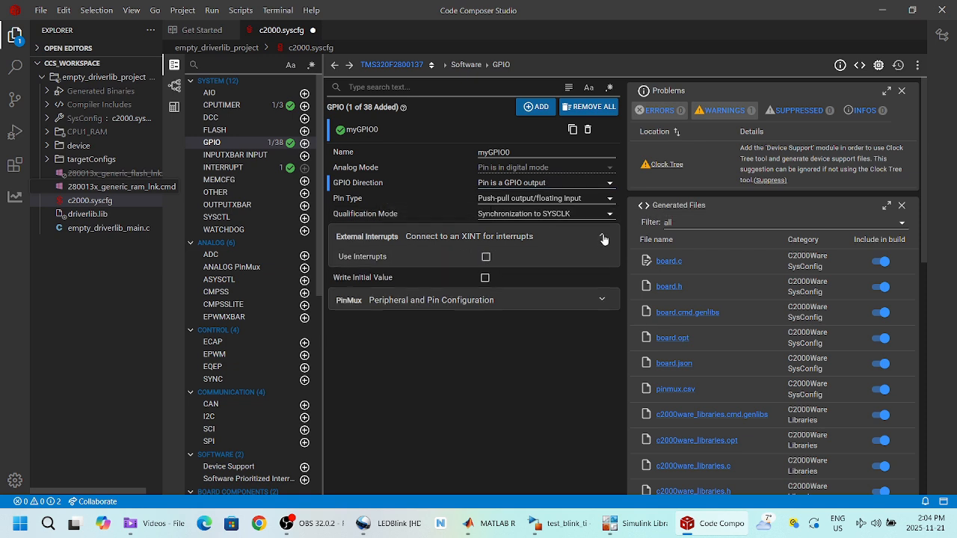
pyautogui.click(603, 238)
pyautogui.click(358, 279)
pyautogui.click(523, 299)
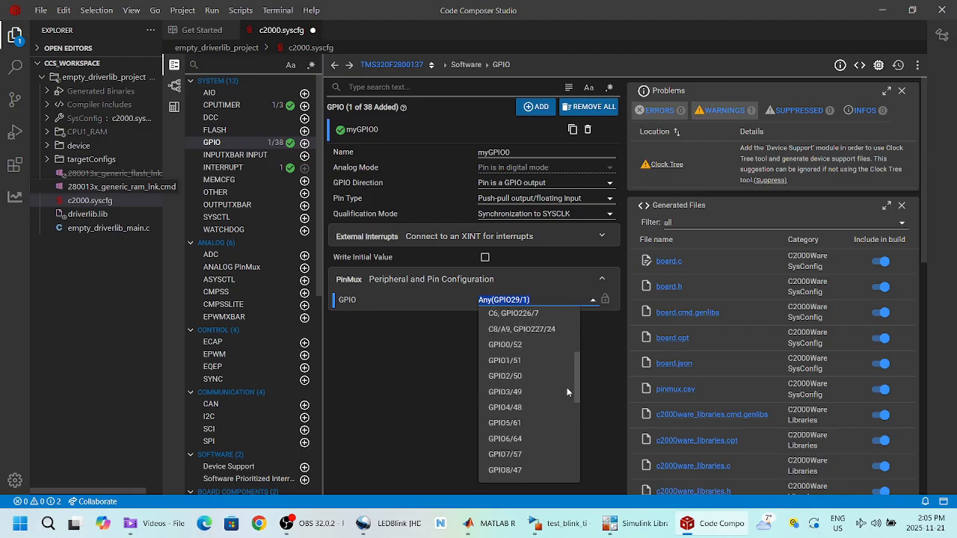
pyautogui.scroll(-3, 566, 400)
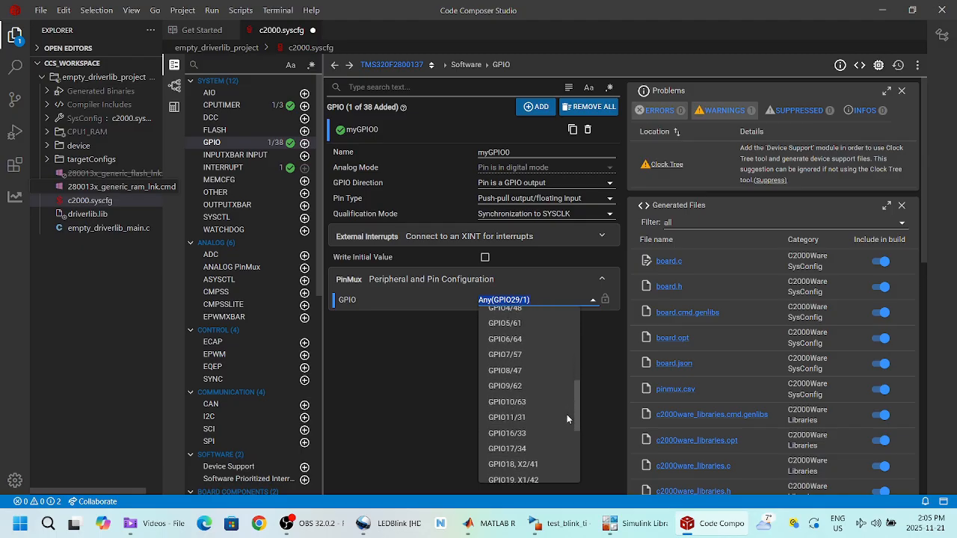
pyautogui.scroll(-2, 564, 433)
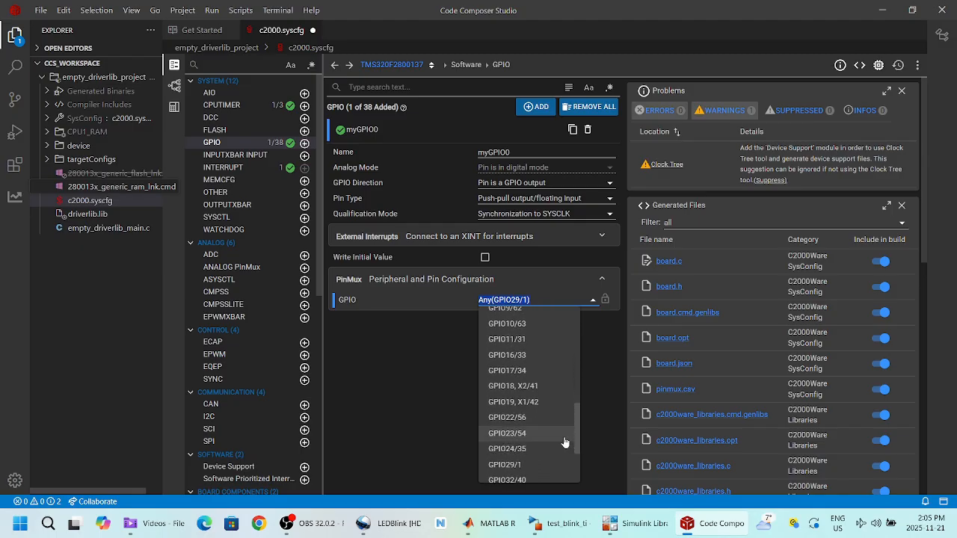
pyautogui.click(517, 419)
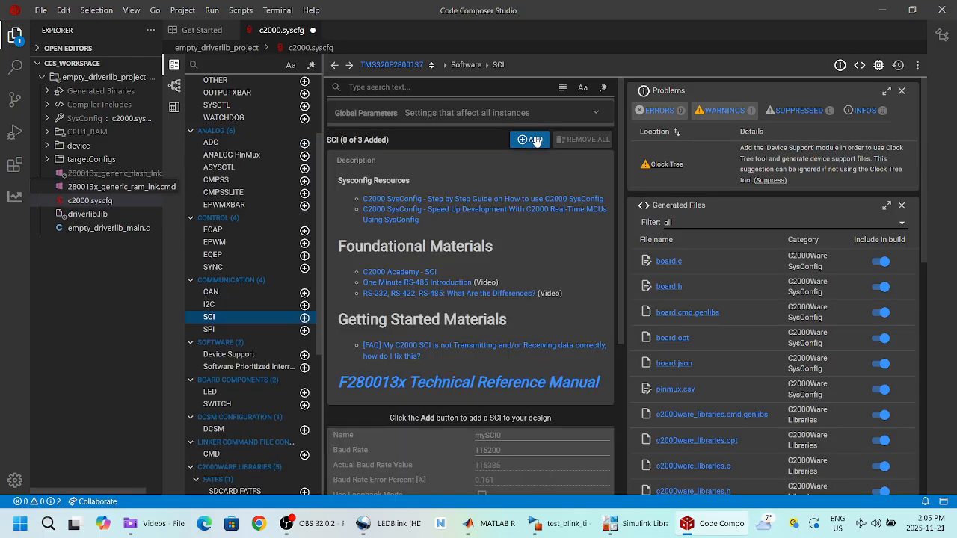
pyautogui.click(535, 142)
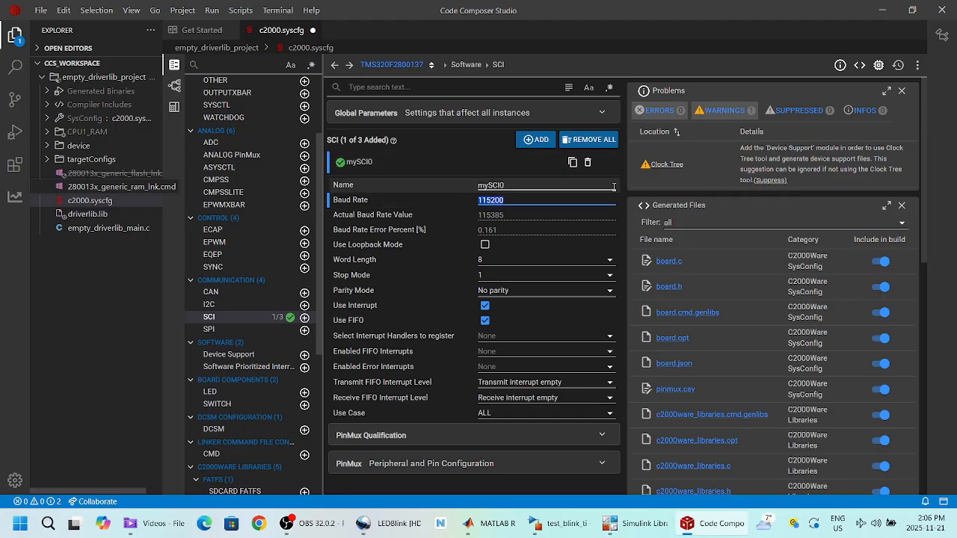
# Step: Set mySCI0's baud rate to 19200 and turn off Use FIFO
pyautogui.write('19')
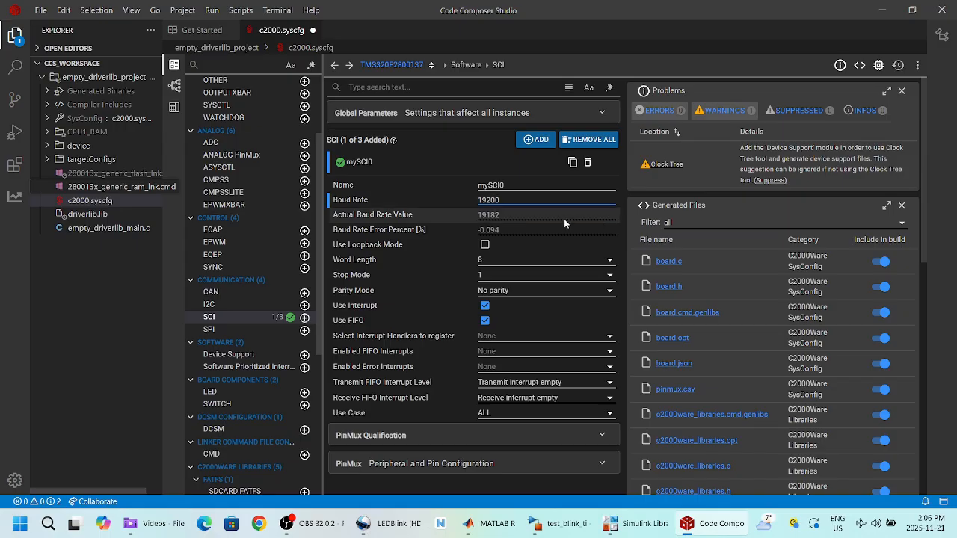
pyautogui.moveTo(506, 235)
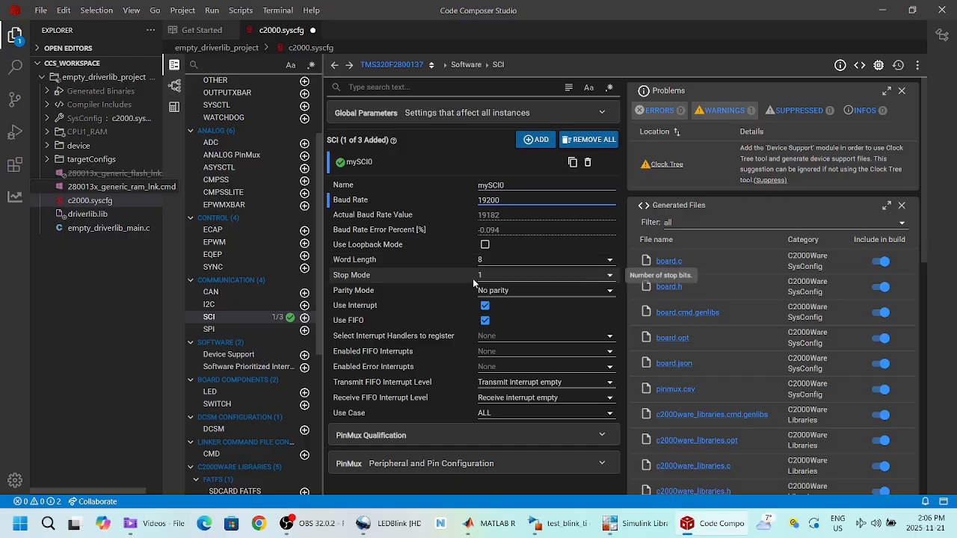
pyautogui.click(484, 321)
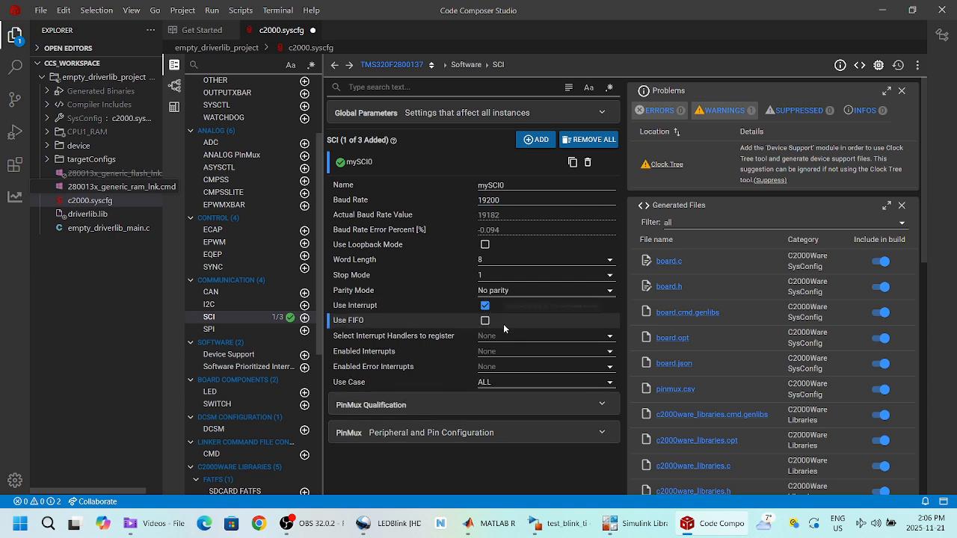
# Step: Register and enable only the Receive Interrupt, leaving error interrupts at None
pyautogui.click(610, 339)
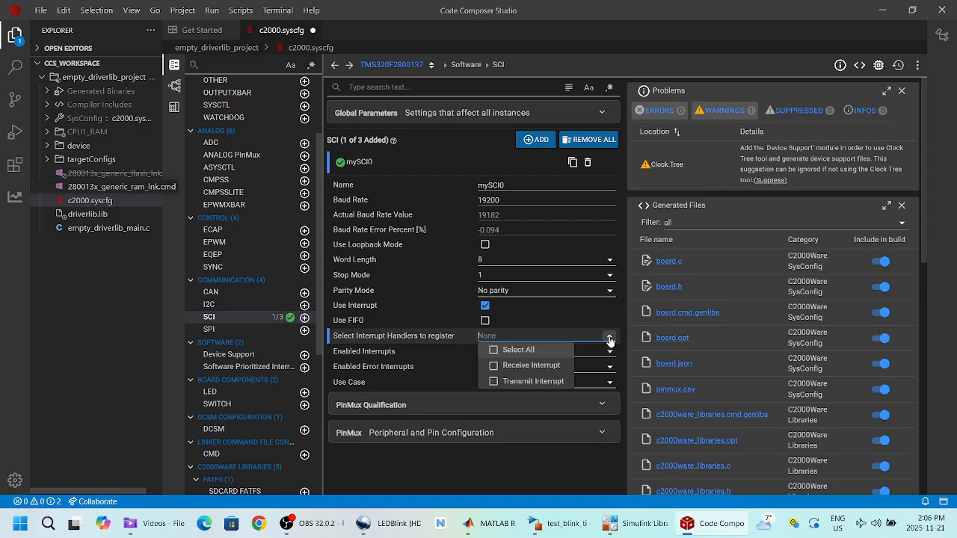
pyautogui.click(494, 366)
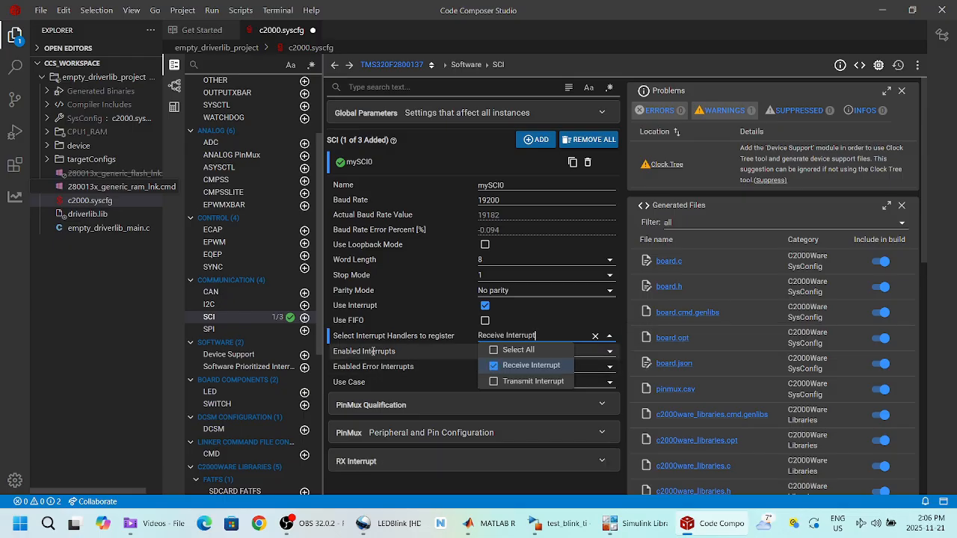
pyautogui.click(611, 352)
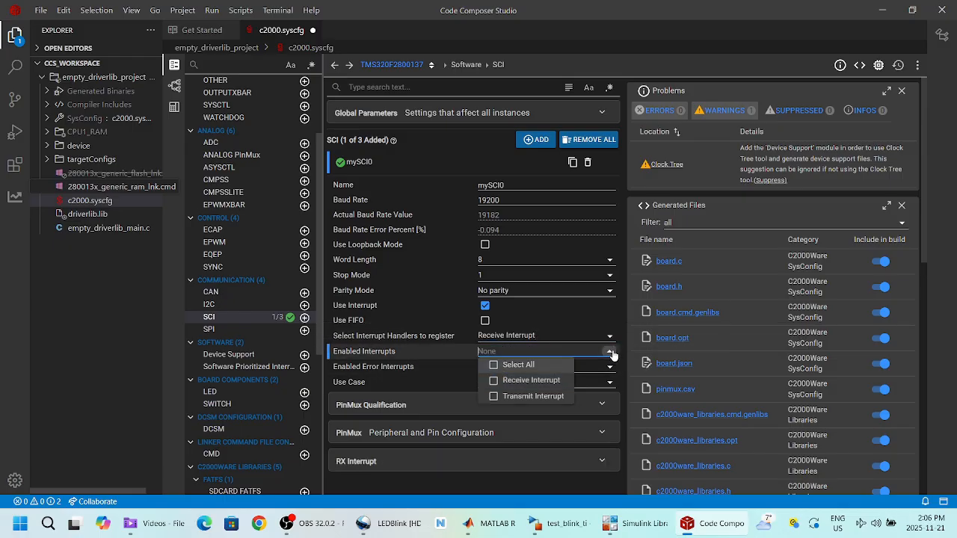
pyautogui.click(492, 380)
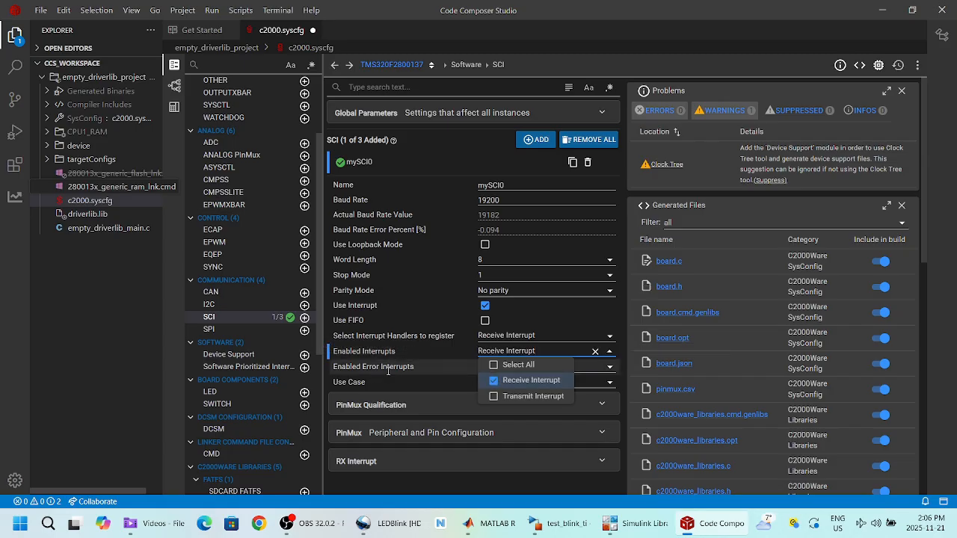
pyautogui.click(611, 367)
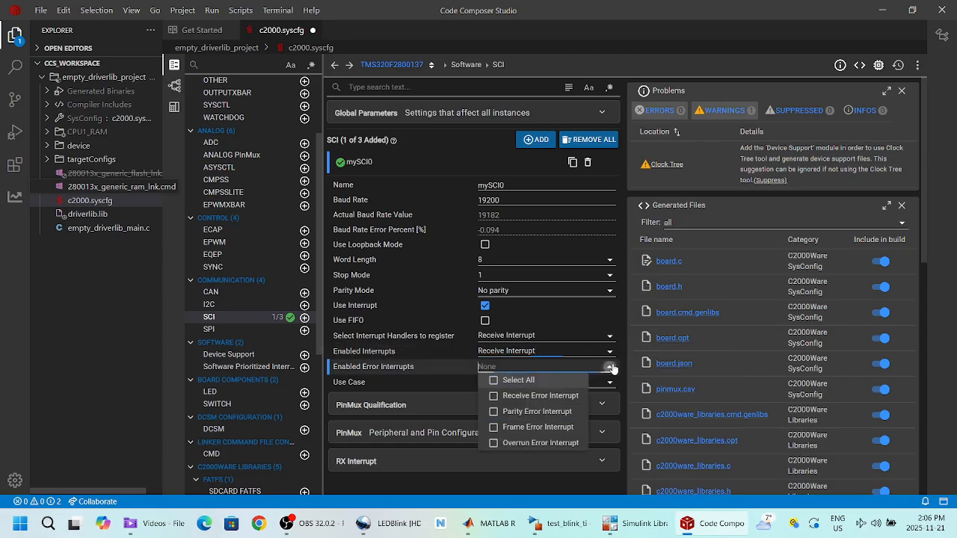
pyautogui.click(438, 371)
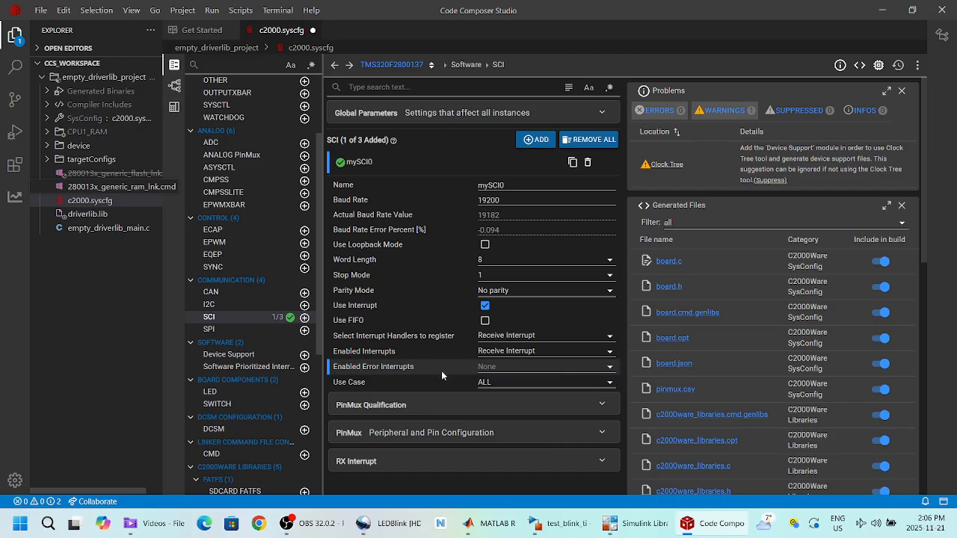
pyautogui.click(609, 382)
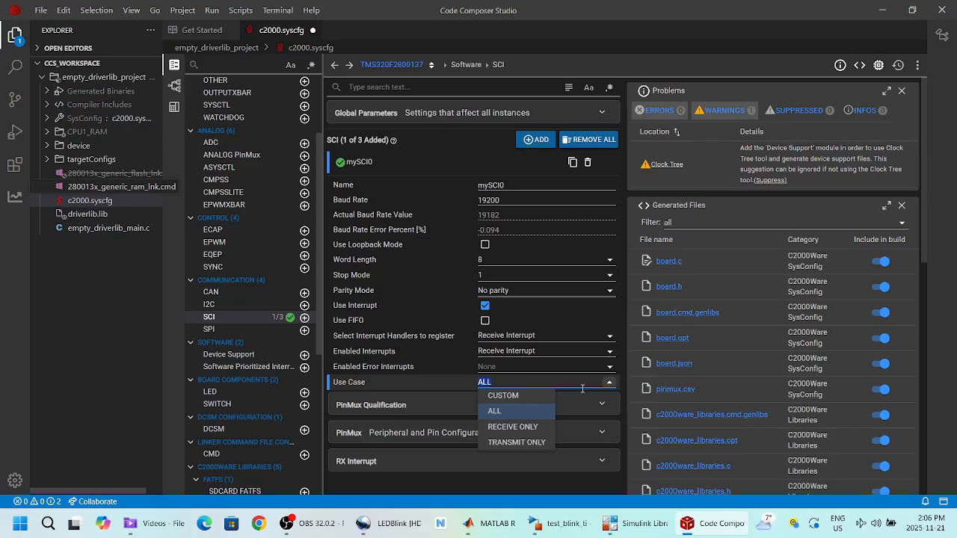
# Step: Keep use case ALL, leave SCI_RX on Any pin, and set the peripheral to SCIA
pyautogui.click(516, 411)
pyautogui.click(393, 404)
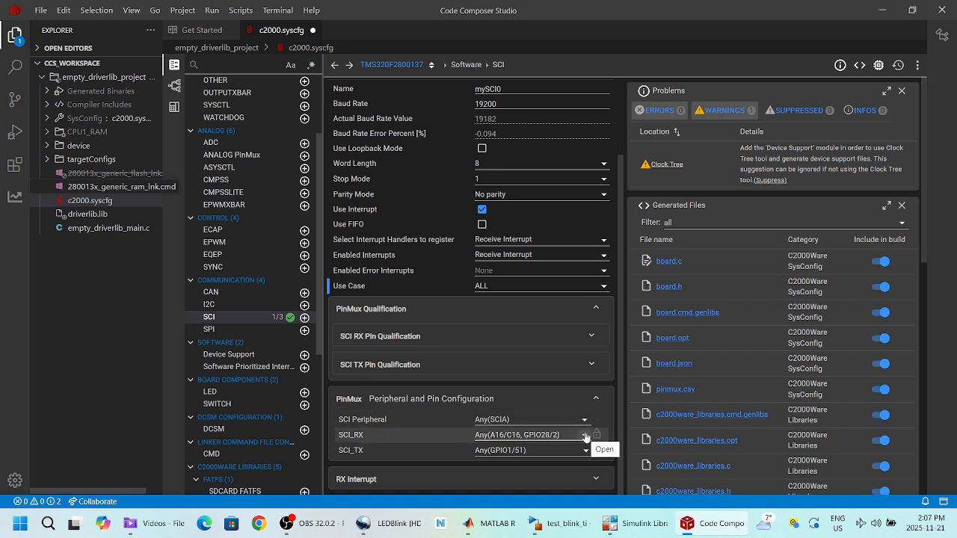
pyautogui.click(585, 435)
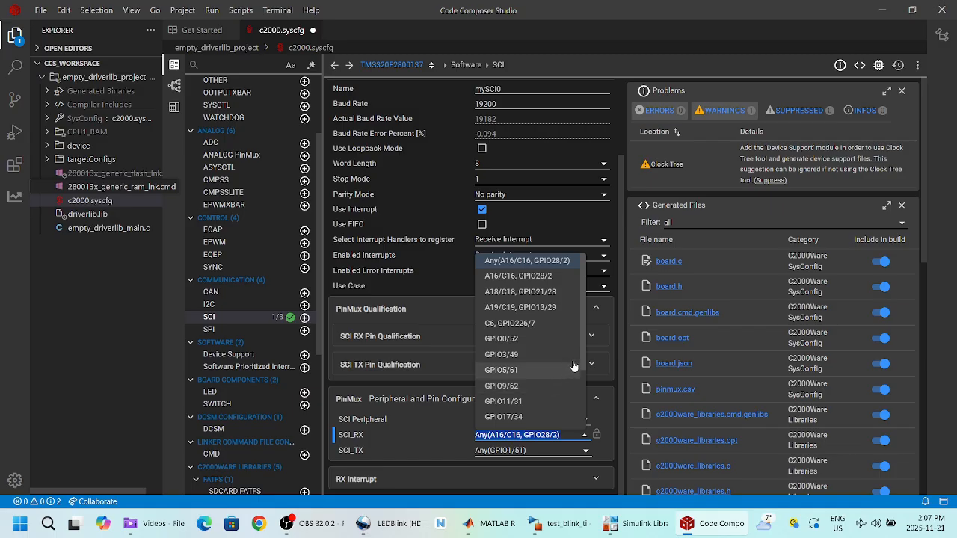
pyautogui.moveTo(585, 359)
pyautogui.mouseDown()
pyautogui.moveTo(582, 424)
pyautogui.moveTo(584, 350)
pyautogui.mouseUp()
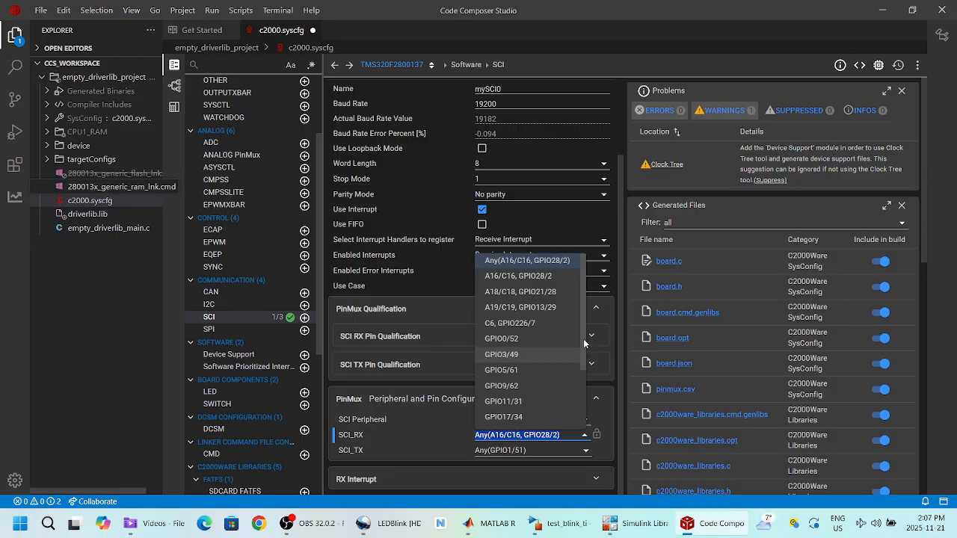
pyautogui.click(562, 261)
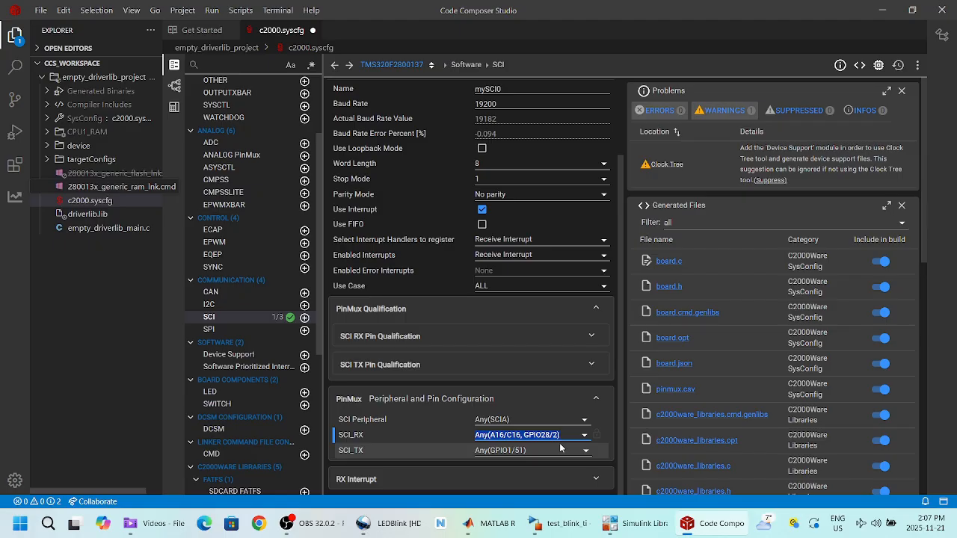
pyautogui.click(585, 423)
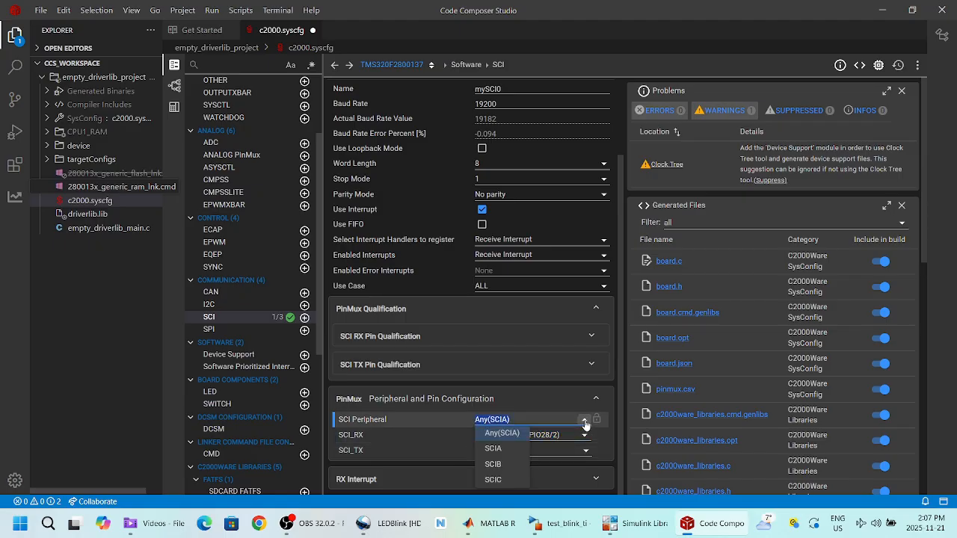
pyautogui.click(568, 441)
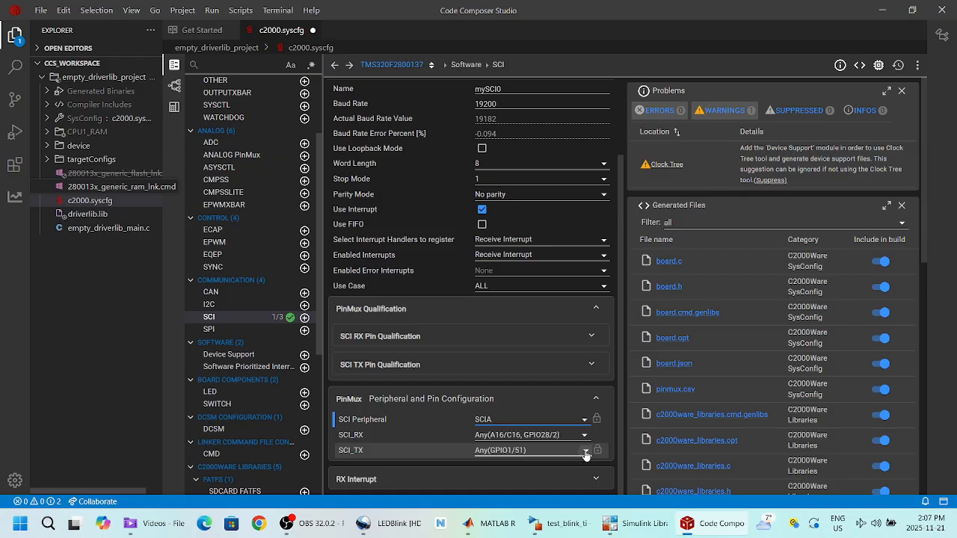
# Step: Assign SCI_TX to pin GPIO29/1 and add a WATCHDOG module
pyautogui.click(585, 452)
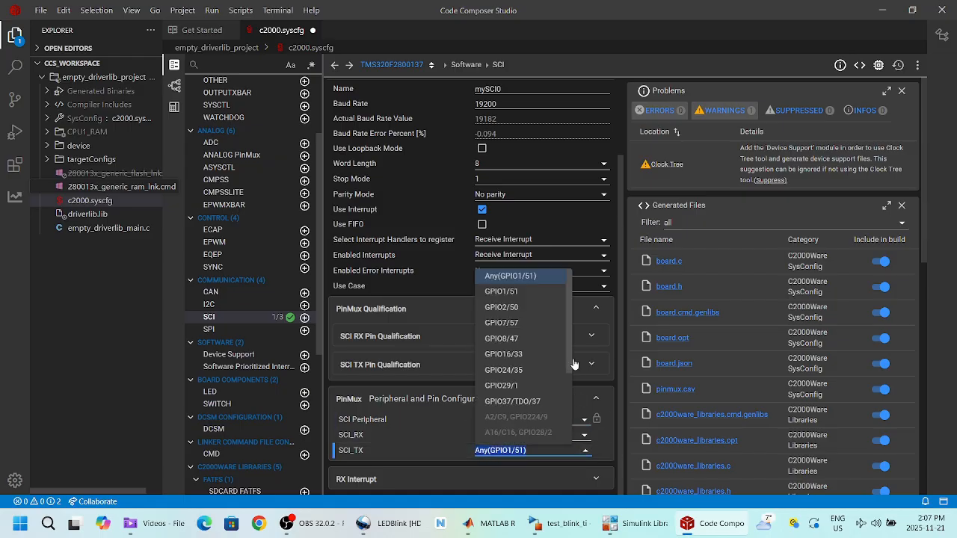
pyautogui.moveTo(569, 352); pyautogui.dragTo(573, 388)
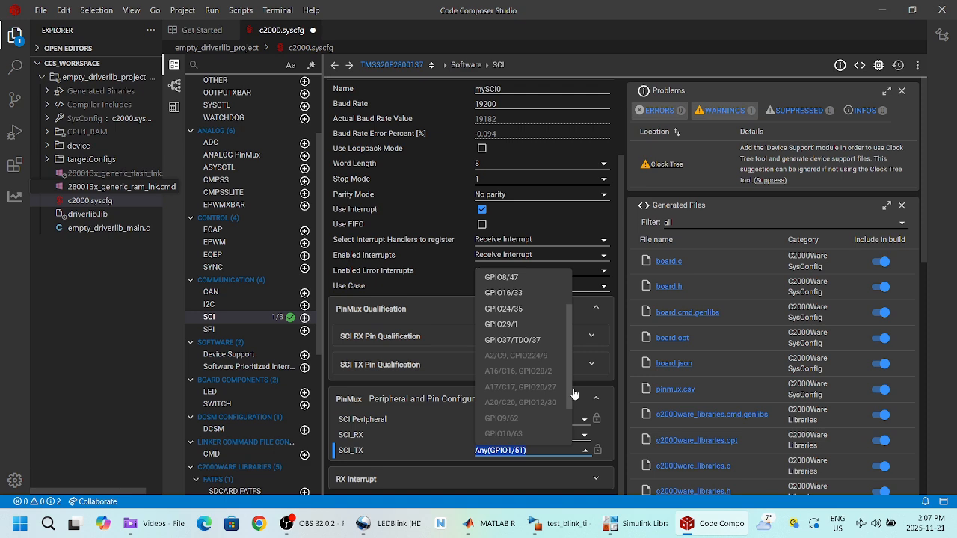
pyautogui.click(510, 324)
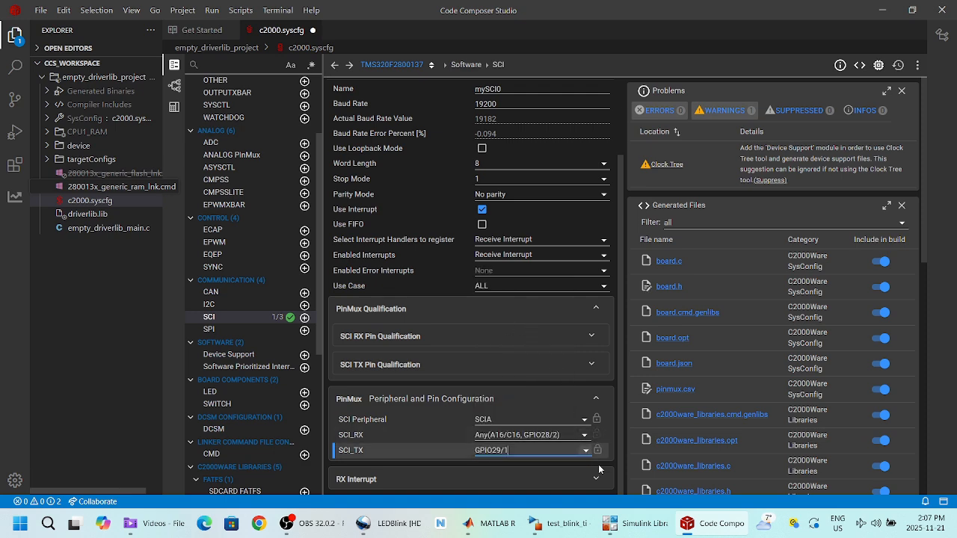
pyautogui.click(304, 117)
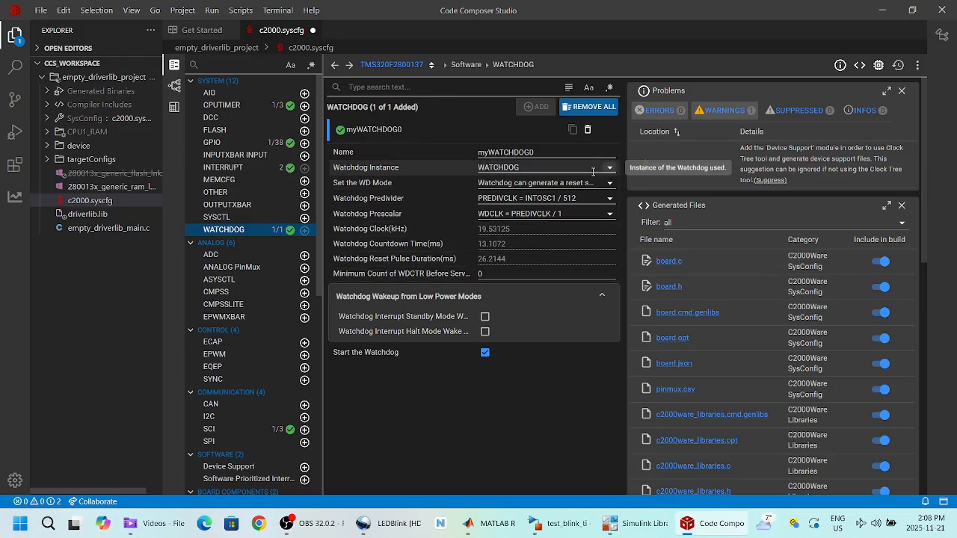
# Step: Choose WDCLK = PREDIVCLK / 16 as the watchdog prescaler for a 209.7152 ms countdown
pyautogui.click(545, 213)
pyautogui.click(554, 289)
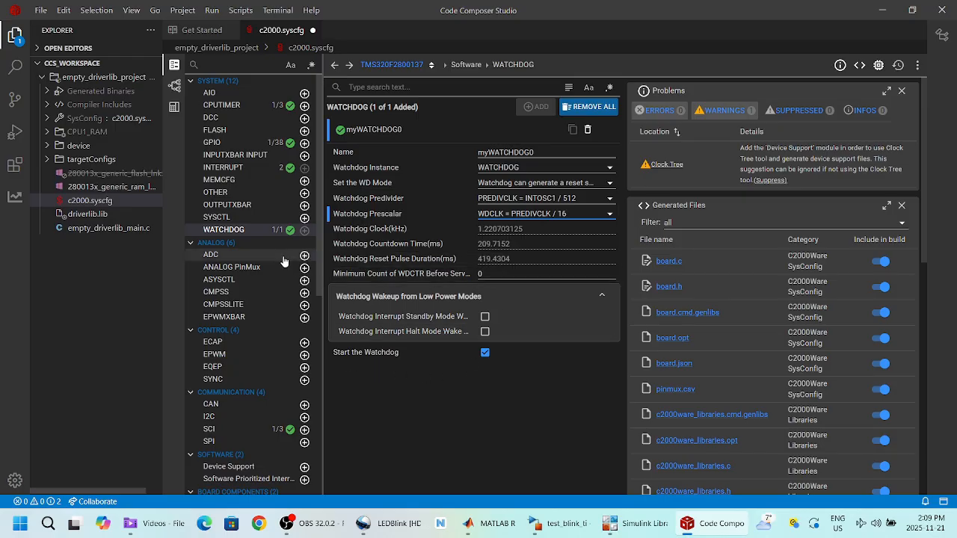
# Step: Switch empty_driverlib_project to CPU1_FLASH and build it, which fails on unresolved ISR symbols
pyautogui.rightClick(67, 77)
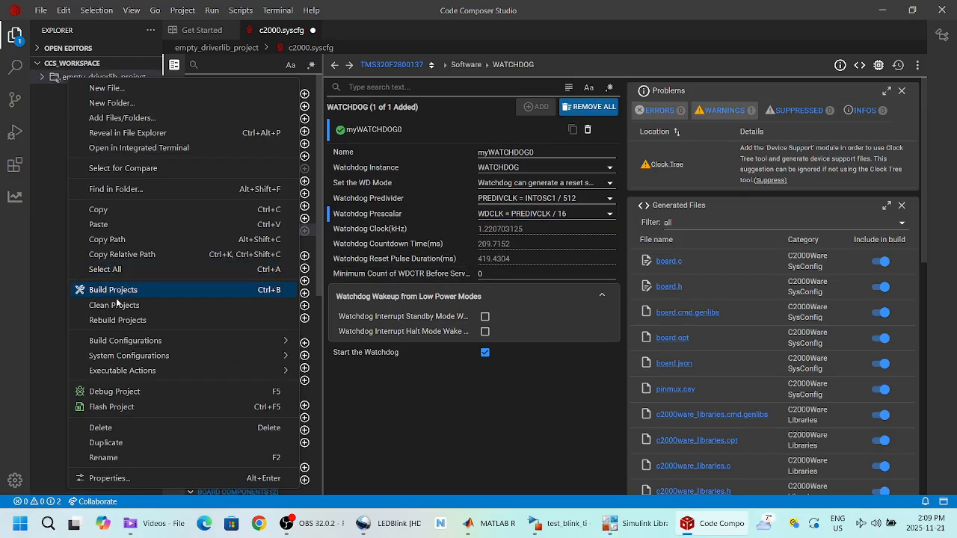
pyautogui.moveTo(130, 346)
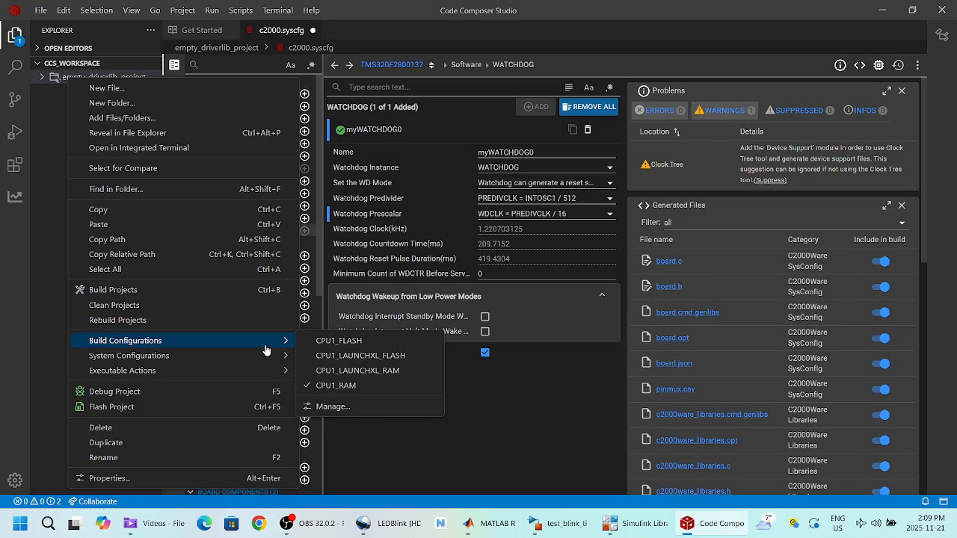
pyautogui.click(346, 341)
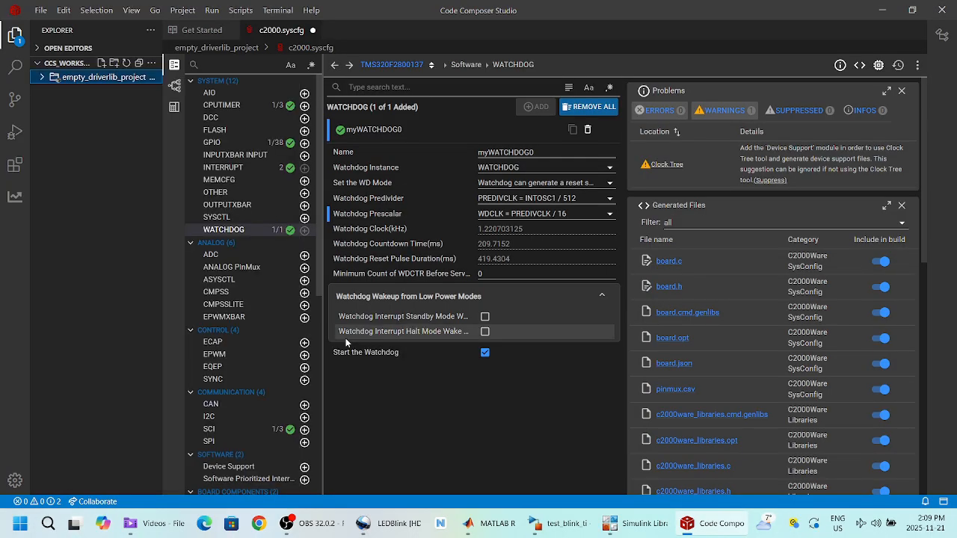
pyautogui.rightClick(109, 78)
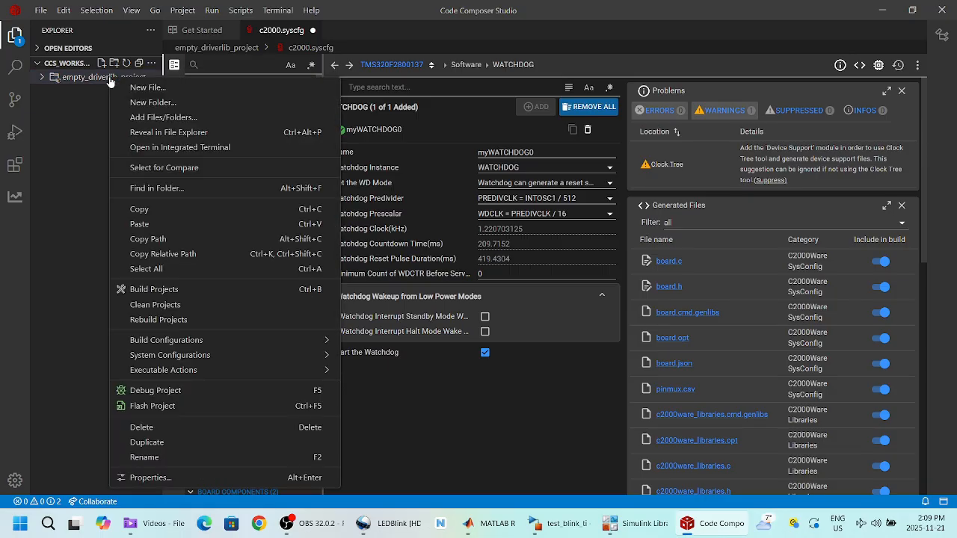
pyautogui.click(185, 290)
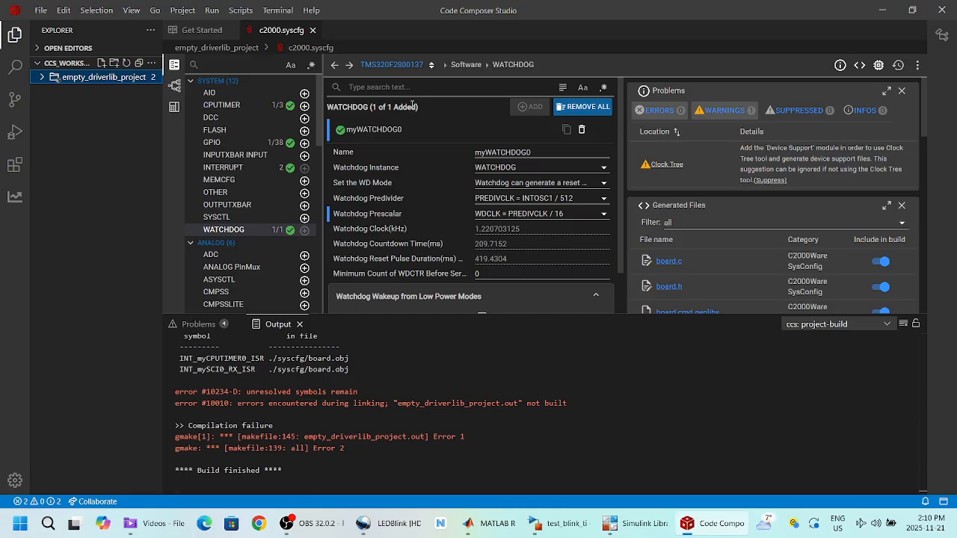
# Step: Bring the test_blink_ti model forward and launch Build Embedded Target with its IDE
pyautogui.moveTo(644, 527)
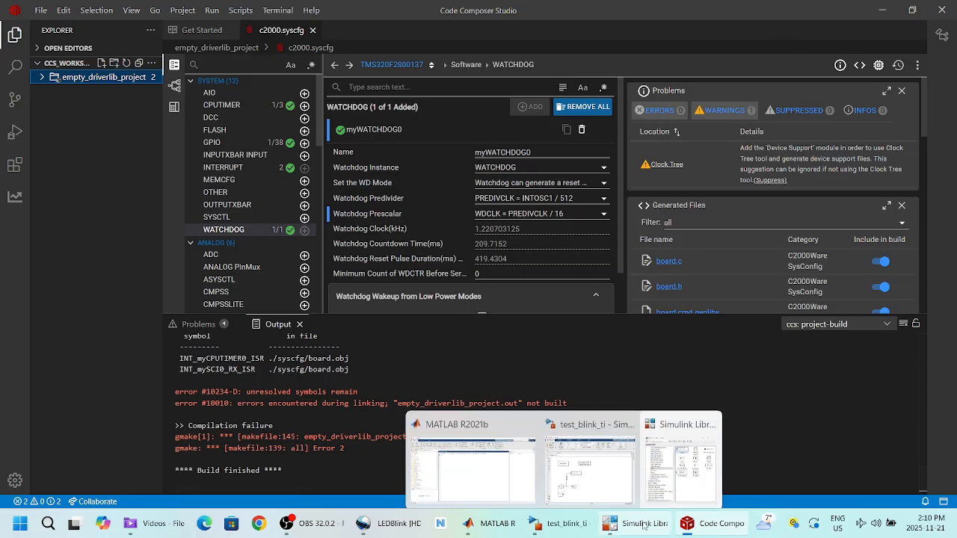
pyautogui.click(644, 526)
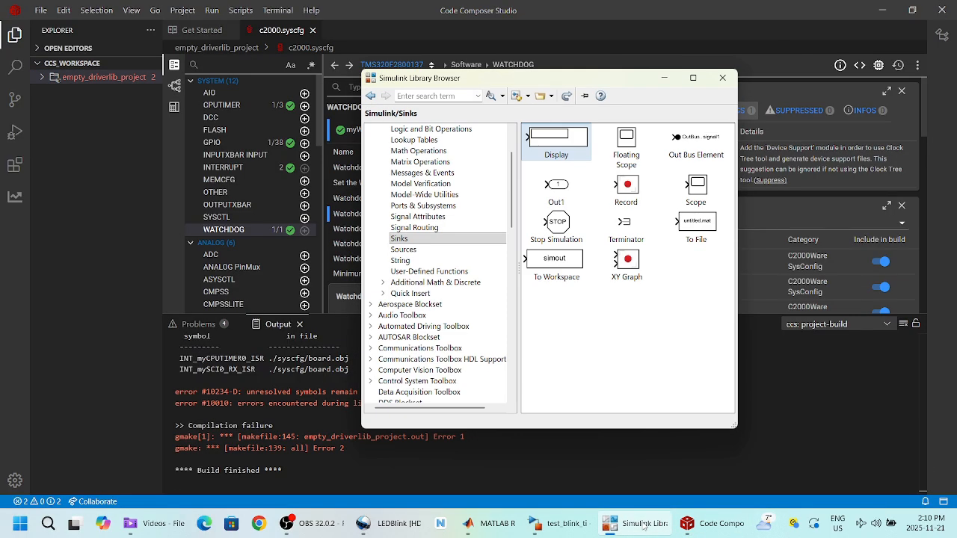
pyautogui.click(577, 529)
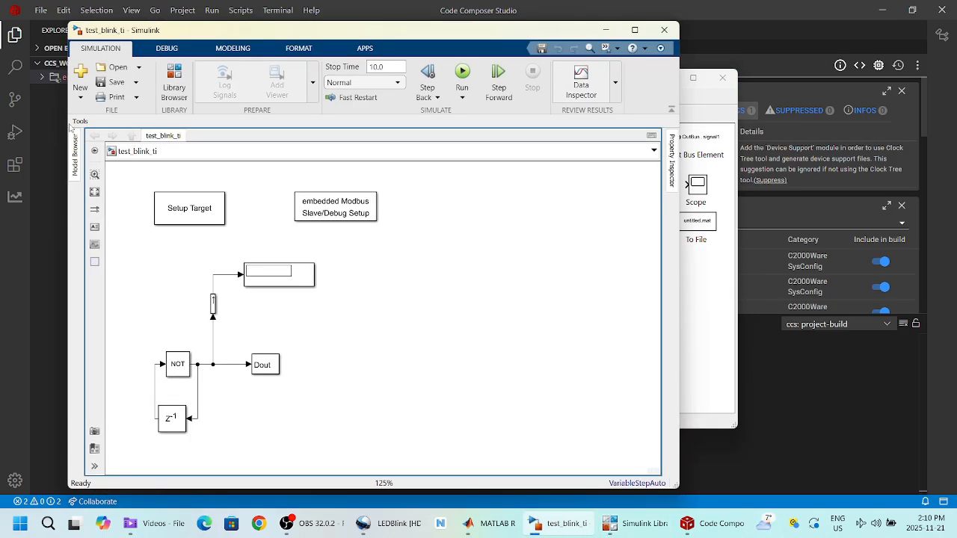
pyautogui.click(79, 122)
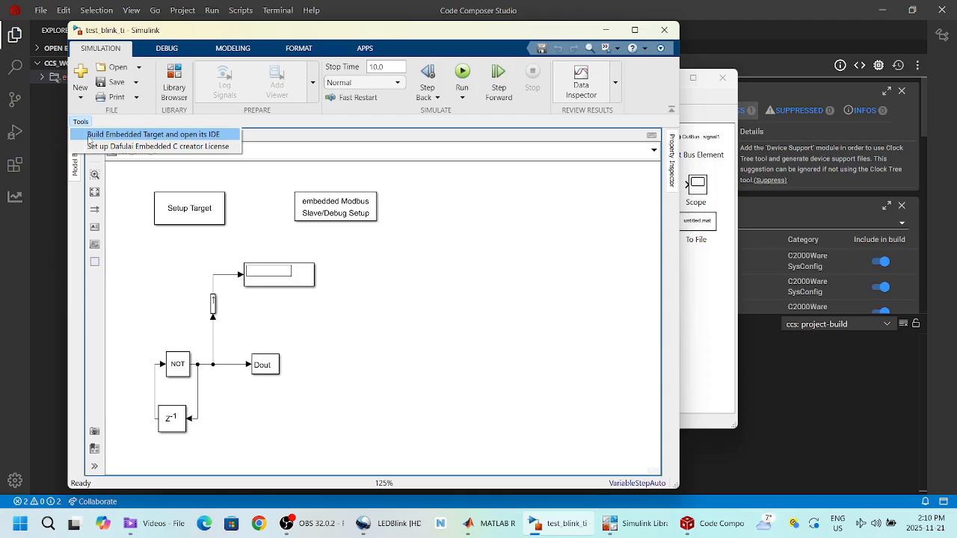
pyautogui.click(114, 140)
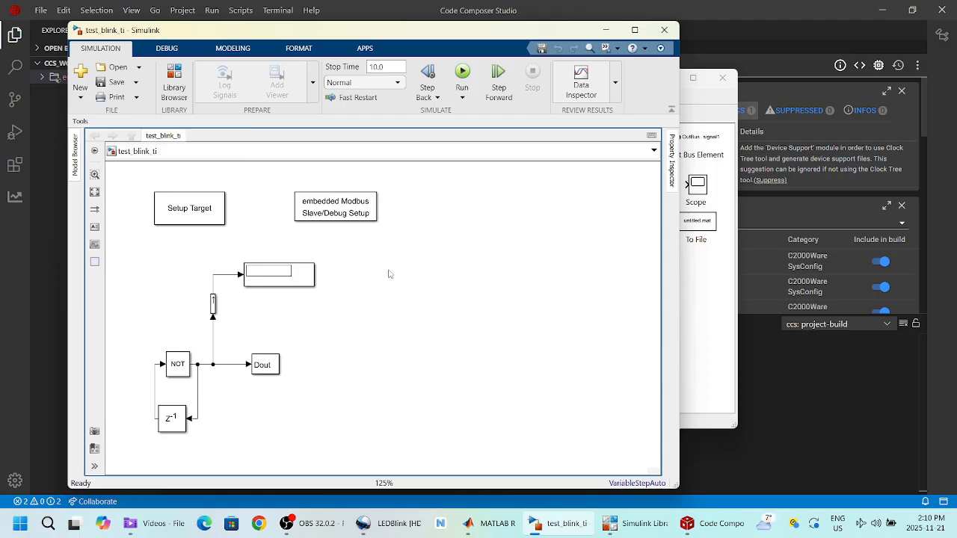
pyautogui.rightClick(395, 274)
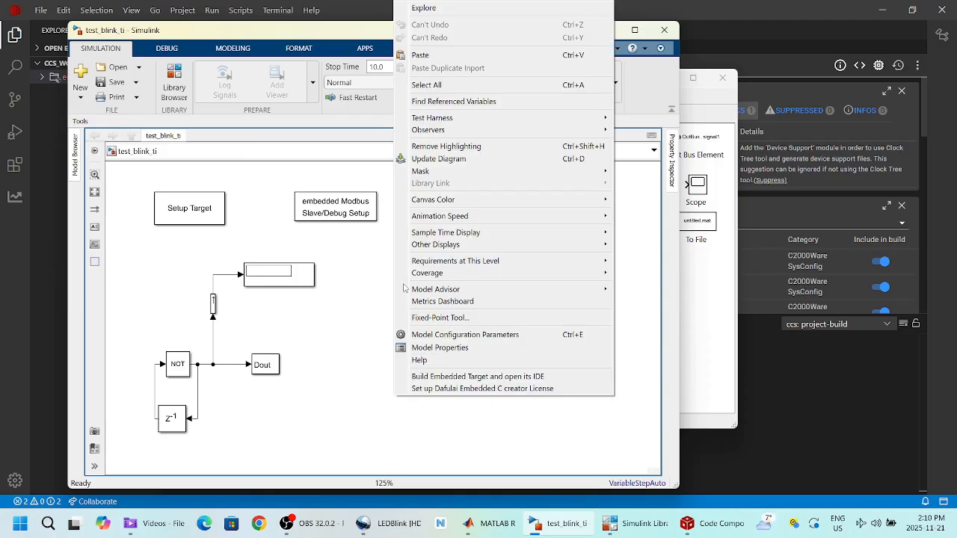
pyautogui.click(439, 378)
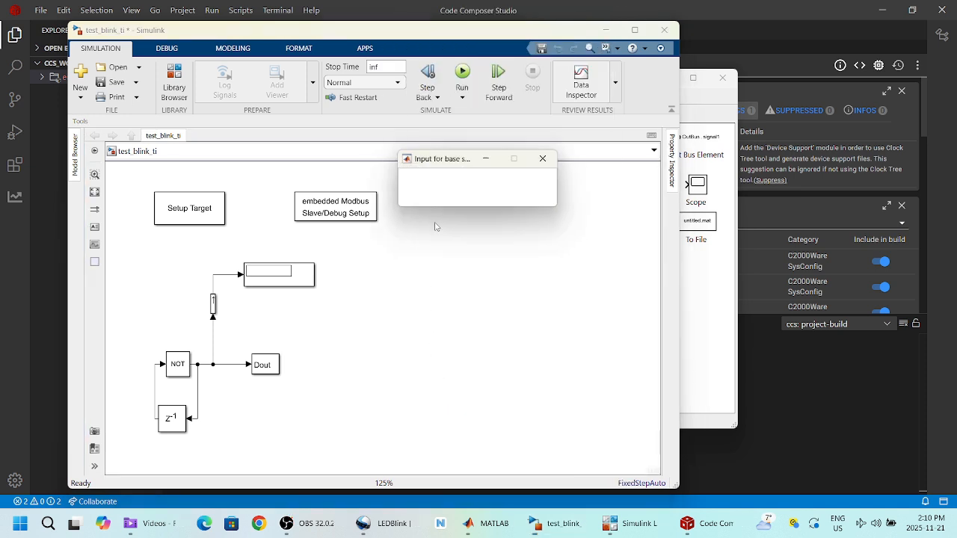
# Step: Enter 0.5 as the base sample time and confirm it
pyautogui.doubleClick(410, 181)
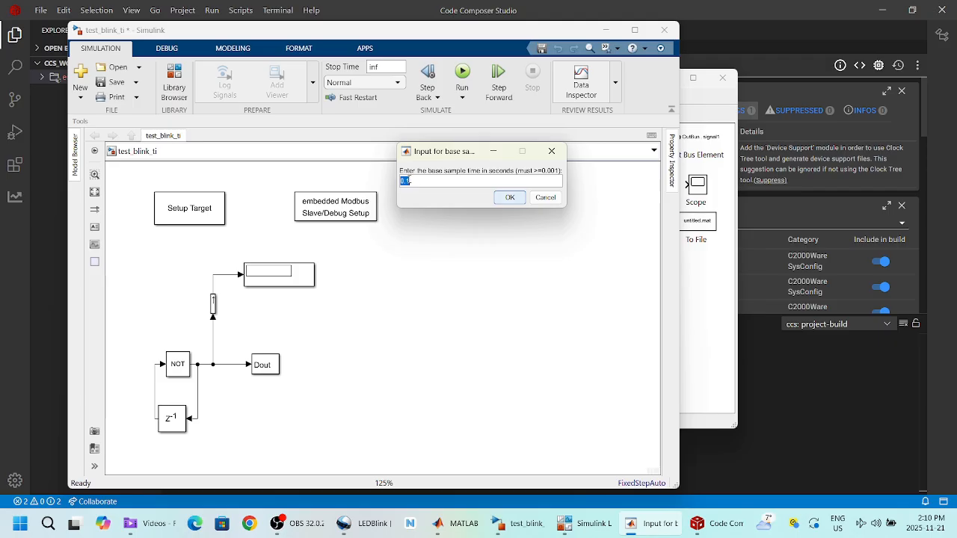
pyautogui.moveTo(410, 181); pyautogui.dragTo(406, 180)
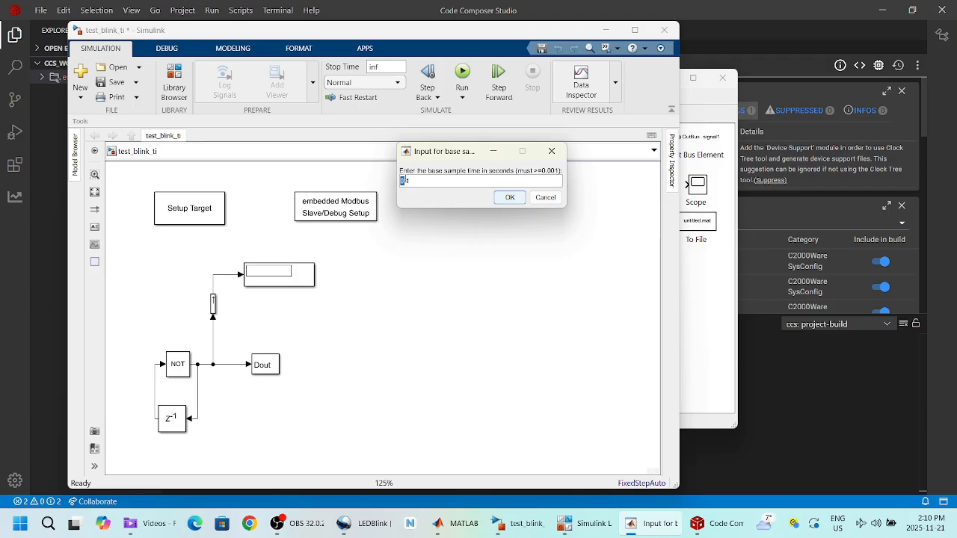
pyautogui.click(510, 197)
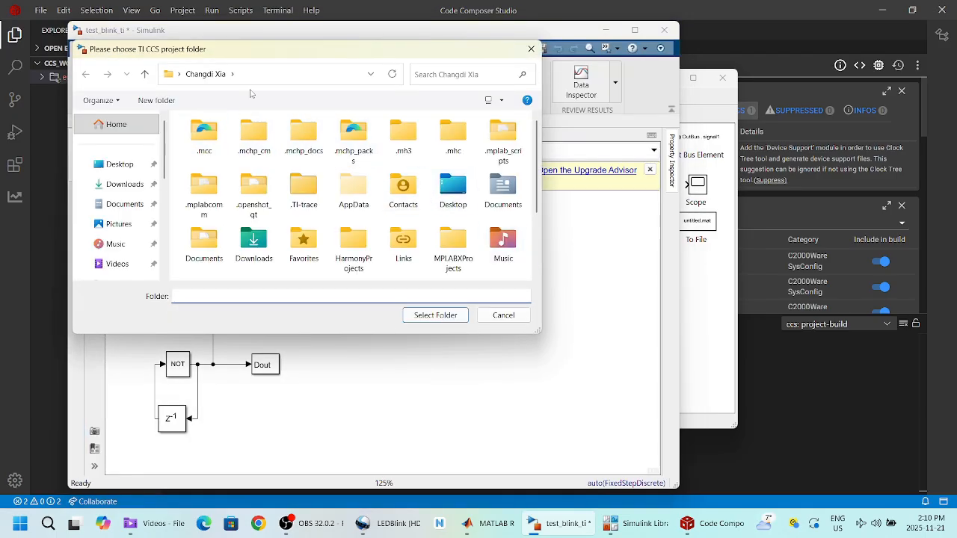
# Step: Pick D:\ccs_workspace\empty_driverlib_project as the TI CCS project folder
pyautogui.moveTo(282, 52); pyautogui.dragTo(326, 60)
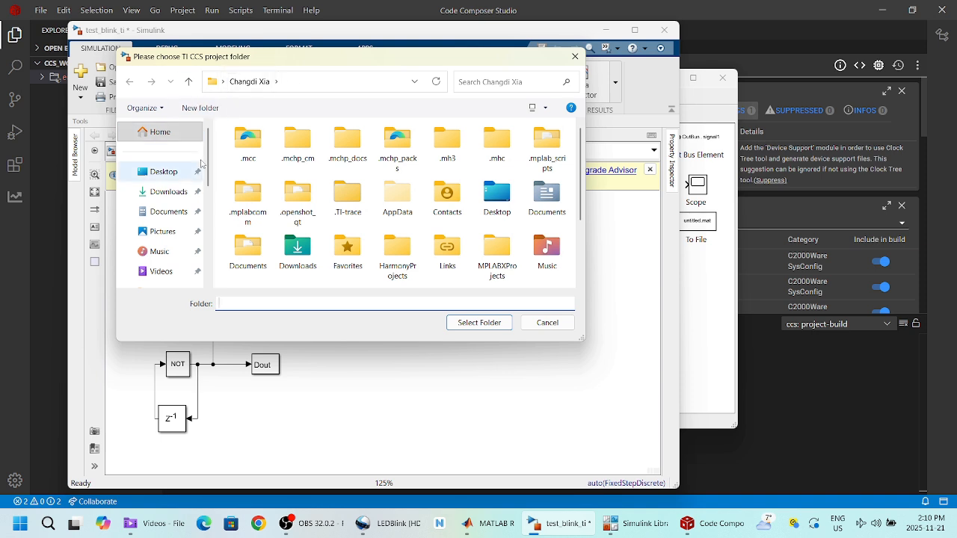
pyautogui.scroll(-2, 202, 180)
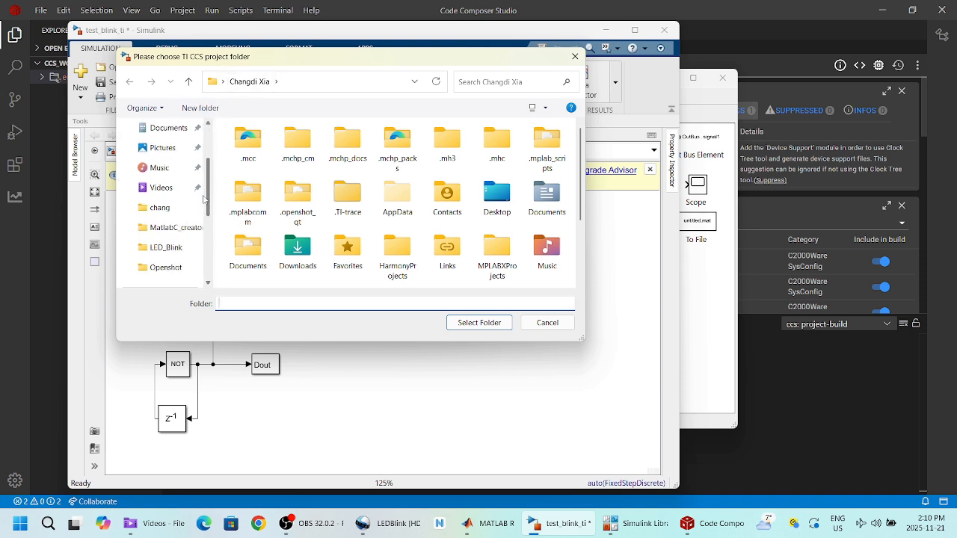
pyautogui.scroll(-3, 204, 202)
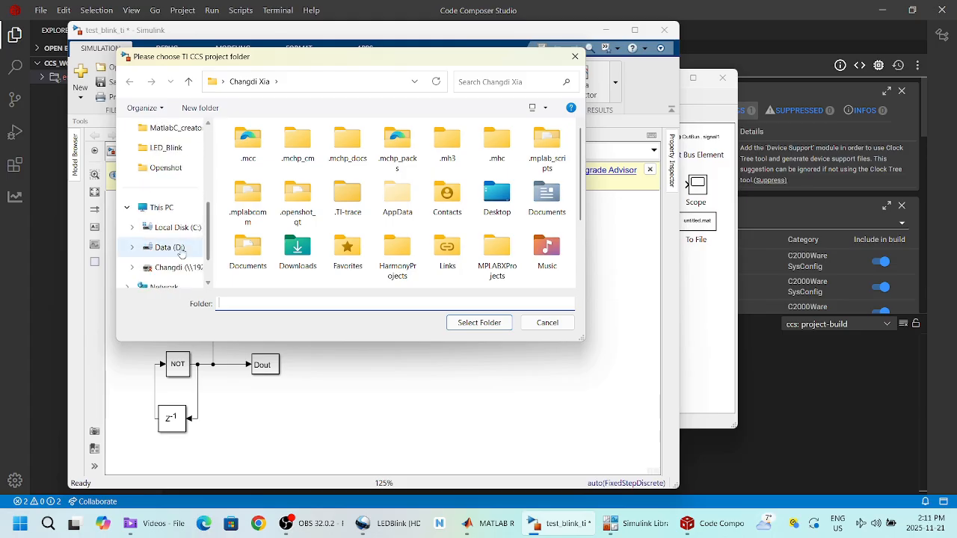
pyautogui.click(171, 247)
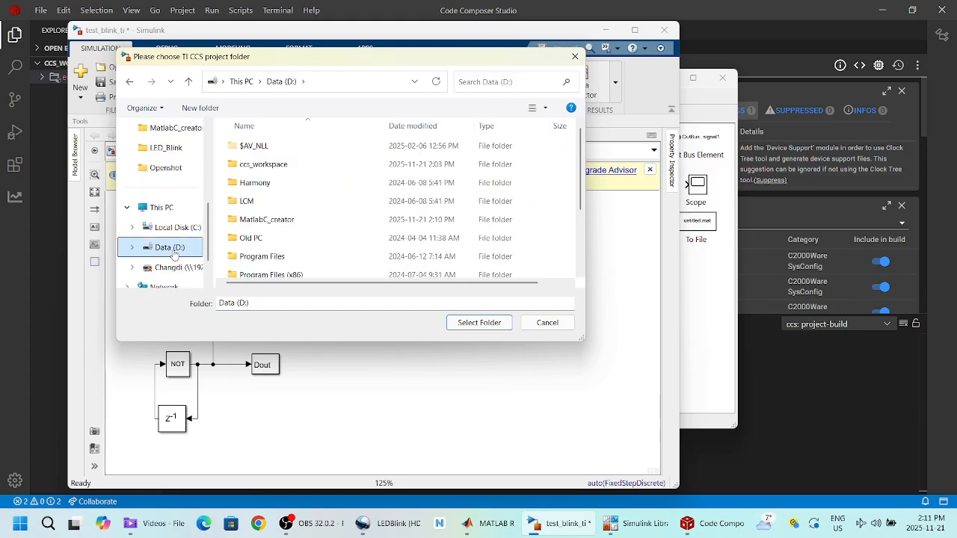
pyautogui.click(293, 168)
pyautogui.doubleClick(293, 169)
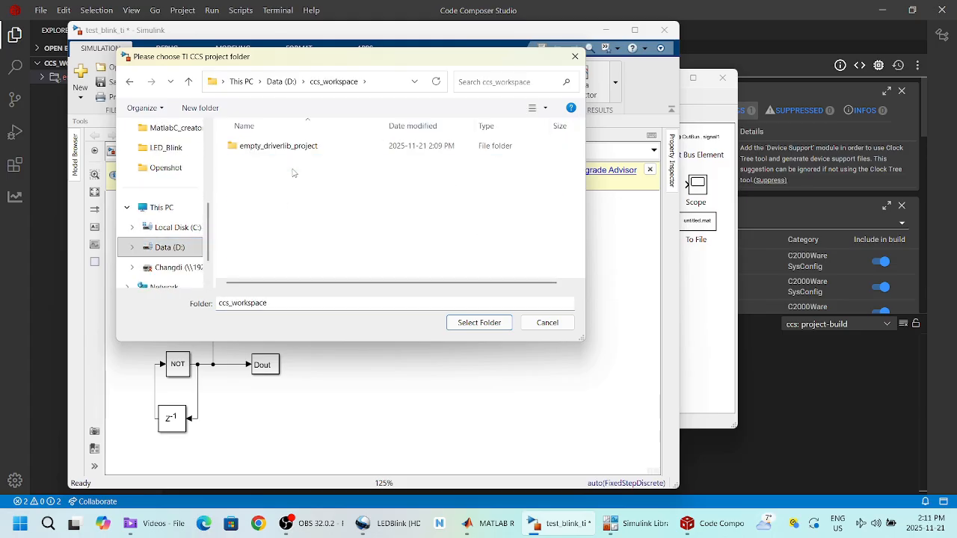
pyautogui.click(301, 147)
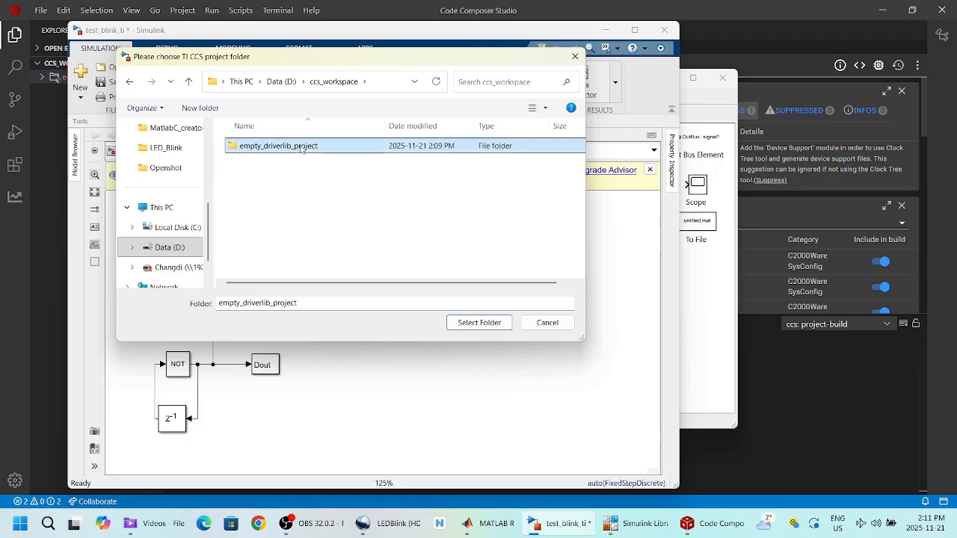
pyautogui.click(484, 326)
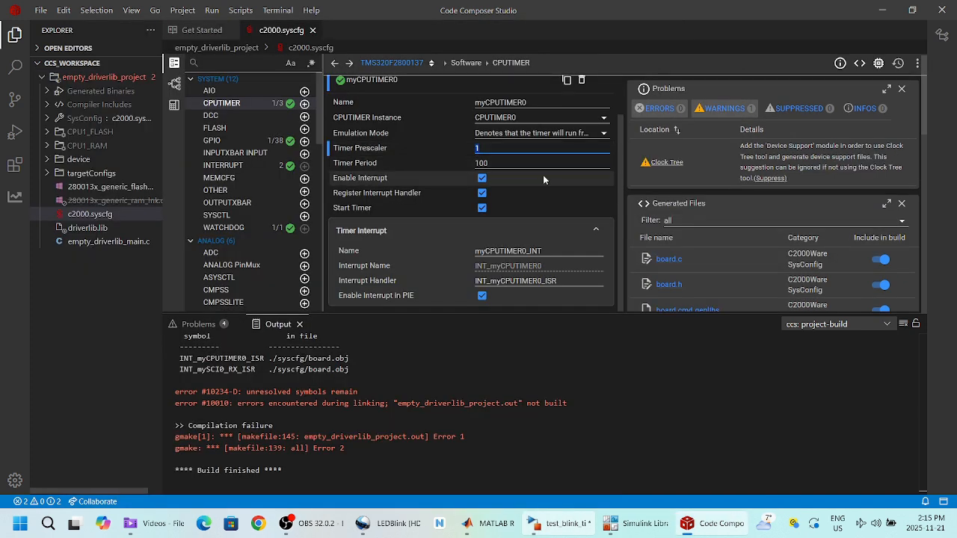
# Step: Give myCPUTIMER0 prescaler 99 and period 1199, then bring up the Clock Tree view
pyautogui.write('99')
pyautogui.doubleClick(480, 163)
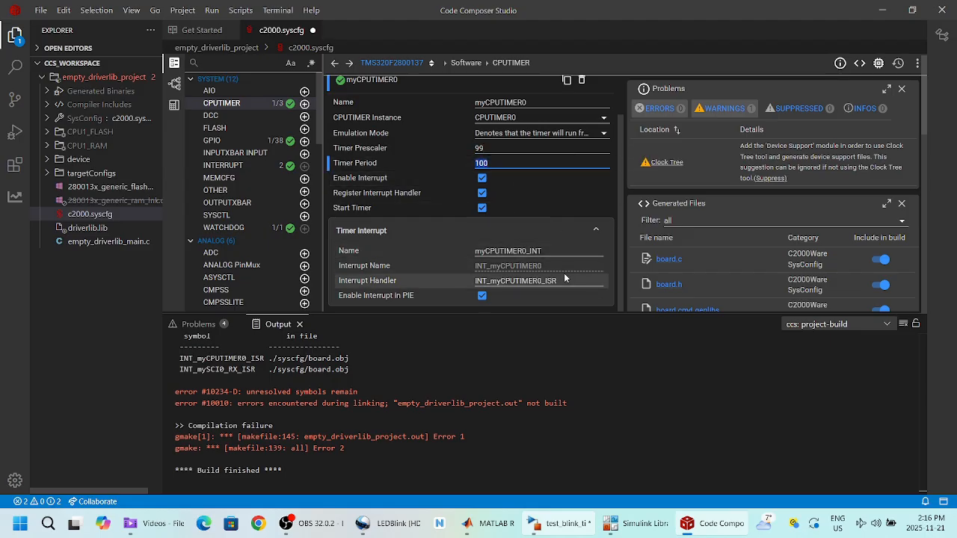
pyautogui.write('1199')
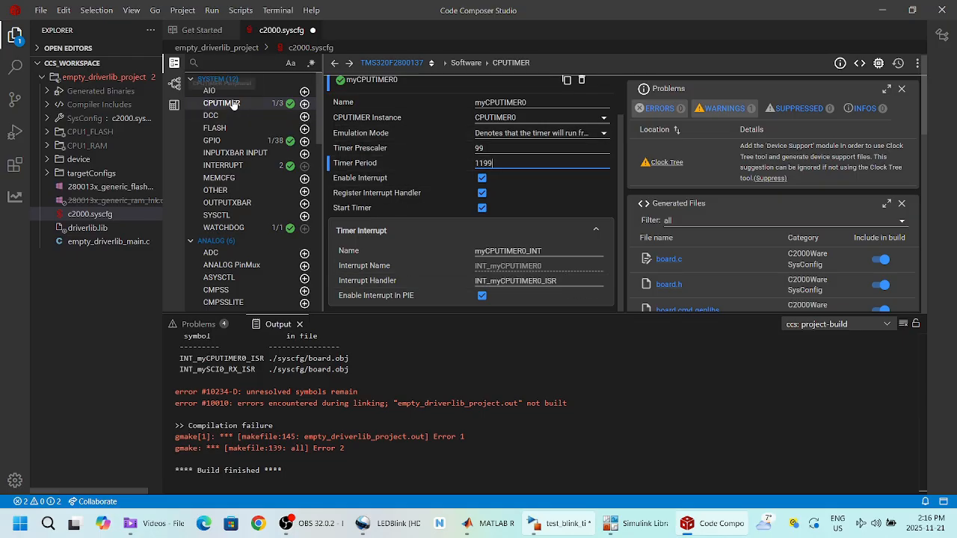
pyautogui.click(175, 104)
pyautogui.click(174, 85)
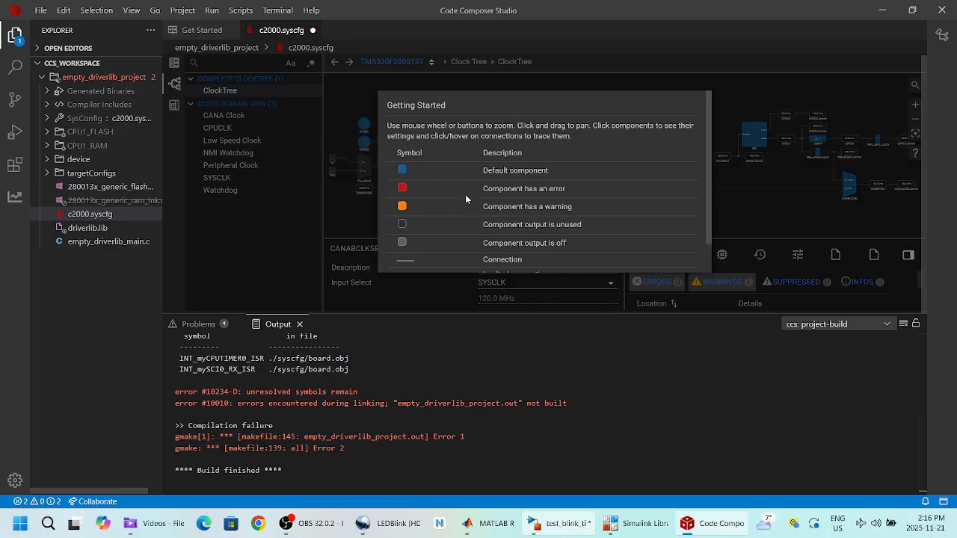
# Step: Close the clock tree legend, inspect the 120 MHz SYSCLK around CPU, and return to CPUTIMER
pyautogui.scroll(-1, 638, 267)
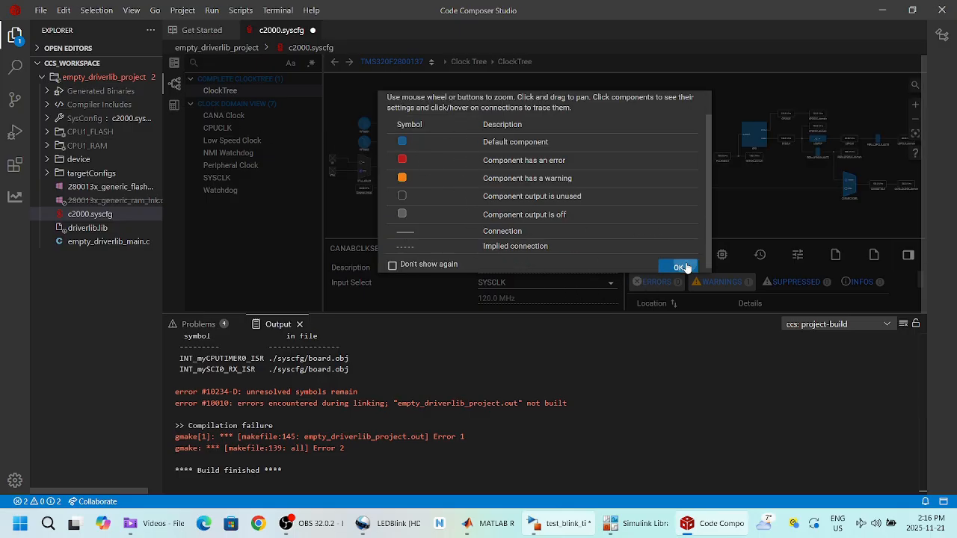
pyautogui.click(682, 267)
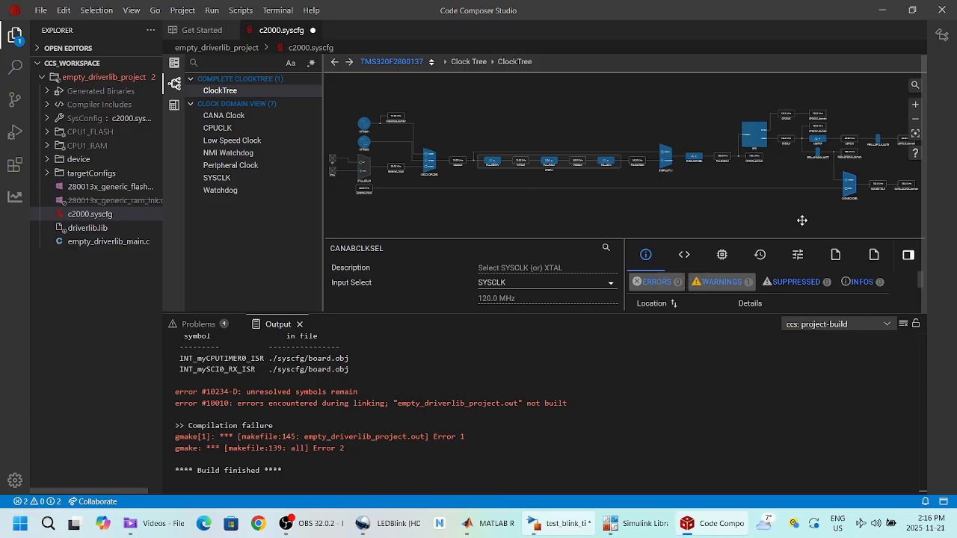
pyautogui.moveTo(792, 219); pyautogui.dragTo(575, 236)
pyautogui.scroll(5, 568, 154)
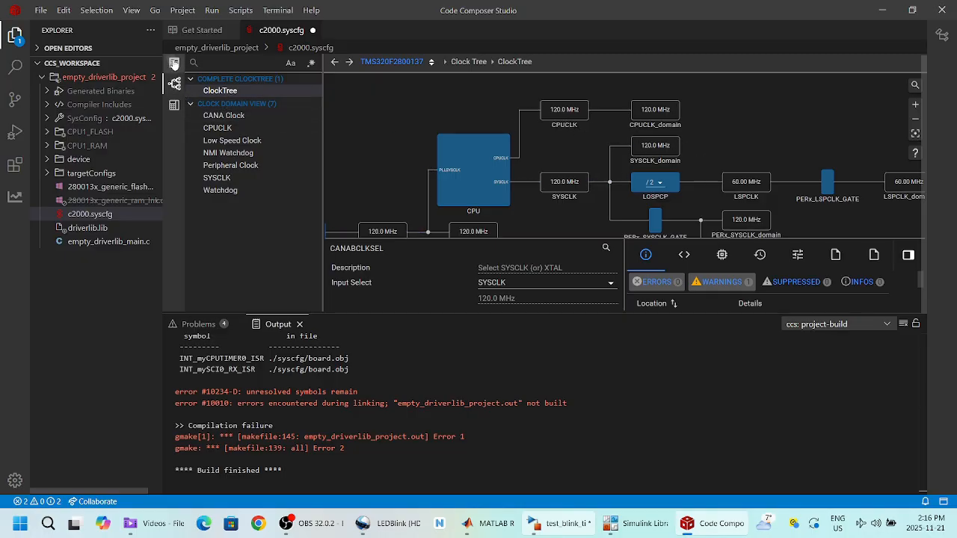
pyautogui.click(175, 63)
# Step: Build empty_driverlib_project again; linking still fails on the unresolved ISR symbols
pyautogui.click(107, 78)
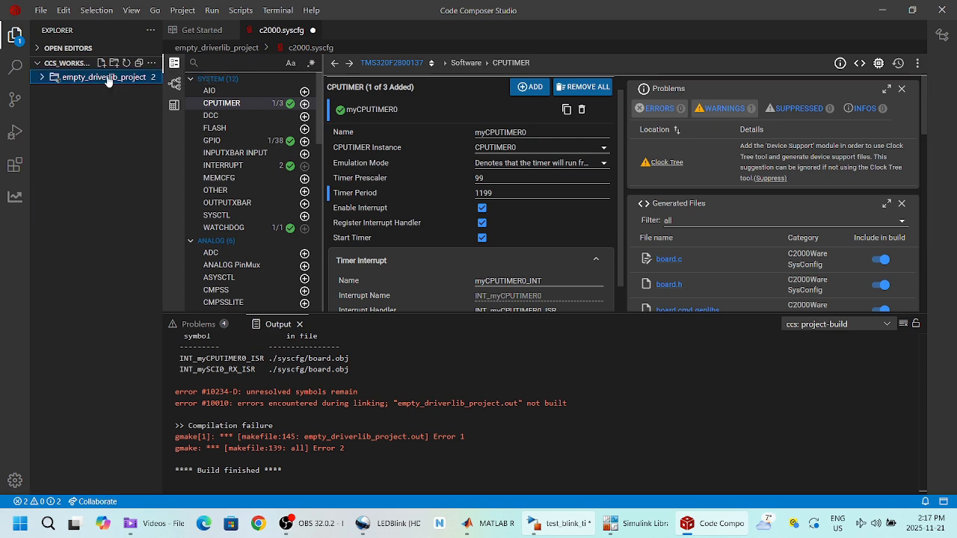
pyautogui.rightClick(107, 80)
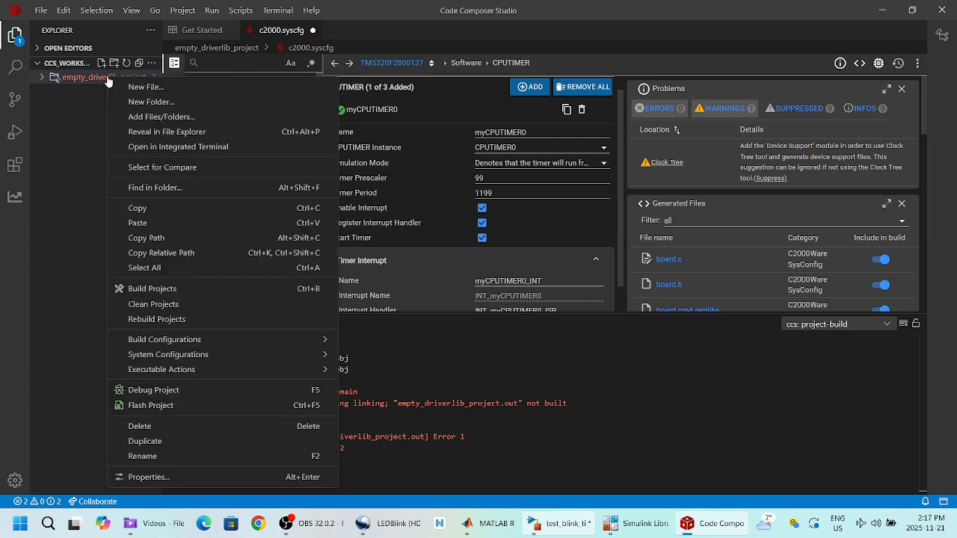
pyautogui.click(144, 288)
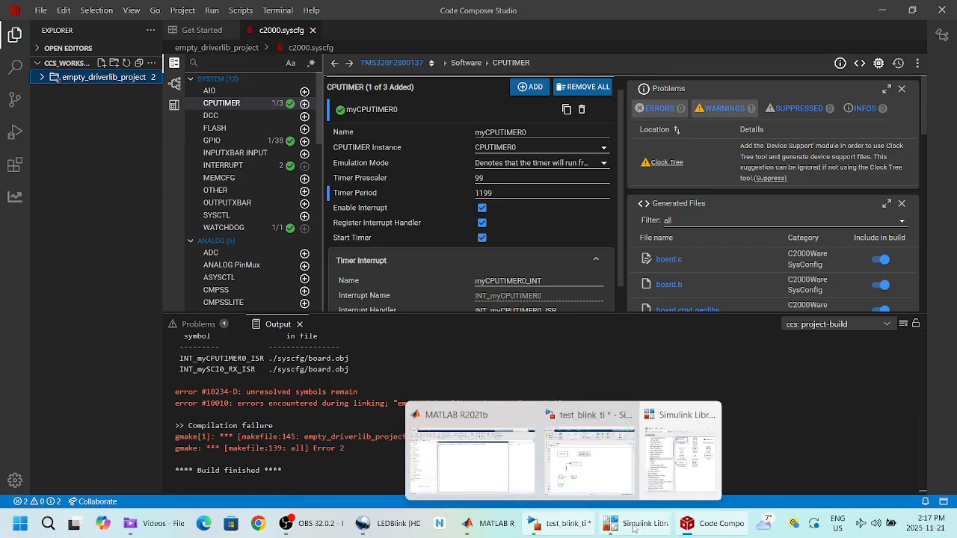
# Step: Relaunch Build Embedded Target for test_blink_ti and accept the 0.5 s base sample time
pyautogui.click(634, 528)
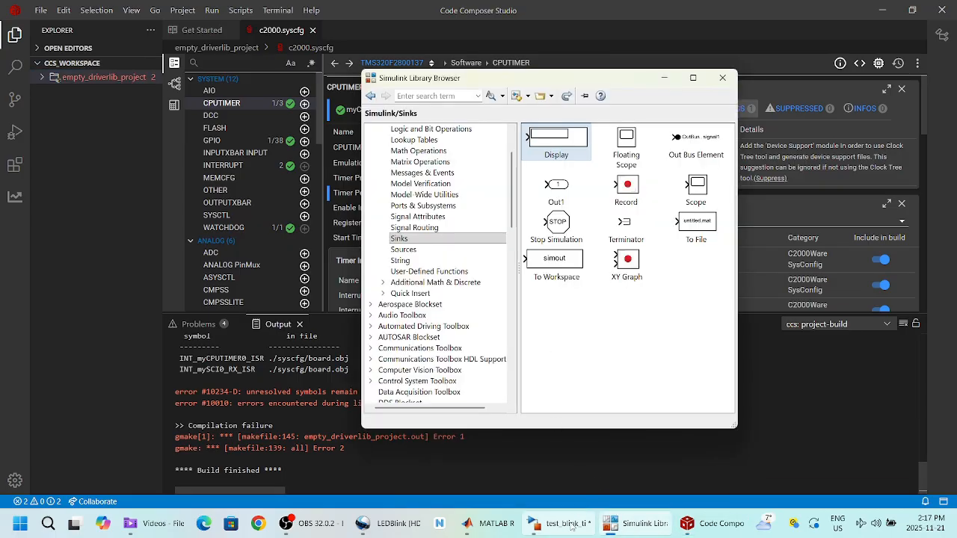
pyautogui.click(571, 526)
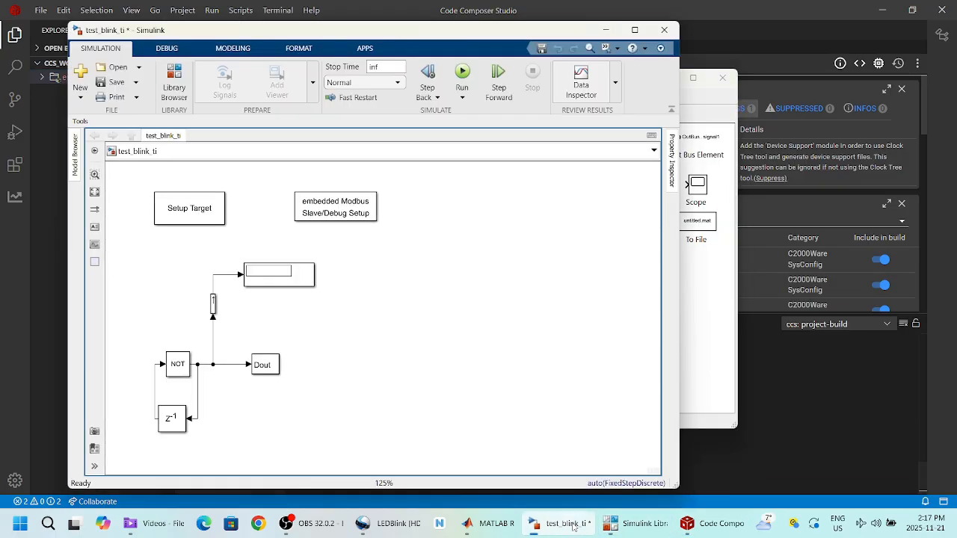
pyautogui.click(77, 122)
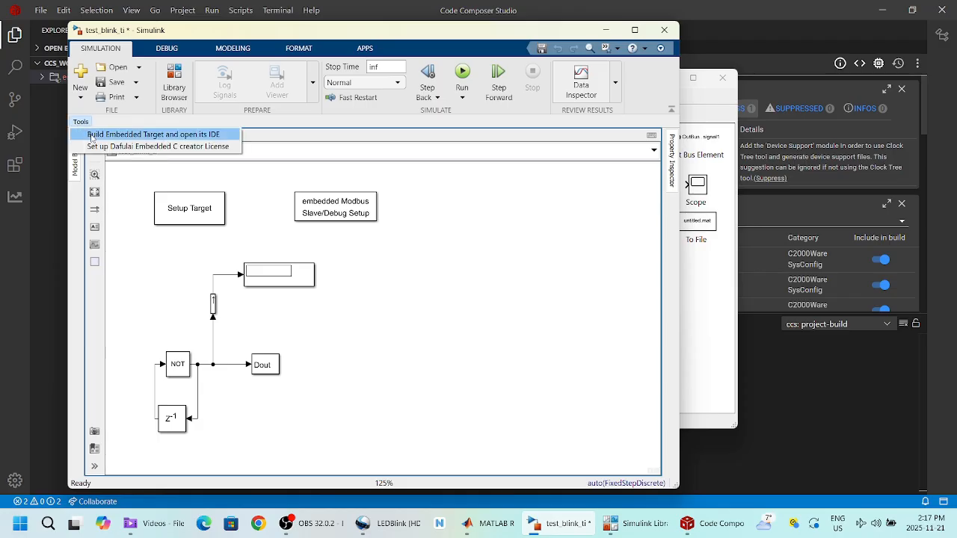
pyautogui.click(92, 138)
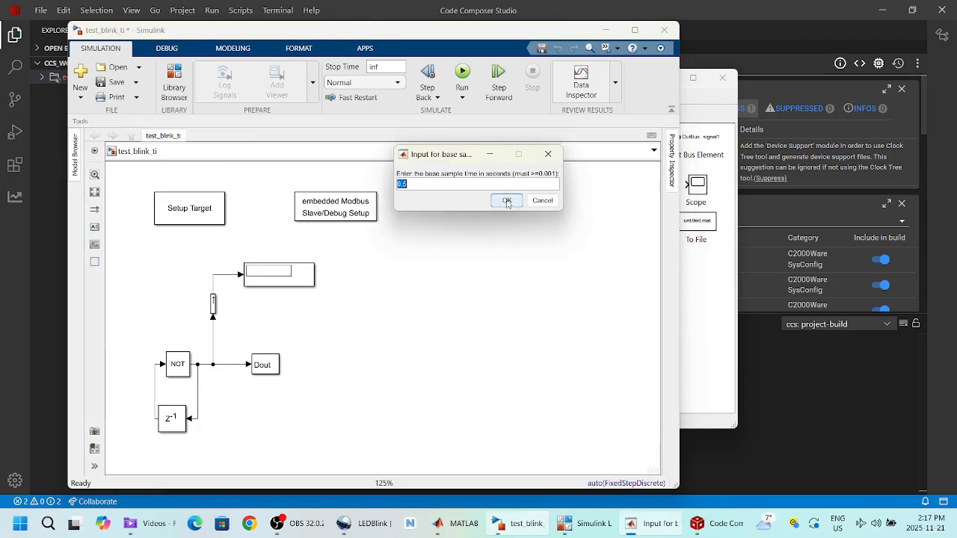
pyautogui.click(507, 200)
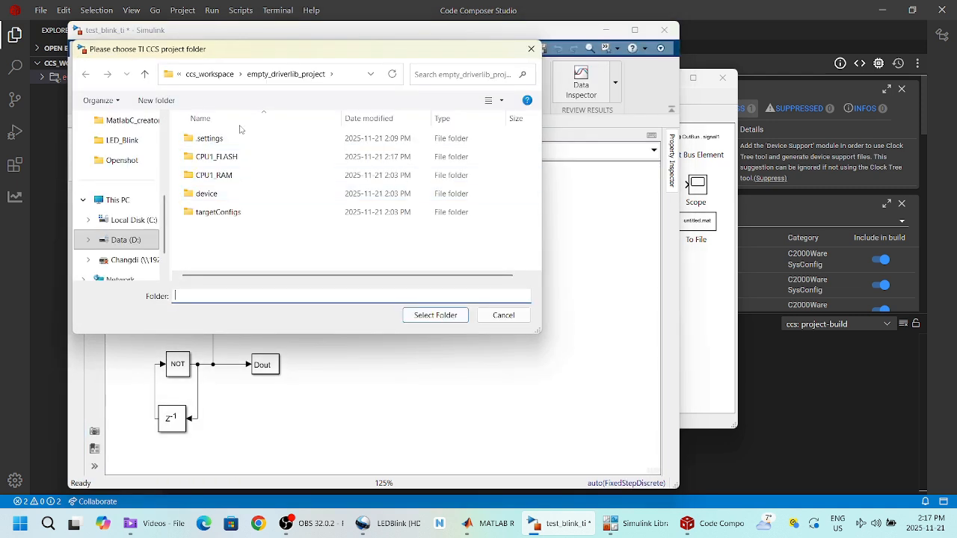
# Step: Pick empty_driverlib_project as the CCS project folder and dismiss the SCIA interrupt error
pyautogui.click(269, 77)
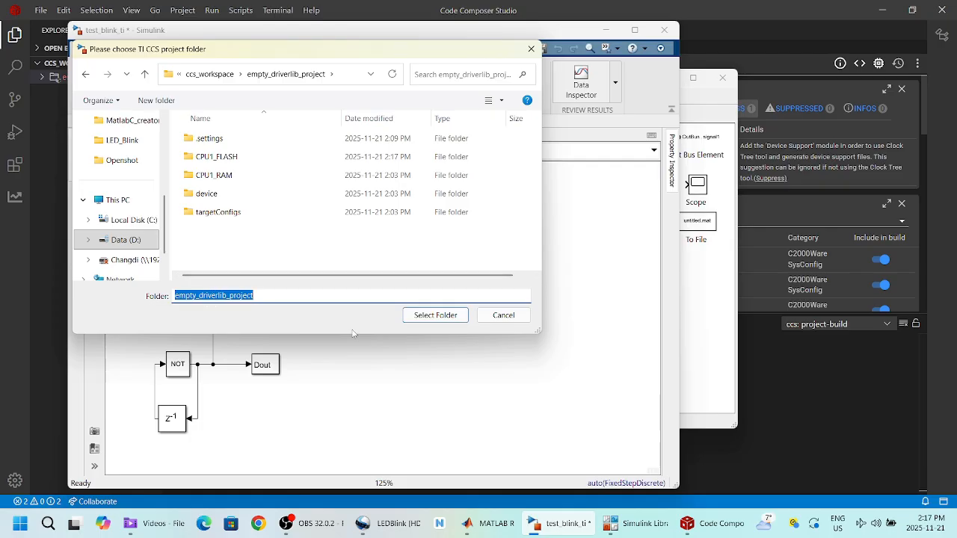
pyautogui.click(448, 317)
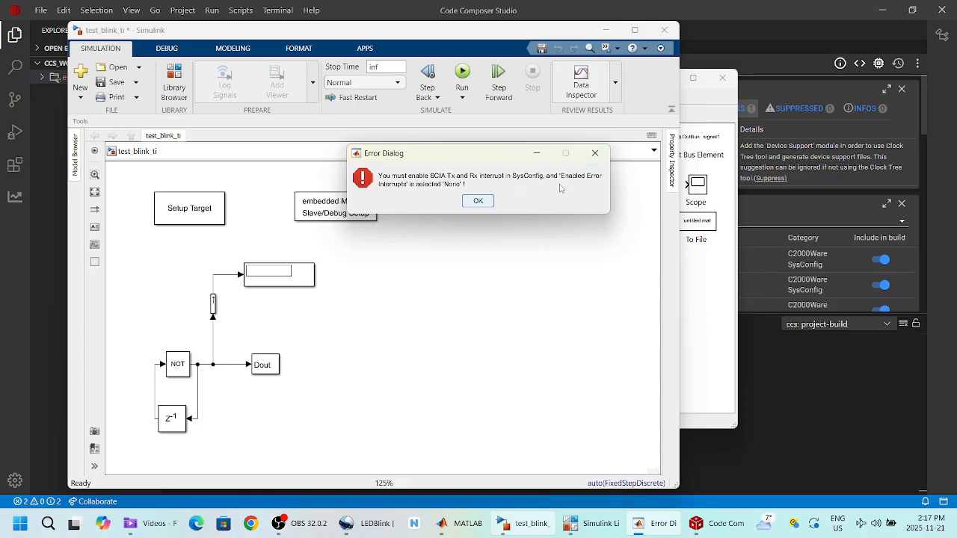
pyautogui.click(479, 201)
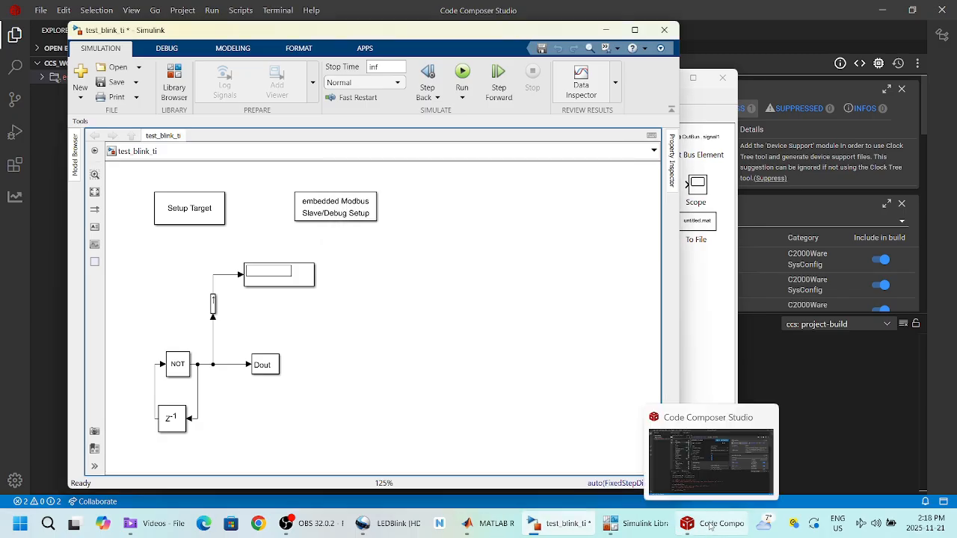
pyautogui.click(710, 527)
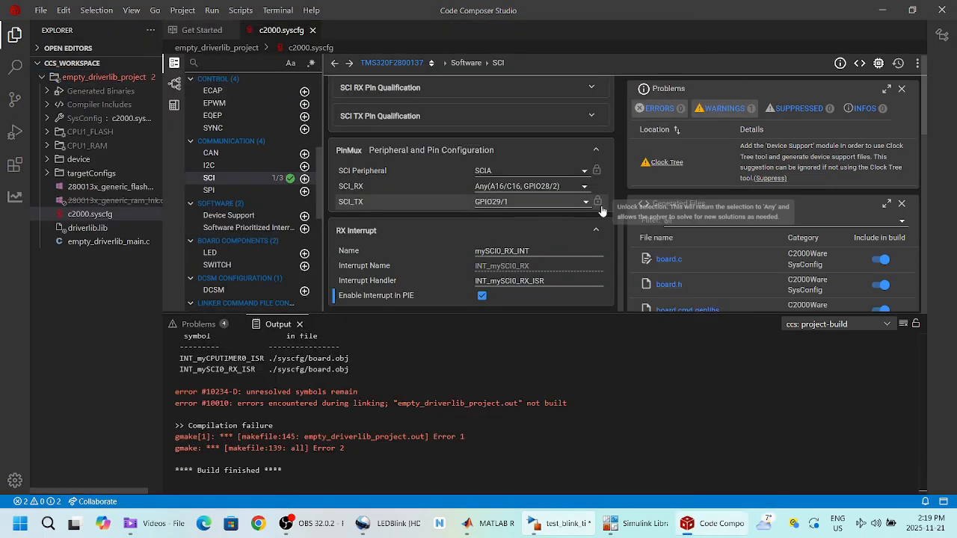
# Step: Add Transmit Interrupt to mySCI0's registered and enabled interrupts, alongside Receive
pyautogui.scroll(3, 617, 237)
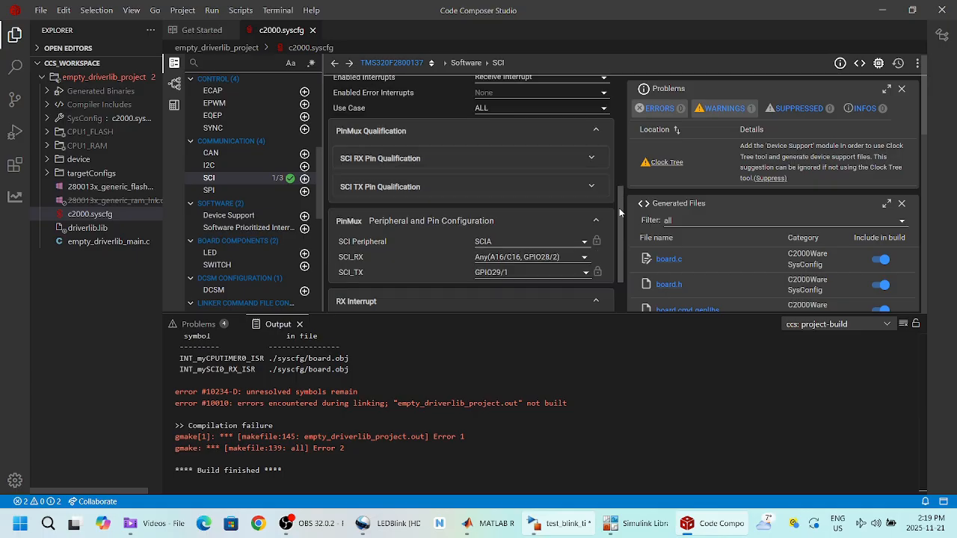
pyautogui.scroll(3, 582, 196)
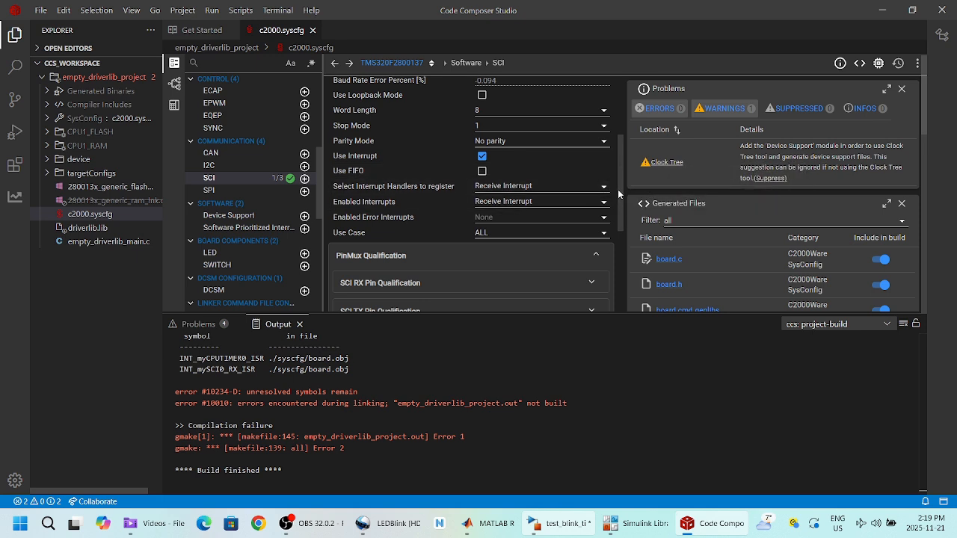
pyautogui.moveTo(618, 189); pyautogui.dragTo(610, 168)
pyautogui.scroll(-1, 610, 163)
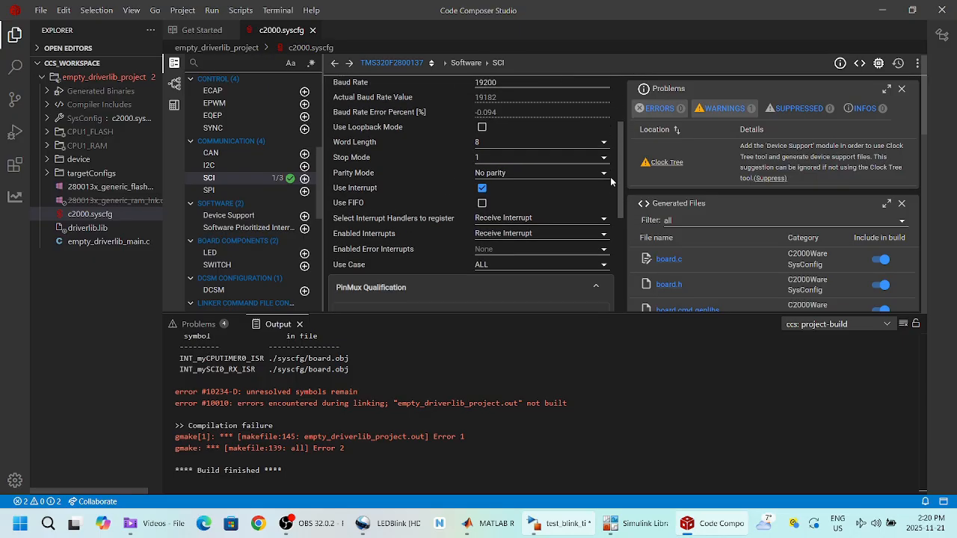
pyautogui.click(604, 221)
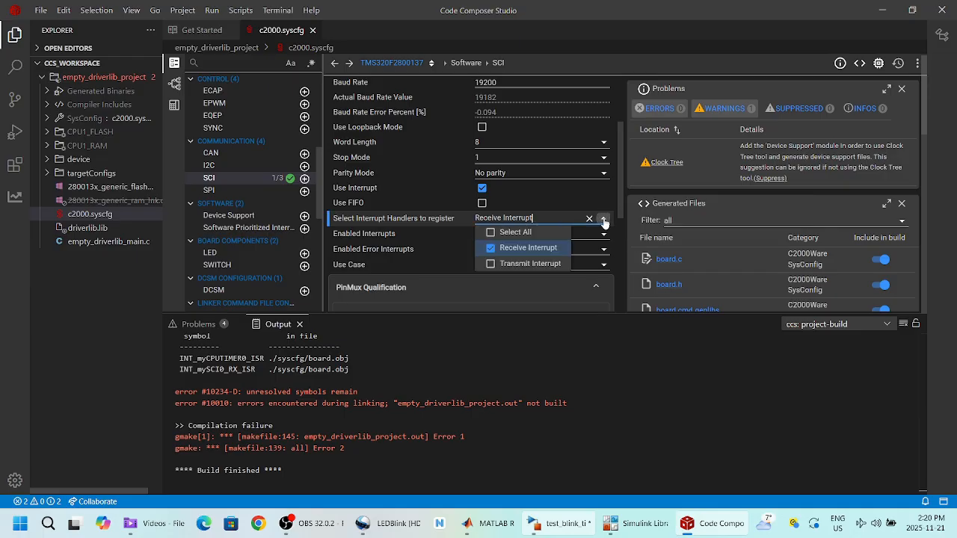
pyautogui.click(508, 263)
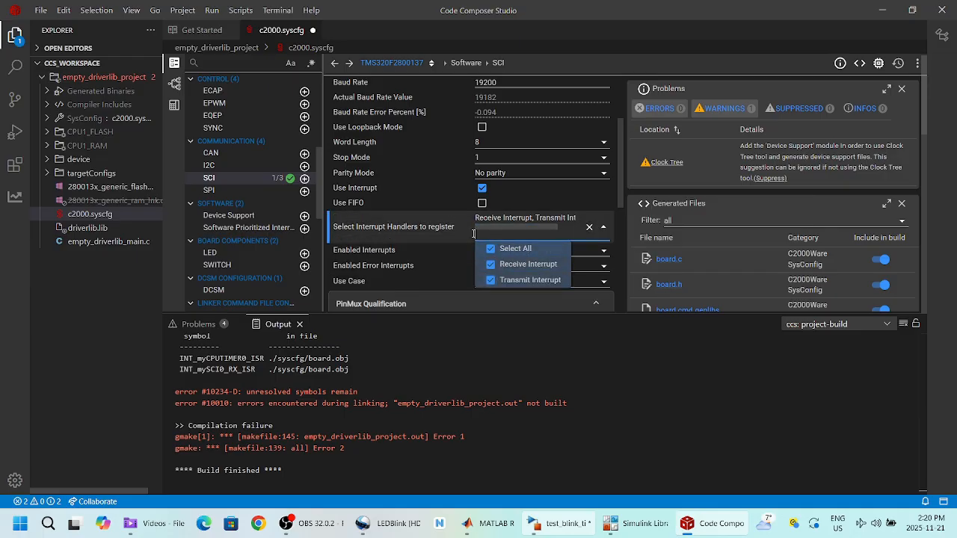
pyautogui.click(390, 249)
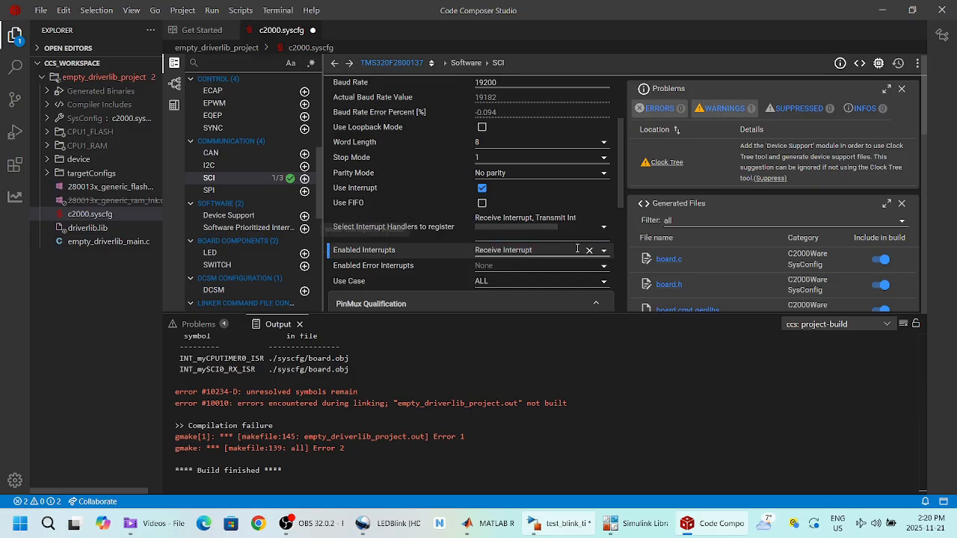
pyautogui.click(603, 251)
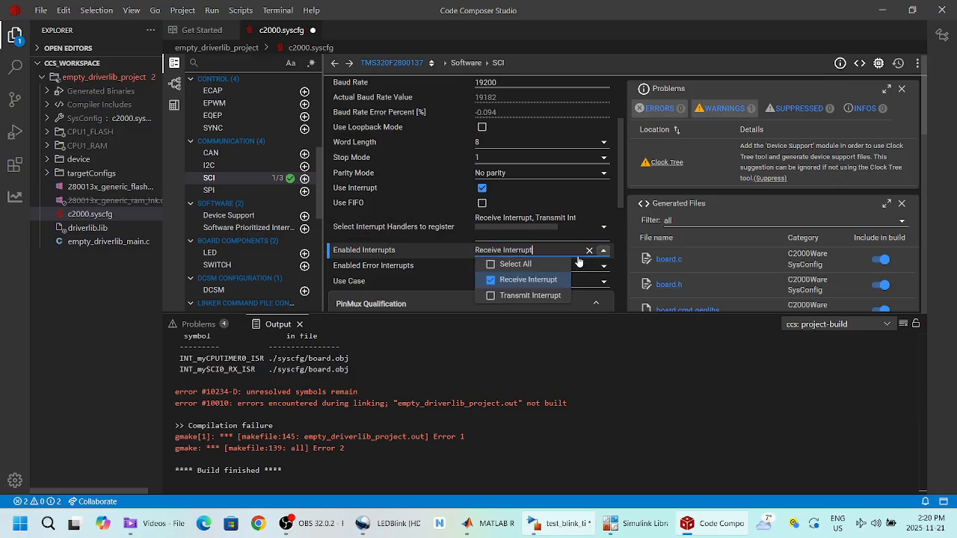
pyautogui.click(490, 296)
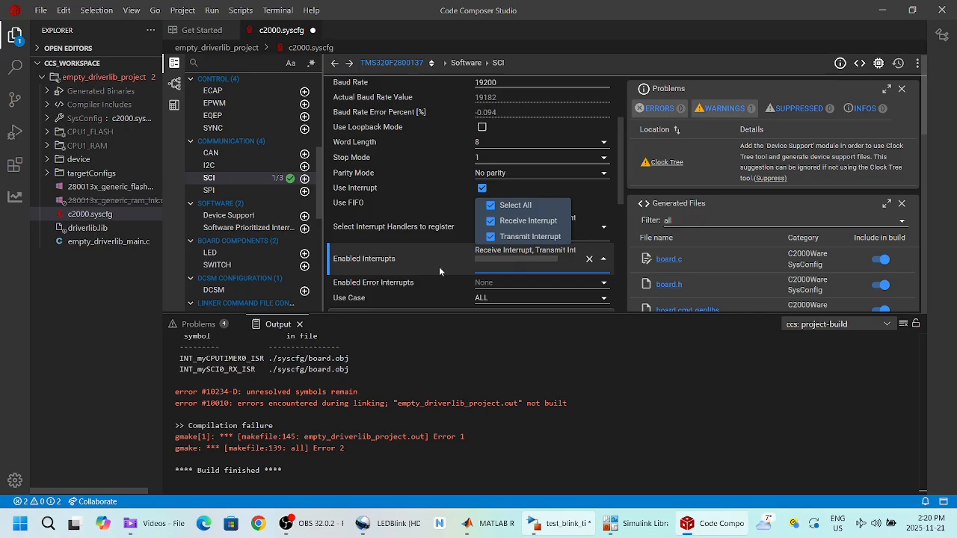
pyautogui.click(416, 262)
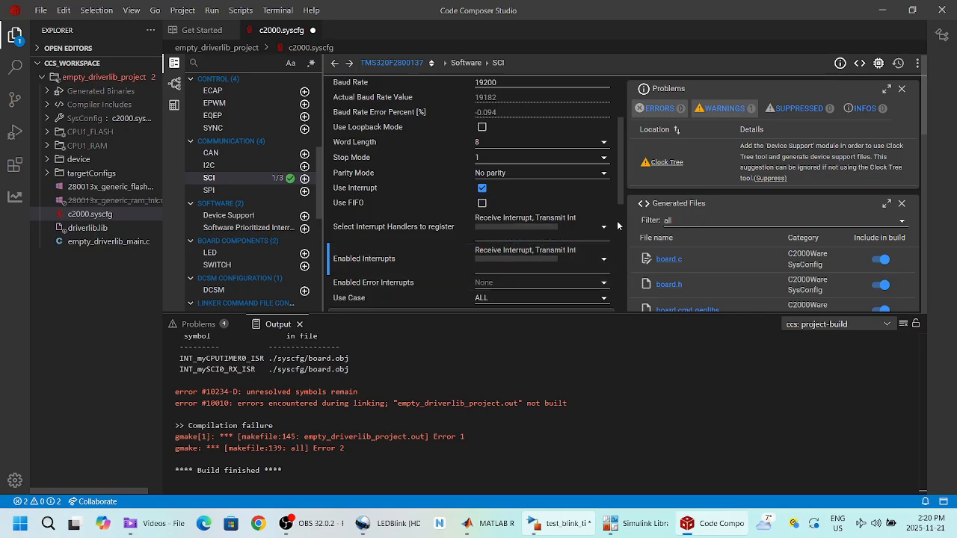
# Step: Enable the mySCI0_TX_INT interrupt in PIE
pyautogui.moveTo(622, 194); pyautogui.dragTo(623, 225)
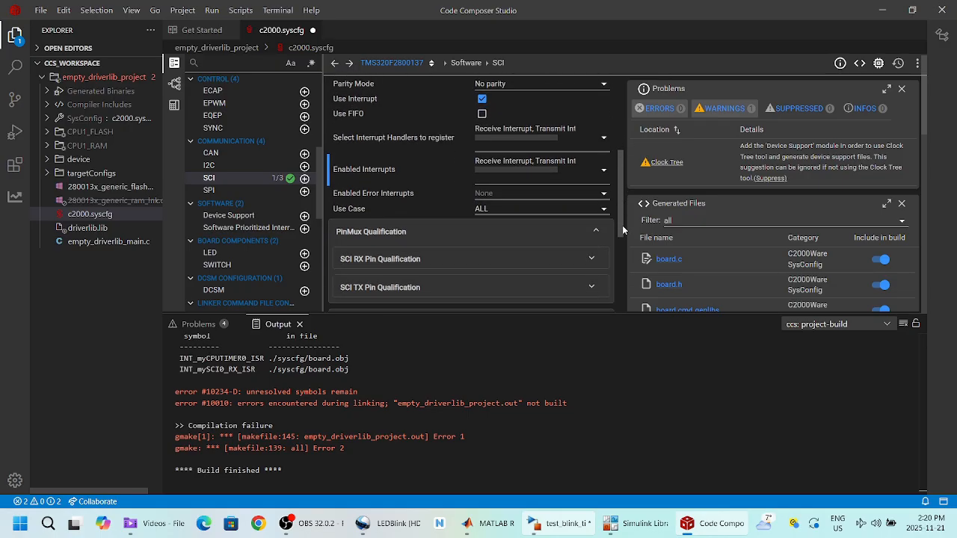
pyautogui.scroll(-1, 623, 228)
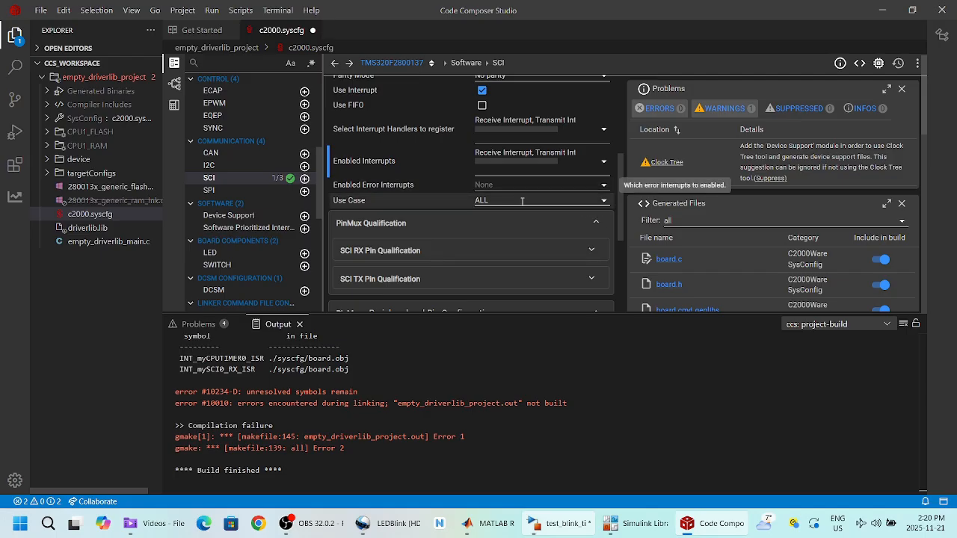
pyautogui.moveTo(620, 206); pyautogui.dragTo(620, 283)
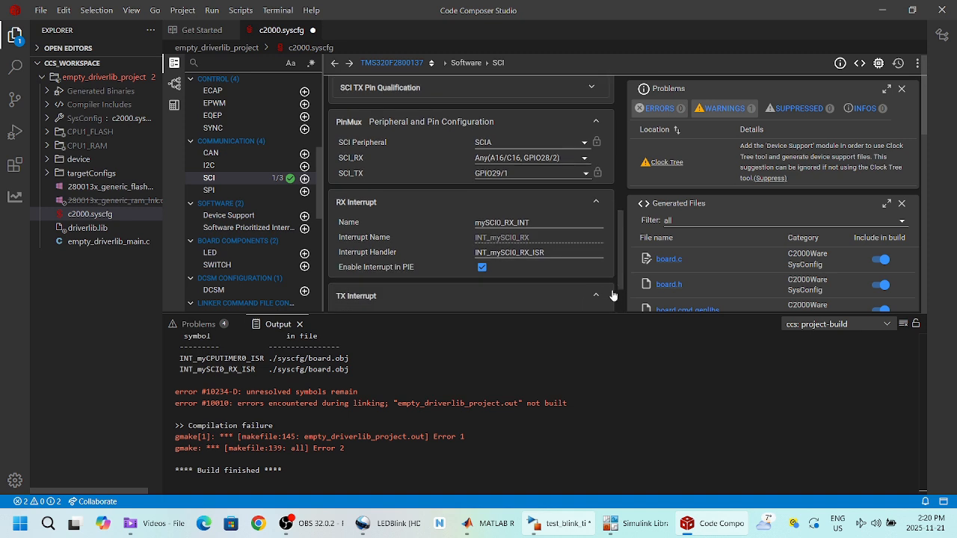
pyautogui.moveTo(621, 278); pyautogui.dragTo(619, 302)
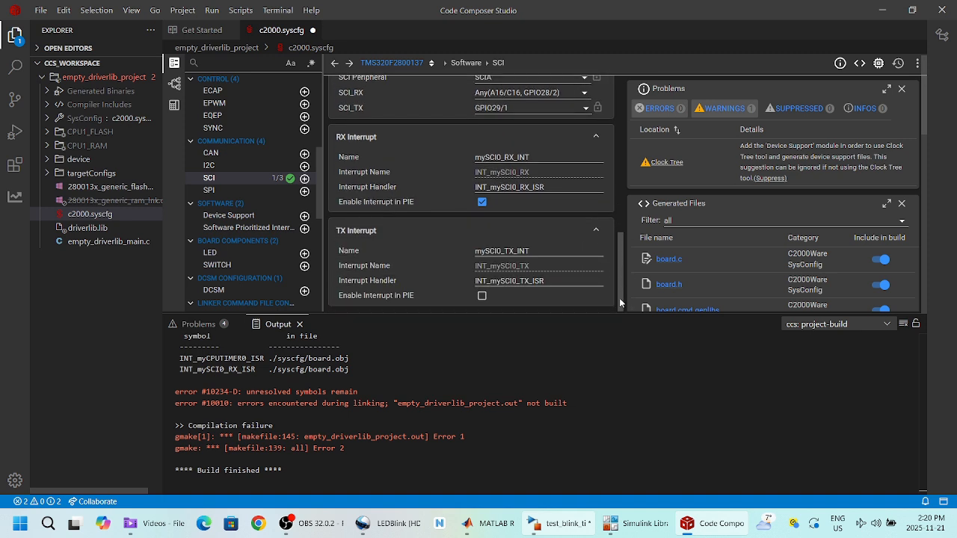
pyautogui.click(482, 295)
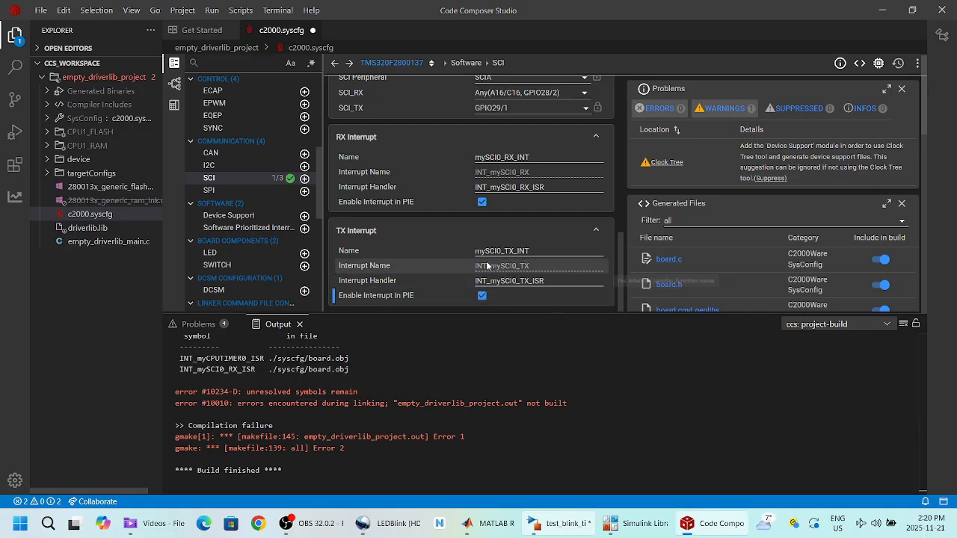
pyautogui.click(182, 12)
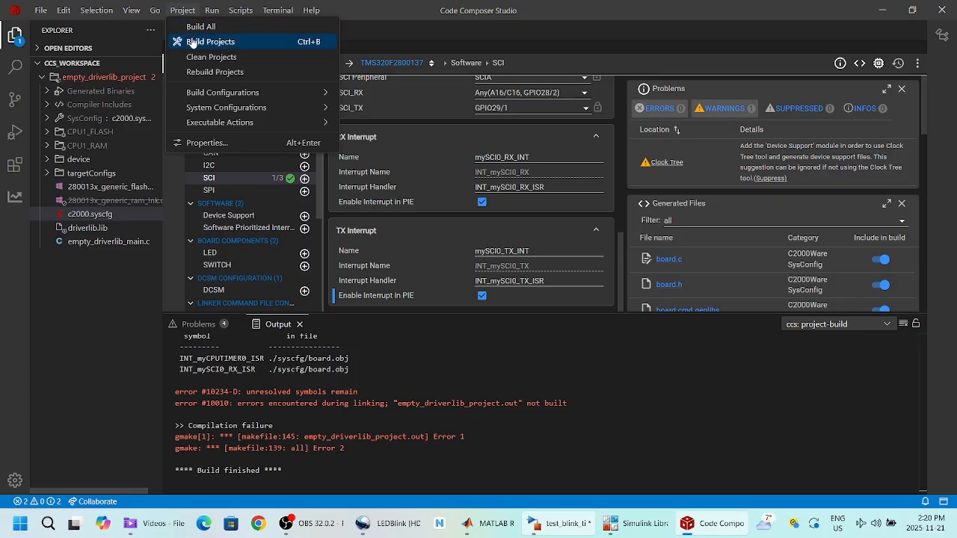
pyautogui.click(192, 43)
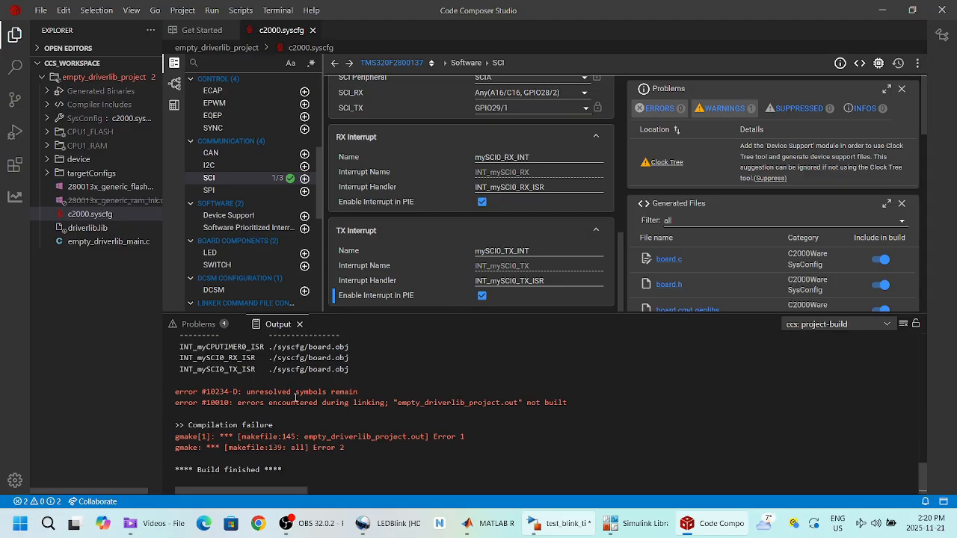
# Step: Build embedded code for test_blink_ti with 0.5 s base sample time into empty_driverlib_project
pyautogui.click(560, 521)
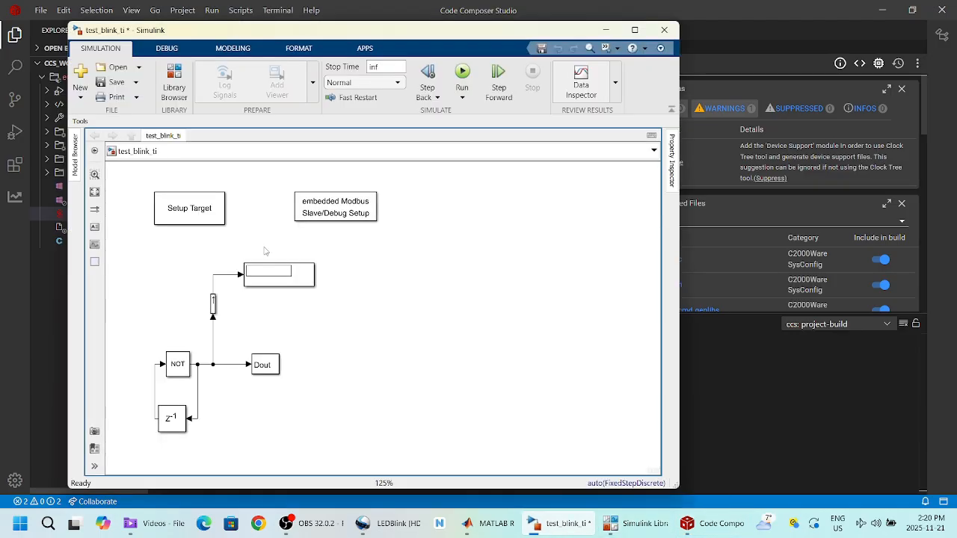
pyautogui.click(80, 121)
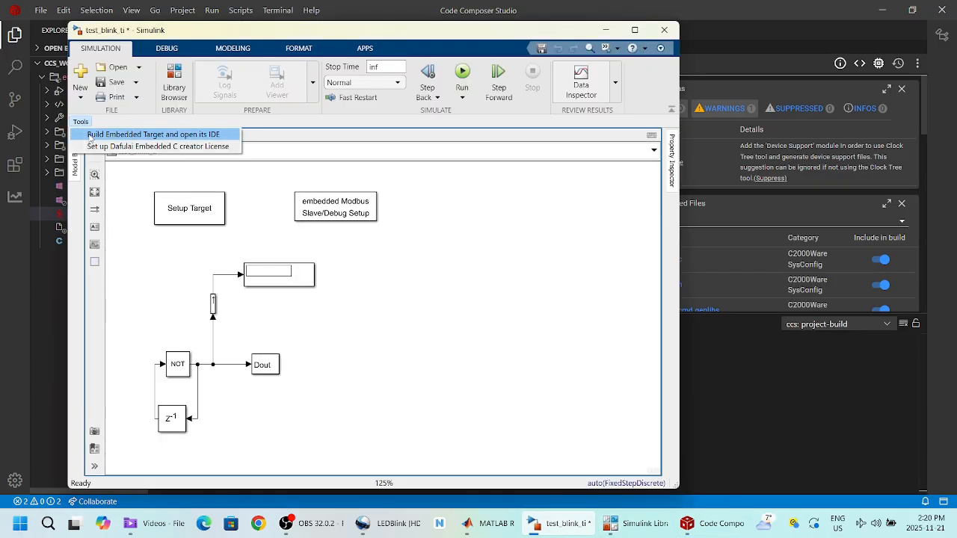
pyautogui.click(83, 135)
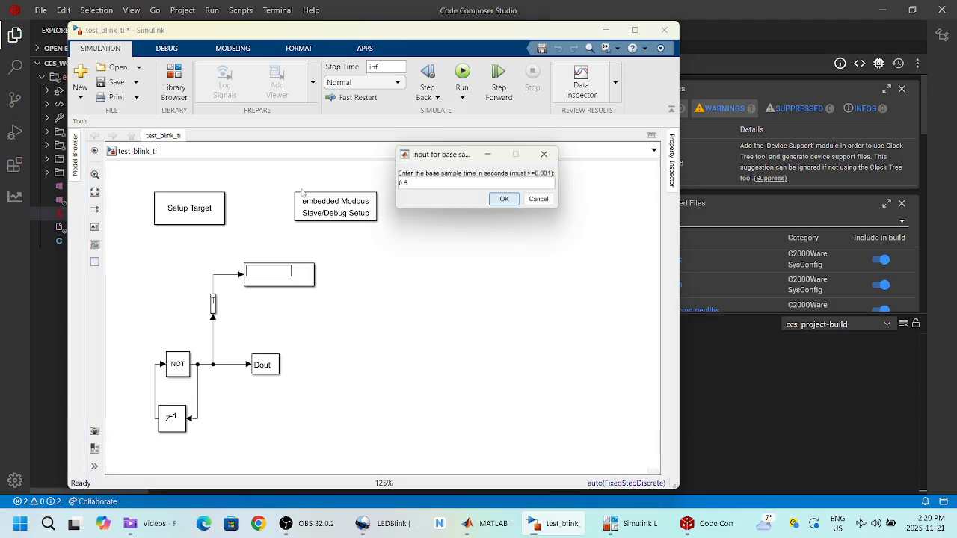
pyautogui.click(504, 199)
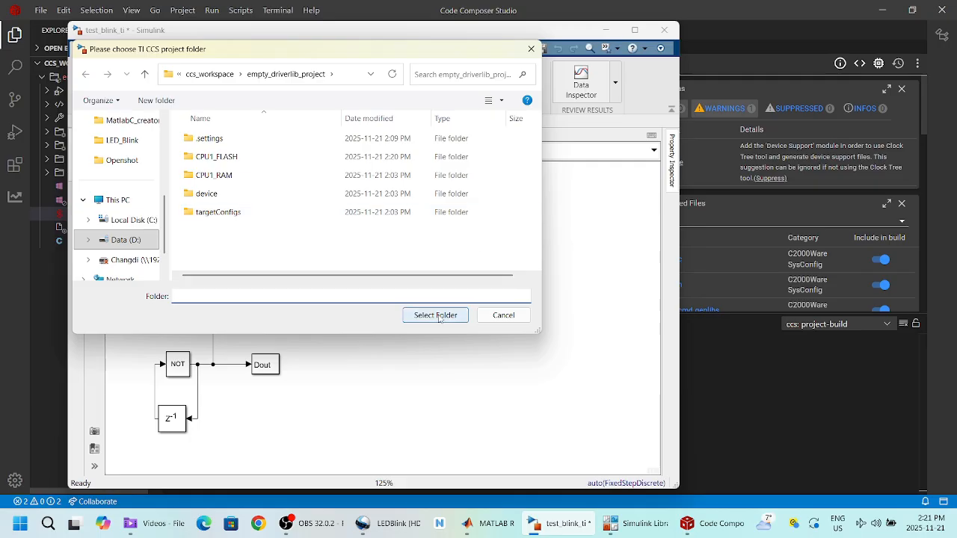
pyautogui.click(440, 315)
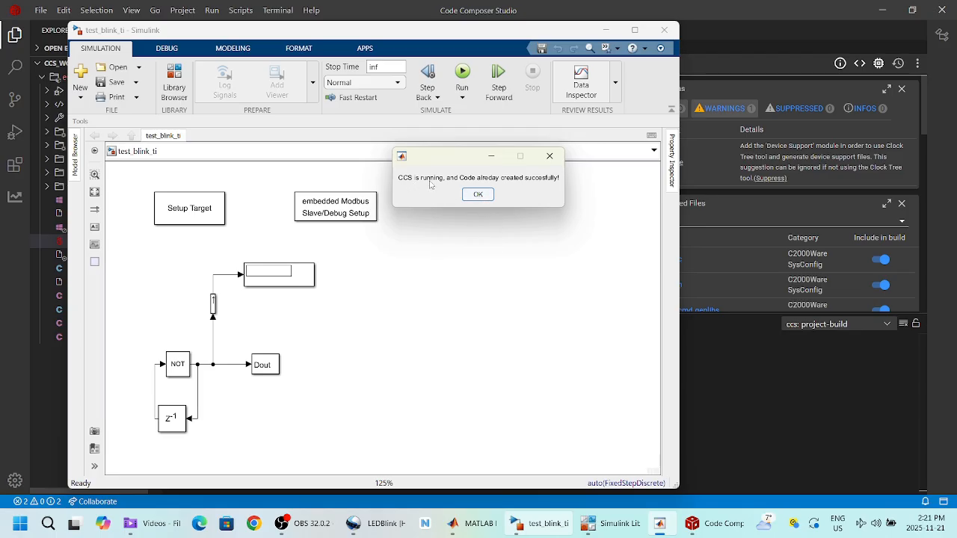
pyautogui.click(477, 195)
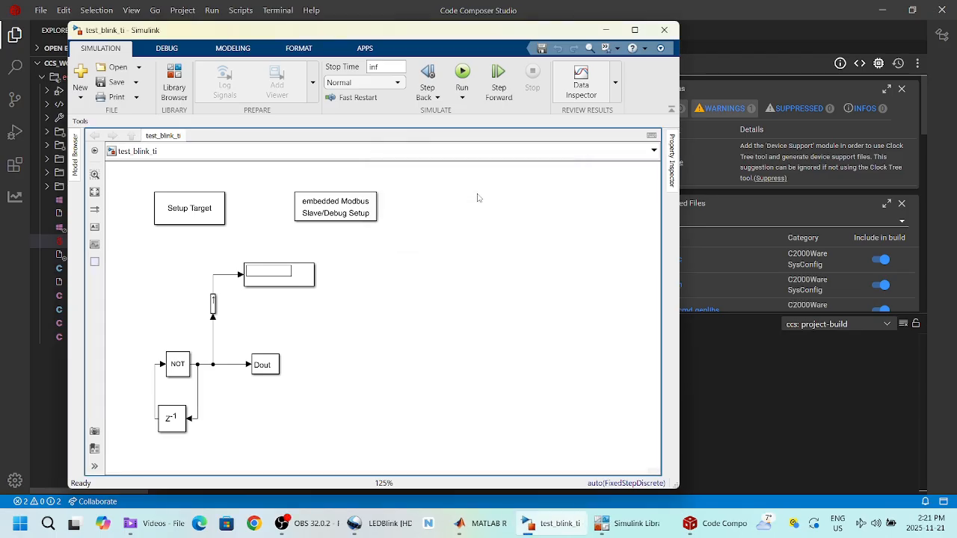
pyautogui.click(559, 10)
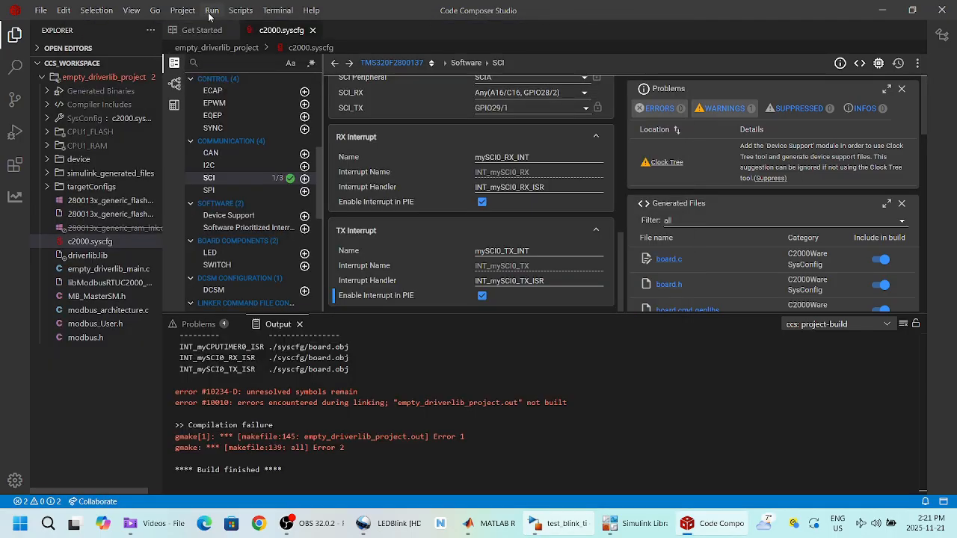
# Step: Build empty_driverlib_project including the generated test_blink_ti.c code
pyautogui.click(180, 12)
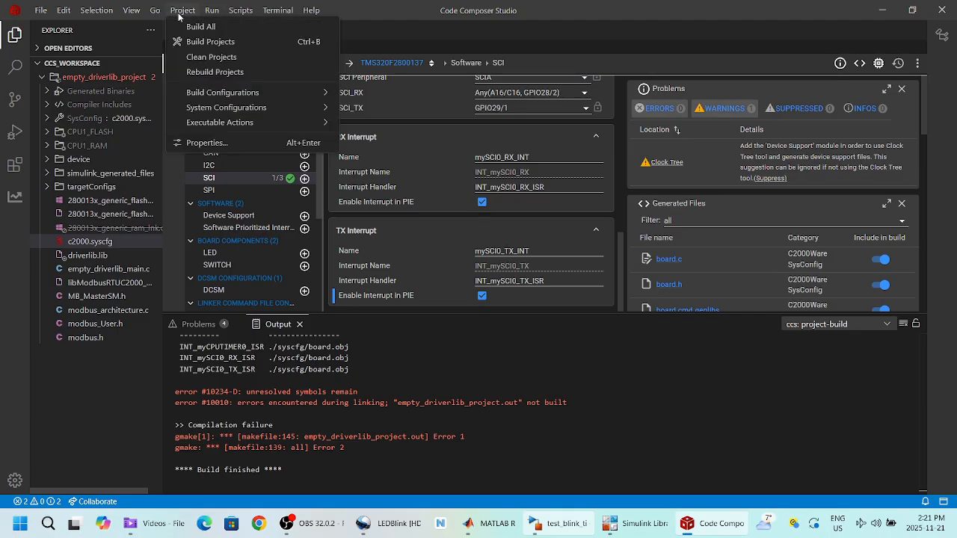
pyautogui.click(191, 44)
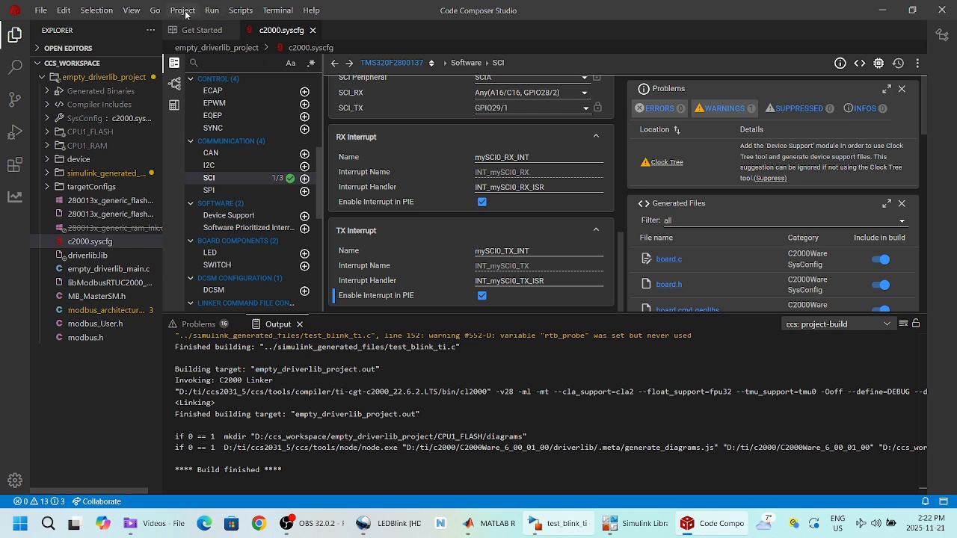
# Step: Flash empty_driverlib_project onto the C2000 board's flash memory
pyautogui.rightClick(98, 80)
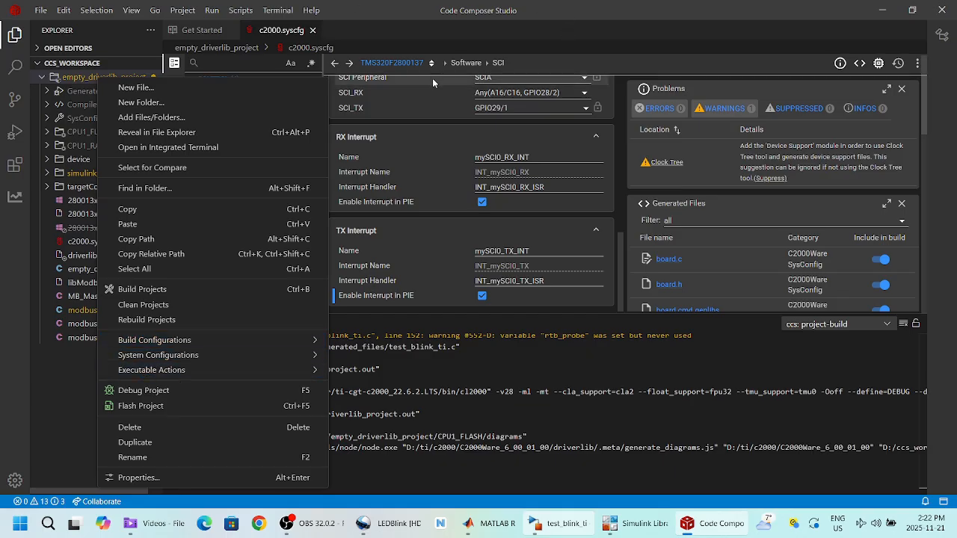
pyautogui.click(146, 408)
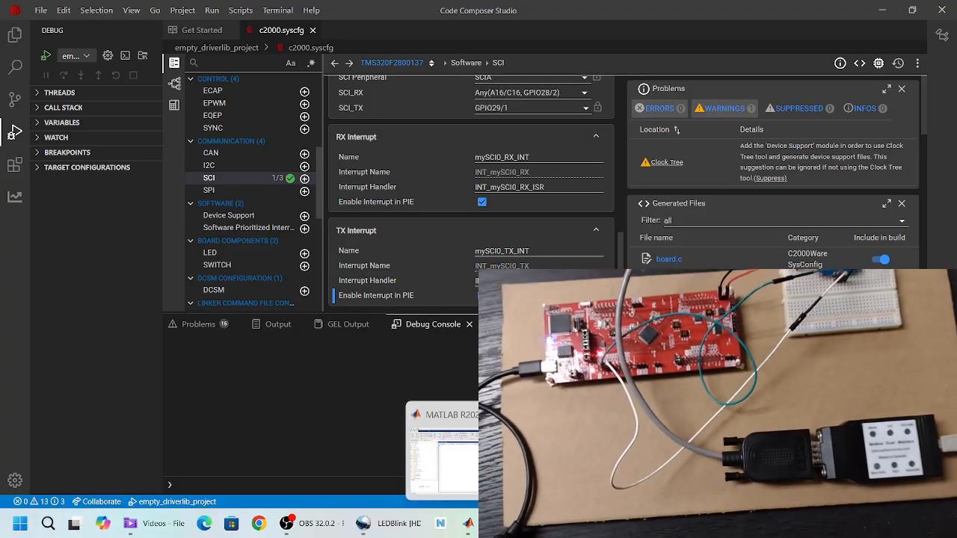
# Step: Maximize the test_blink_ti model and run it with inf stop time, dismissing the licence warning
pyautogui.click(553, 523)
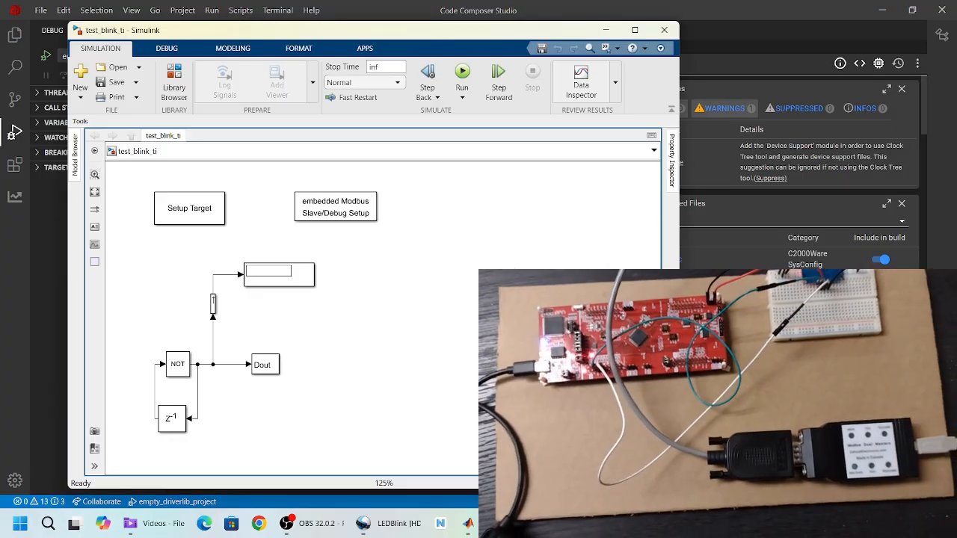
pyautogui.click(635, 30)
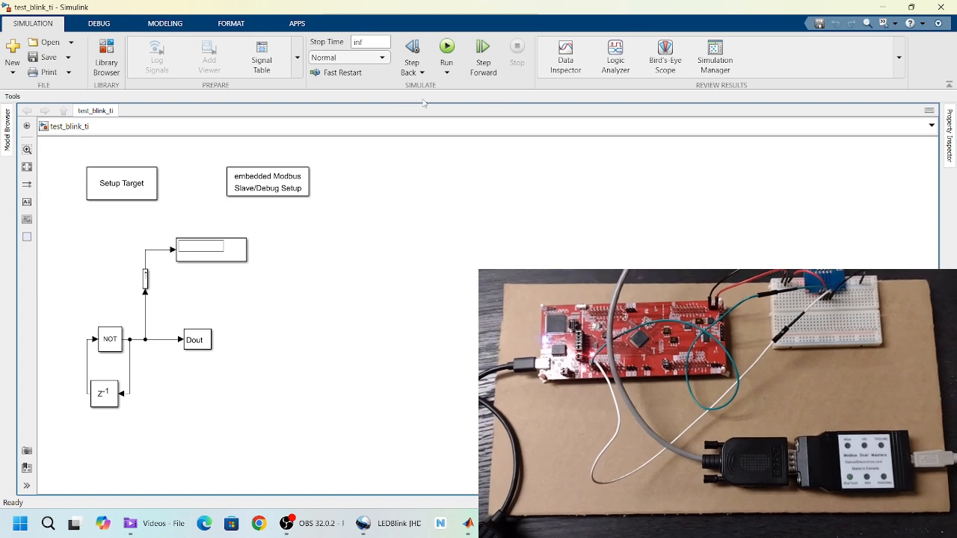
pyautogui.click(365, 42)
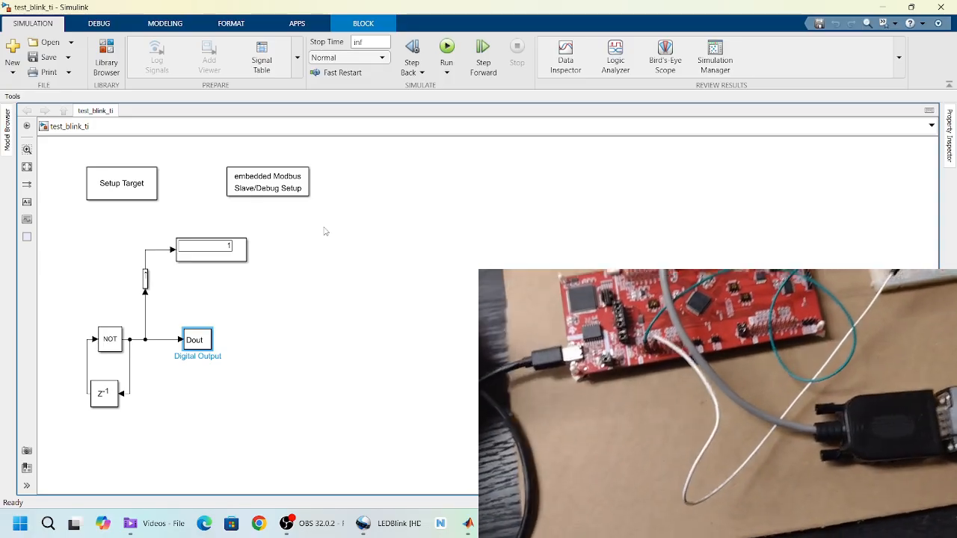
pyautogui.click(446, 49)
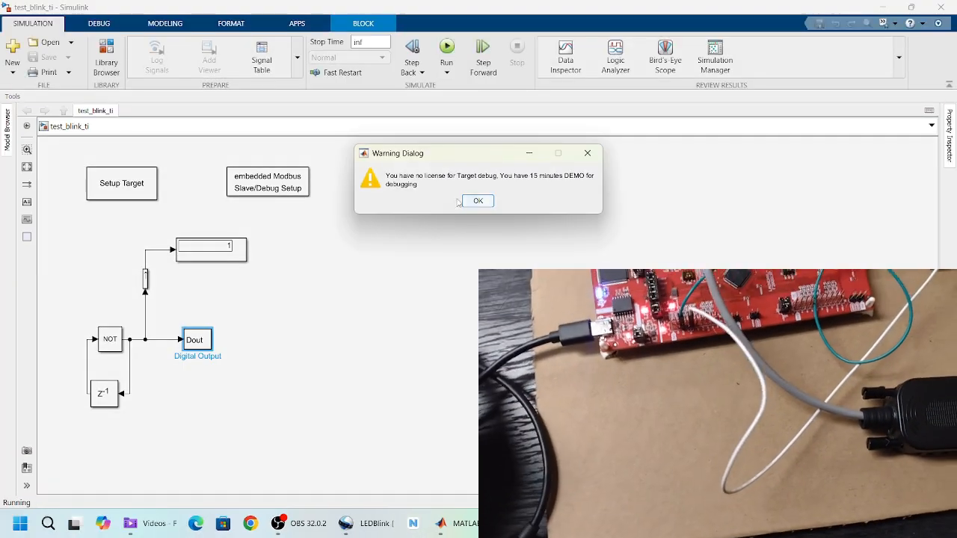
pyautogui.click(474, 202)
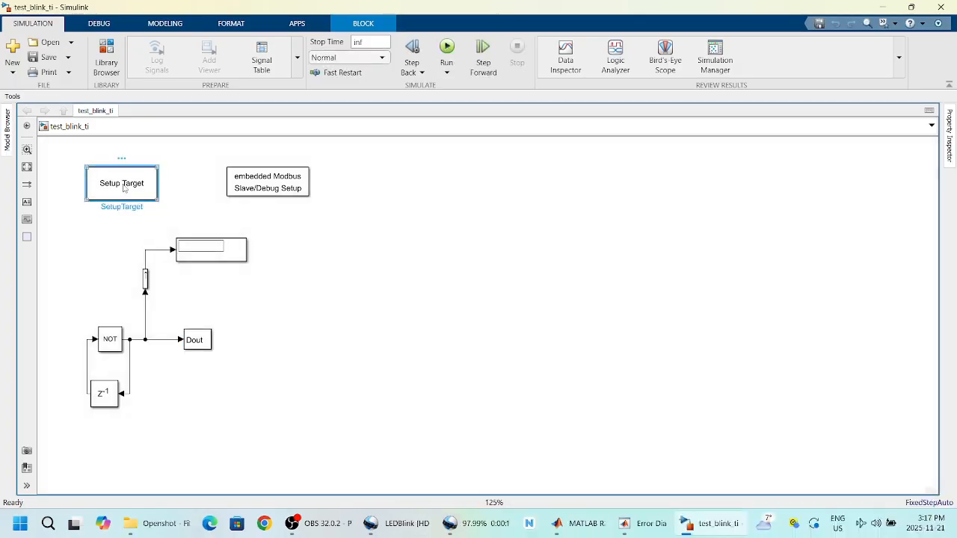
# Step: Set the Setup Target block's platform to STM32 based on STM32CubeMx
pyautogui.doubleClick(122, 183)
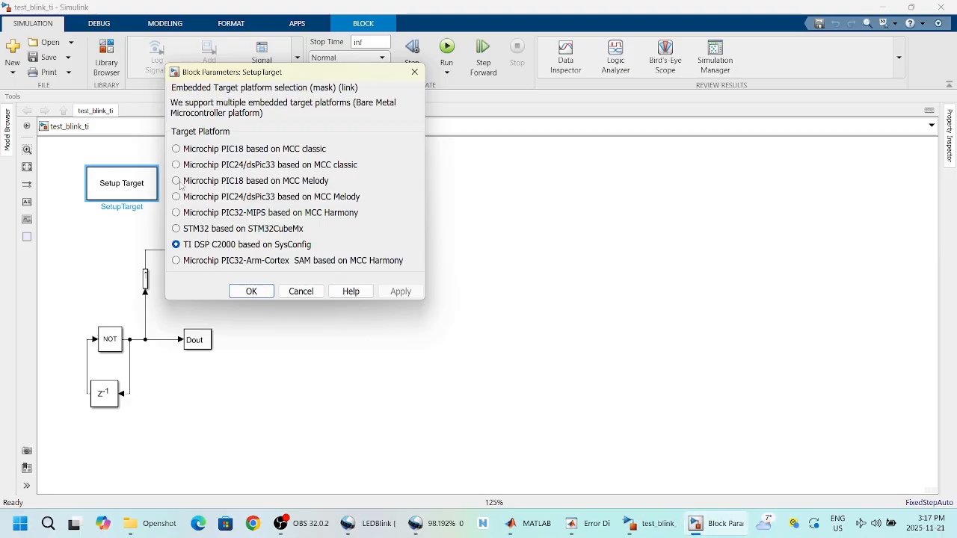
pyautogui.click(176, 228)
pyautogui.click(252, 291)
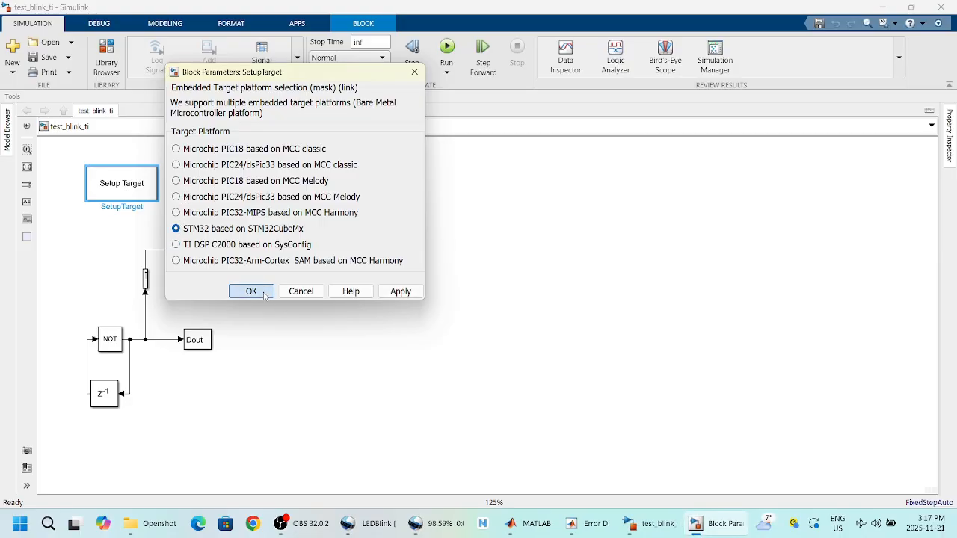
pyautogui.click(285, 191)
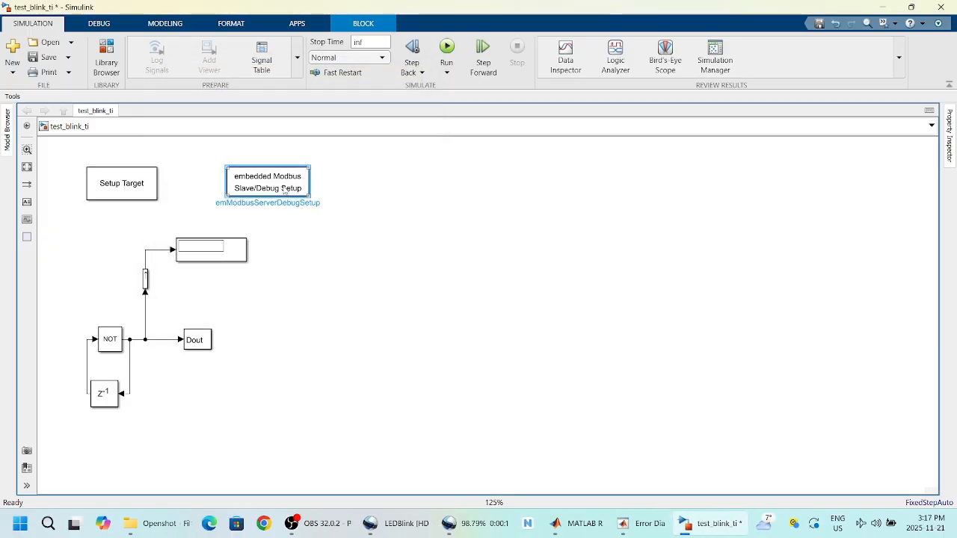
# Step: Route the Dout block's digital output to port D, port number 6
pyautogui.doubleClick(201, 341)
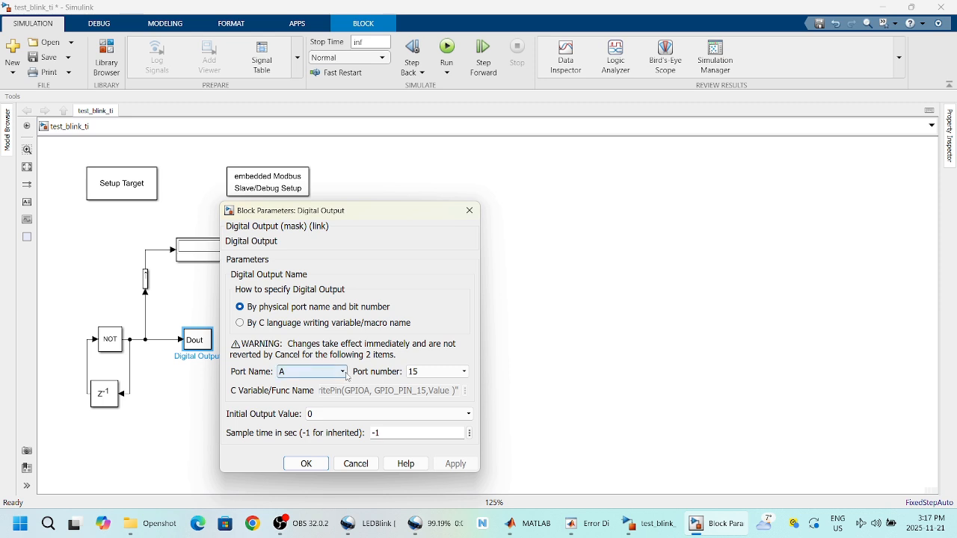
pyautogui.click(343, 373)
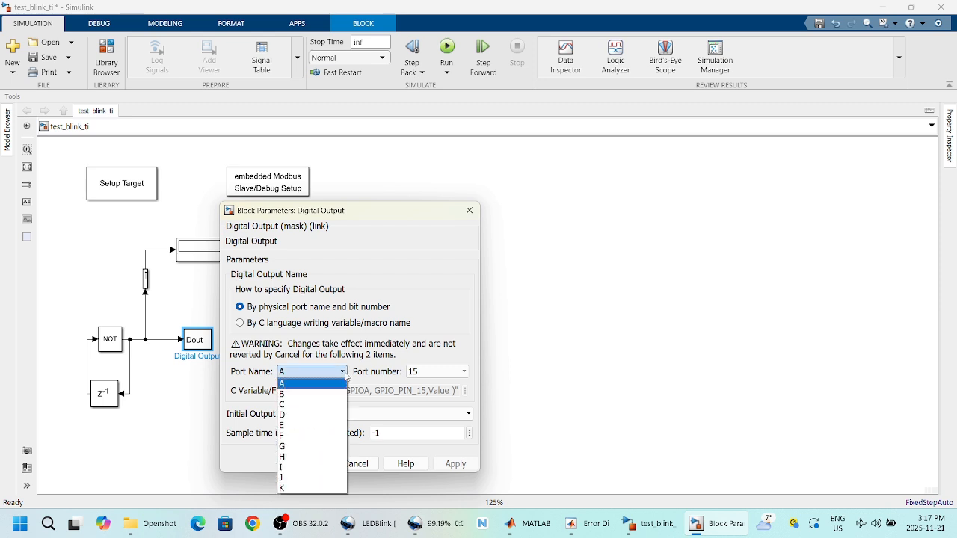
pyautogui.click(306, 415)
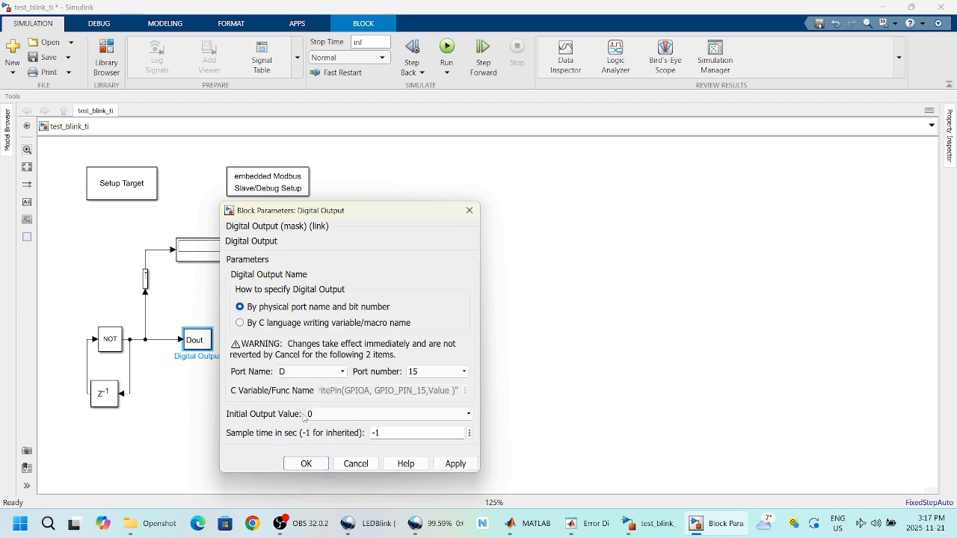
pyautogui.click(461, 373)
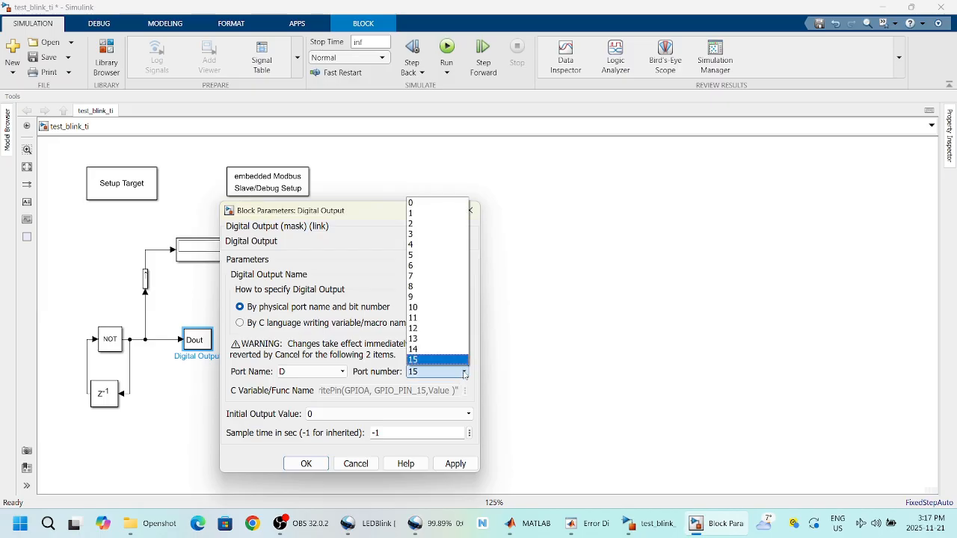
pyautogui.click(437, 264)
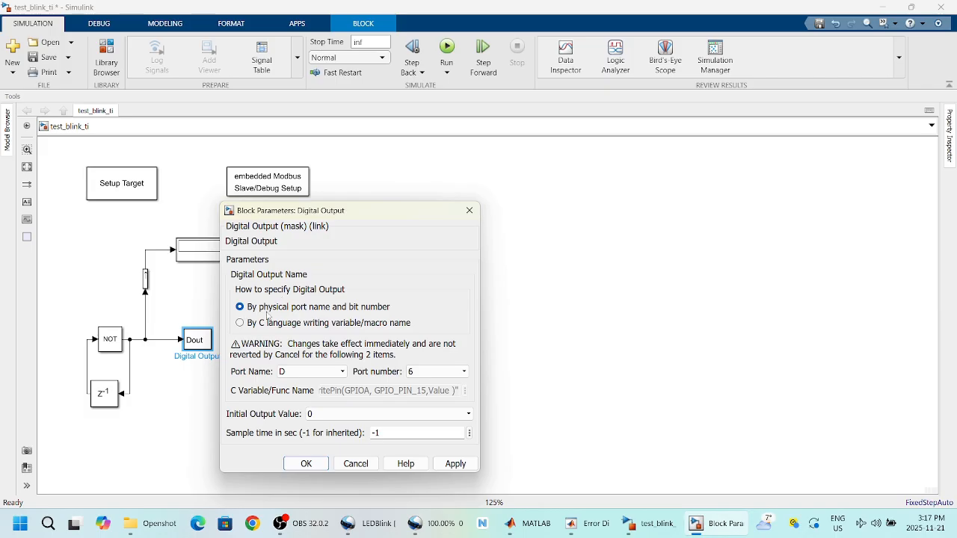
pyautogui.click(306, 464)
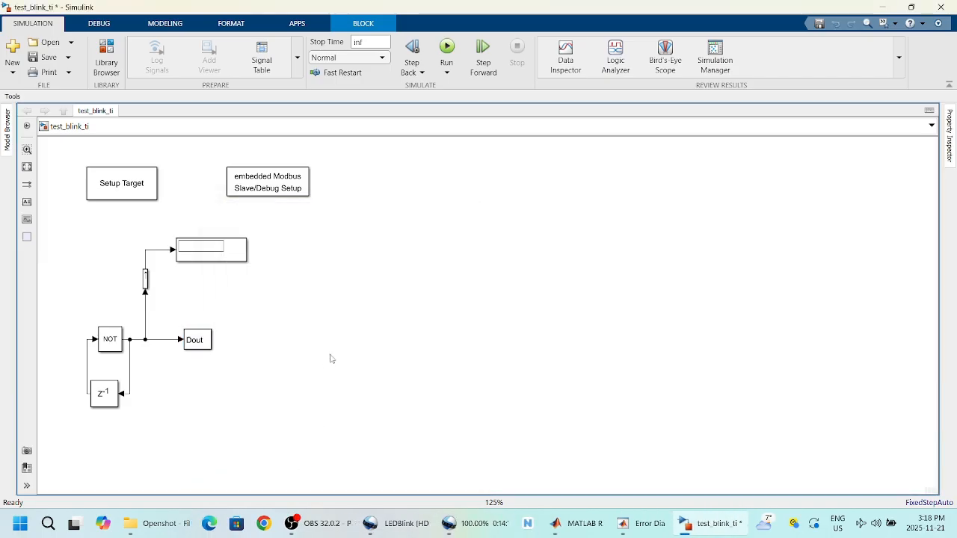
pyautogui.click(331, 358)
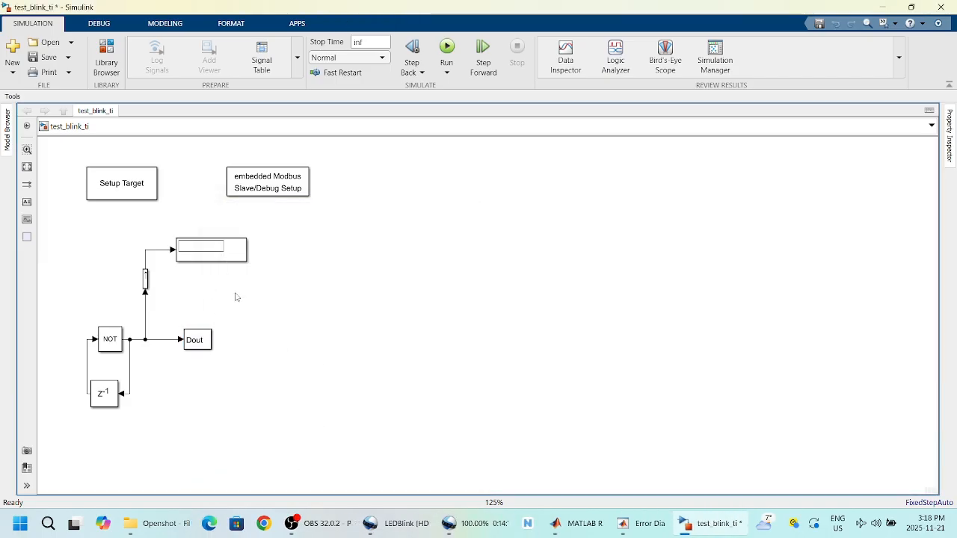